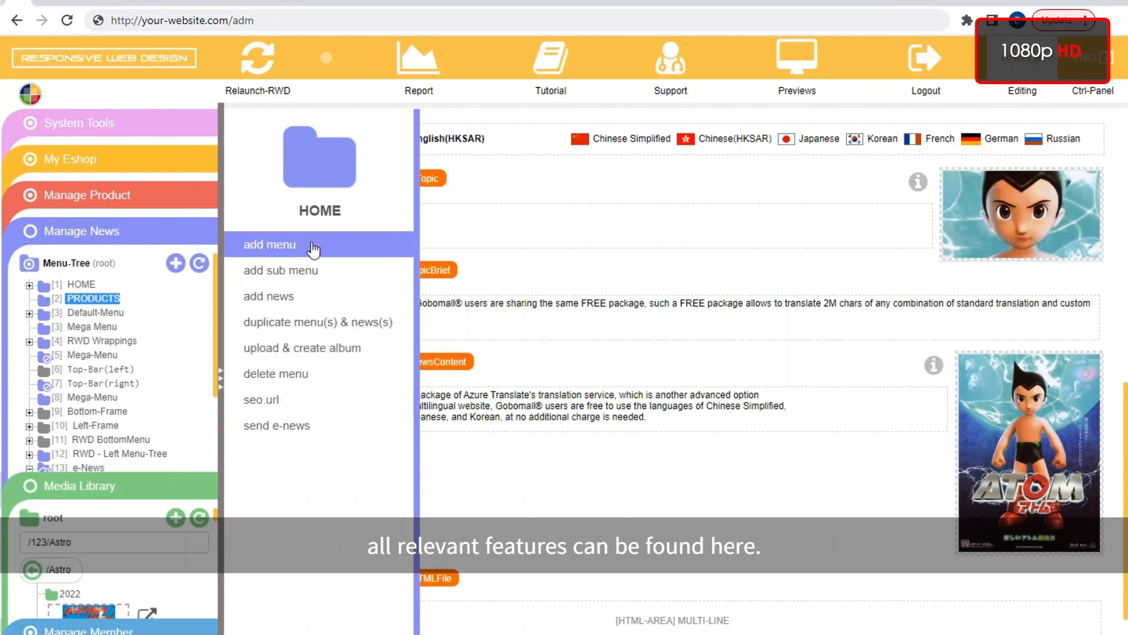
Expand HOME in the menu tree and view its forms for adding a menu and a sub-menu, closing both unsaved.
click(375, 247)
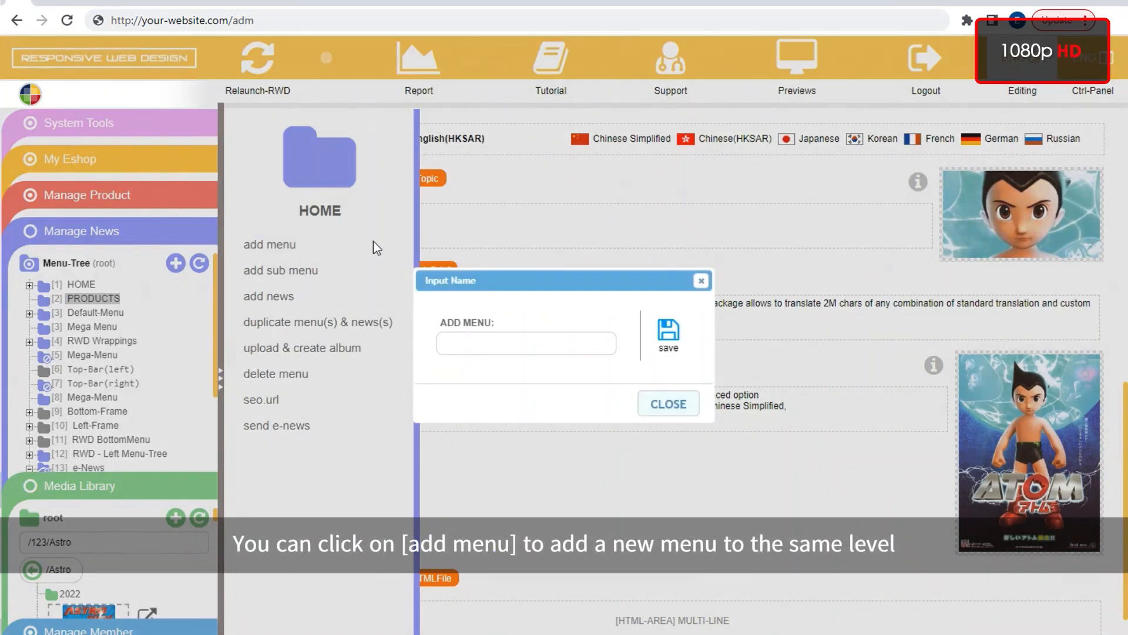
click(701, 282)
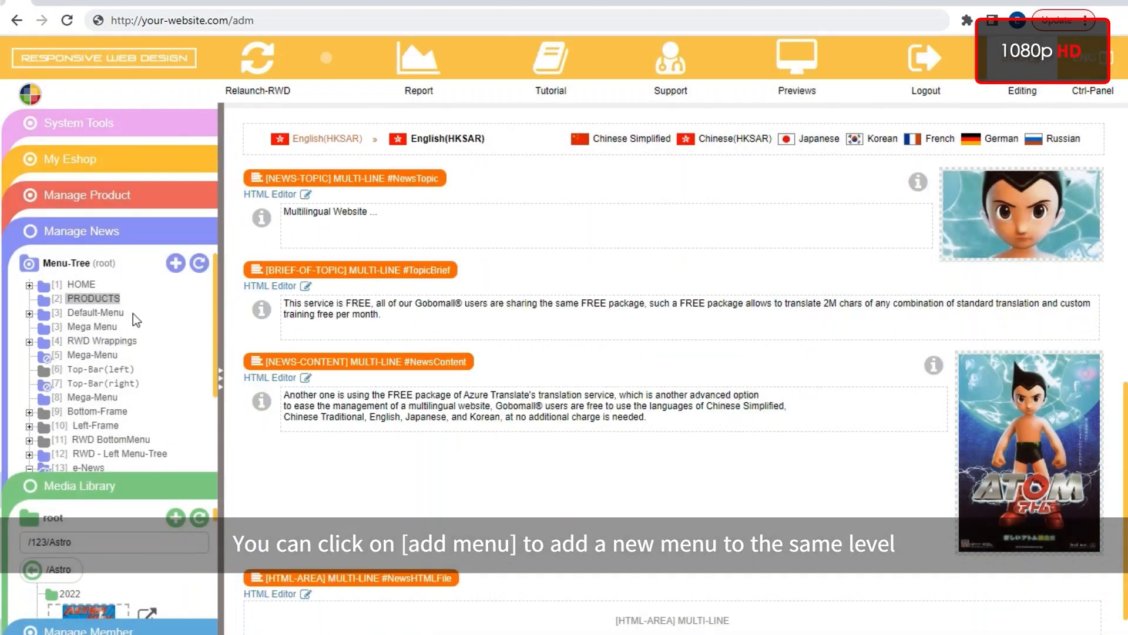
click(74, 287)
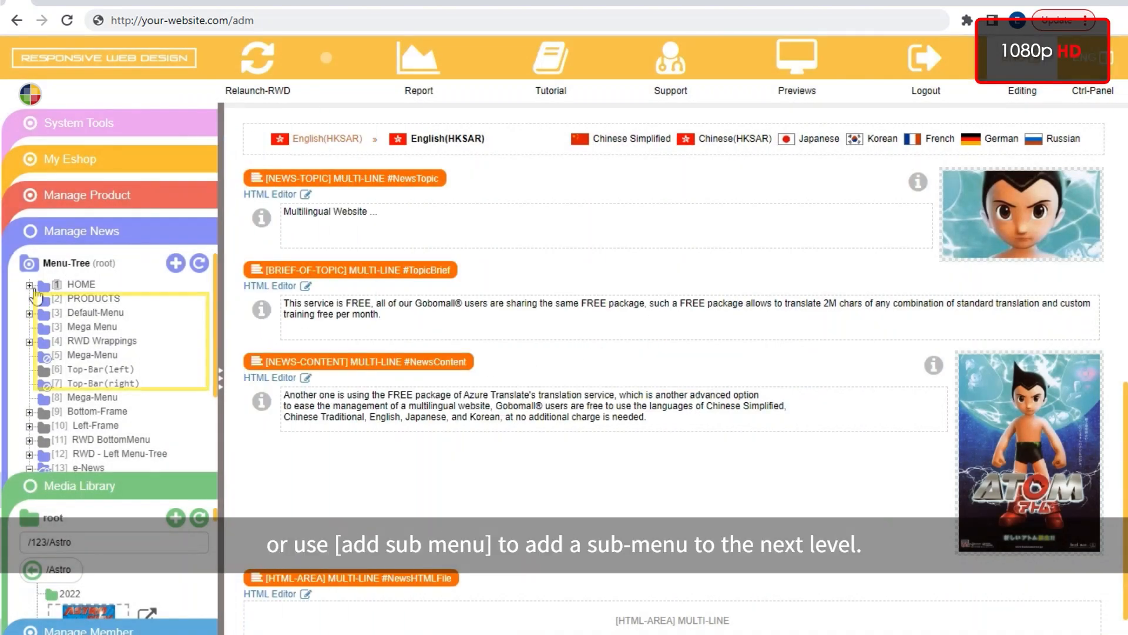
click(90, 281)
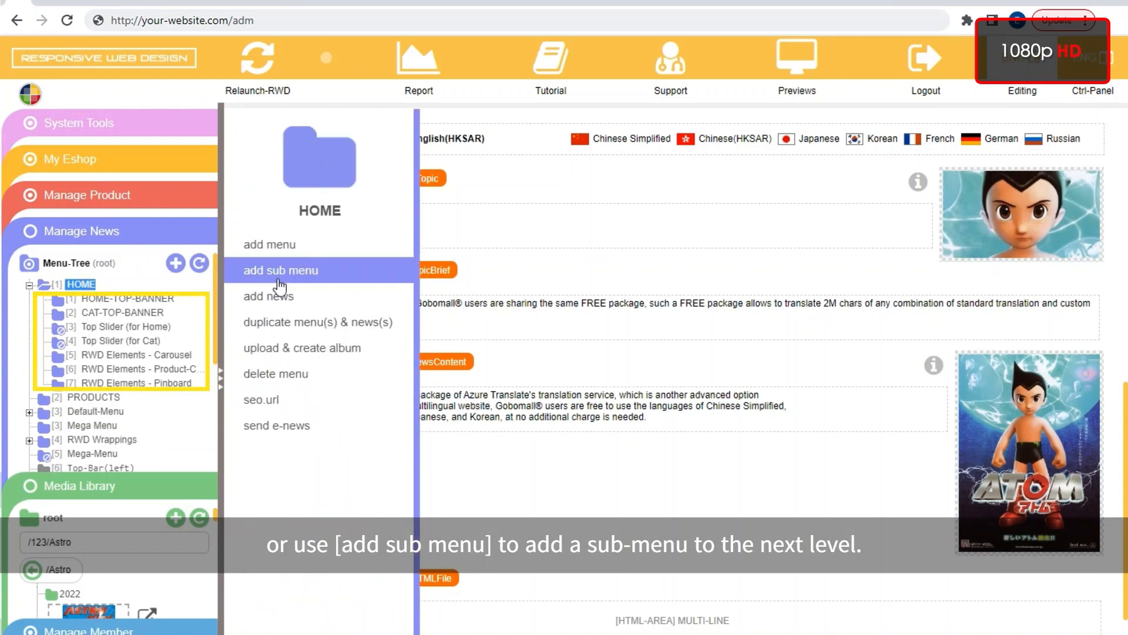
click(339, 273)
click(701, 281)
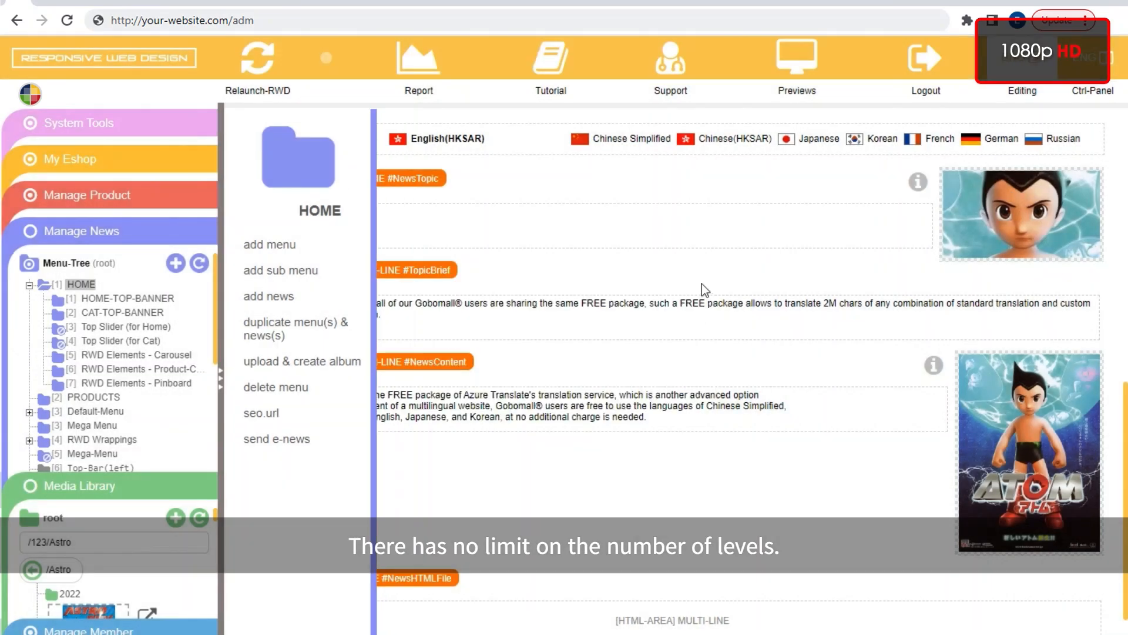
Open the HOME-TOP-BANNER menu, view its form for adding news, and review the page's news item fields and images.
click(150, 294)
scroll(519, 316, down, 9)
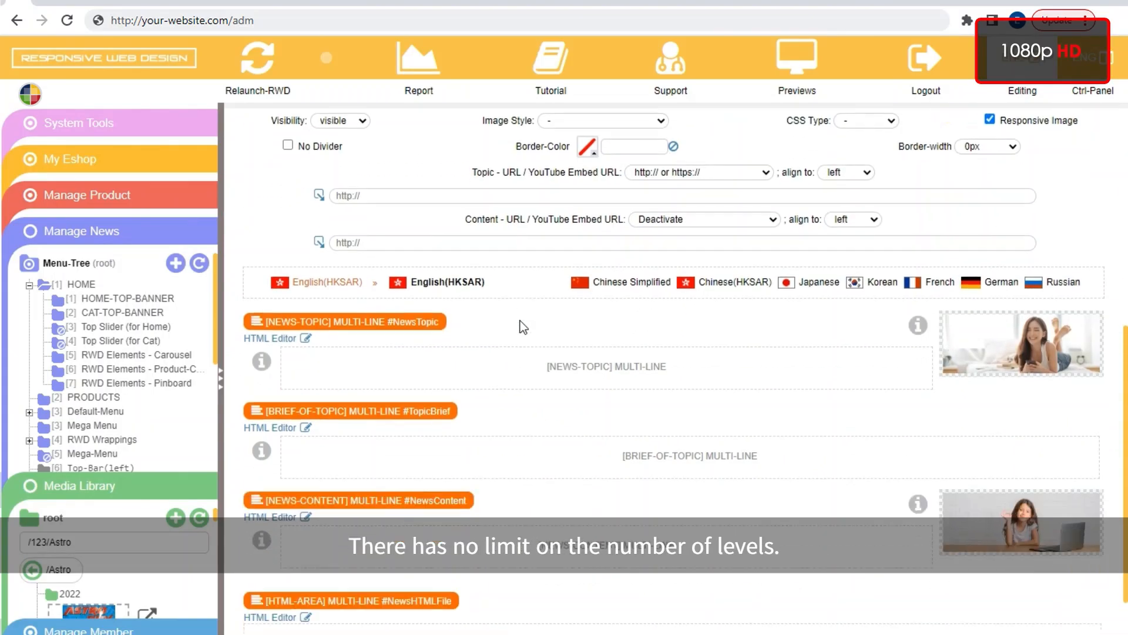
click(147, 299)
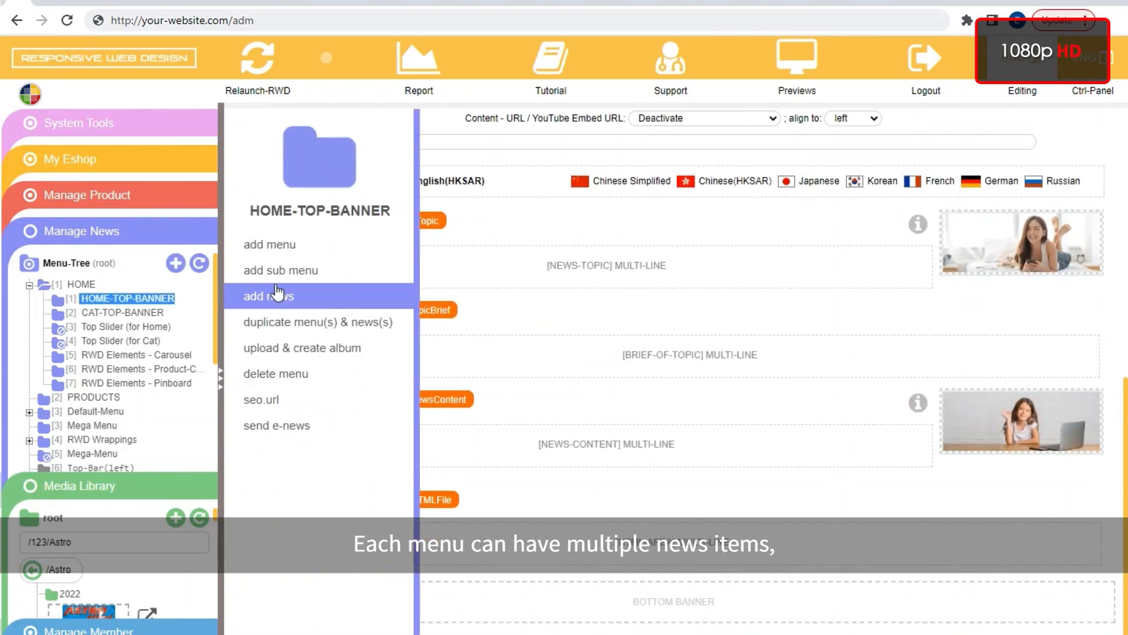
click(276, 295)
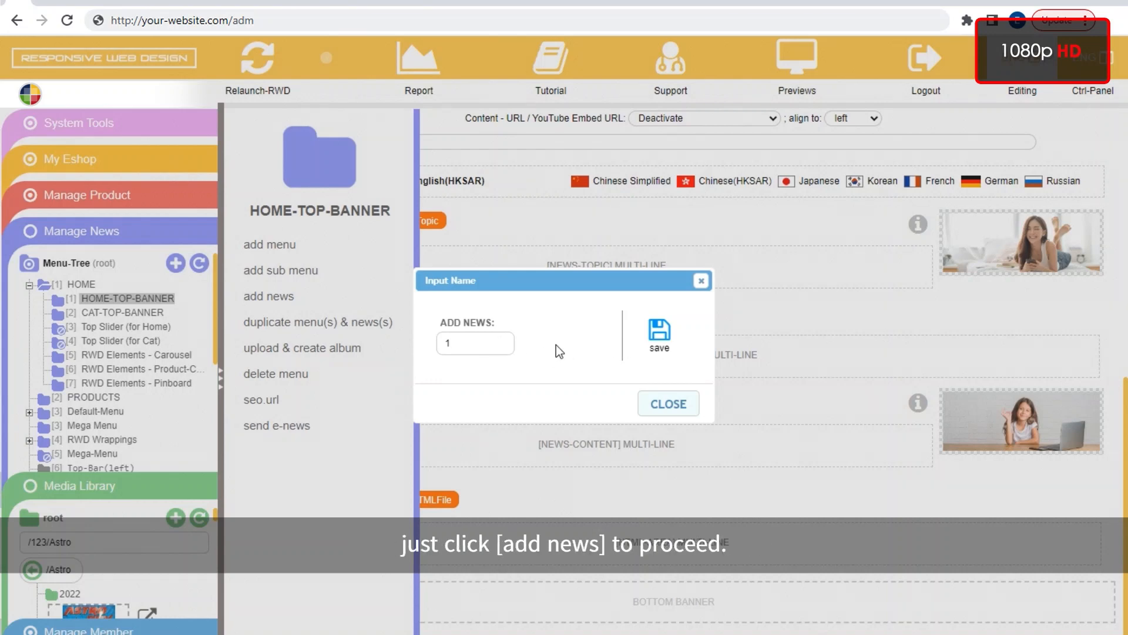
double_click(485, 344)
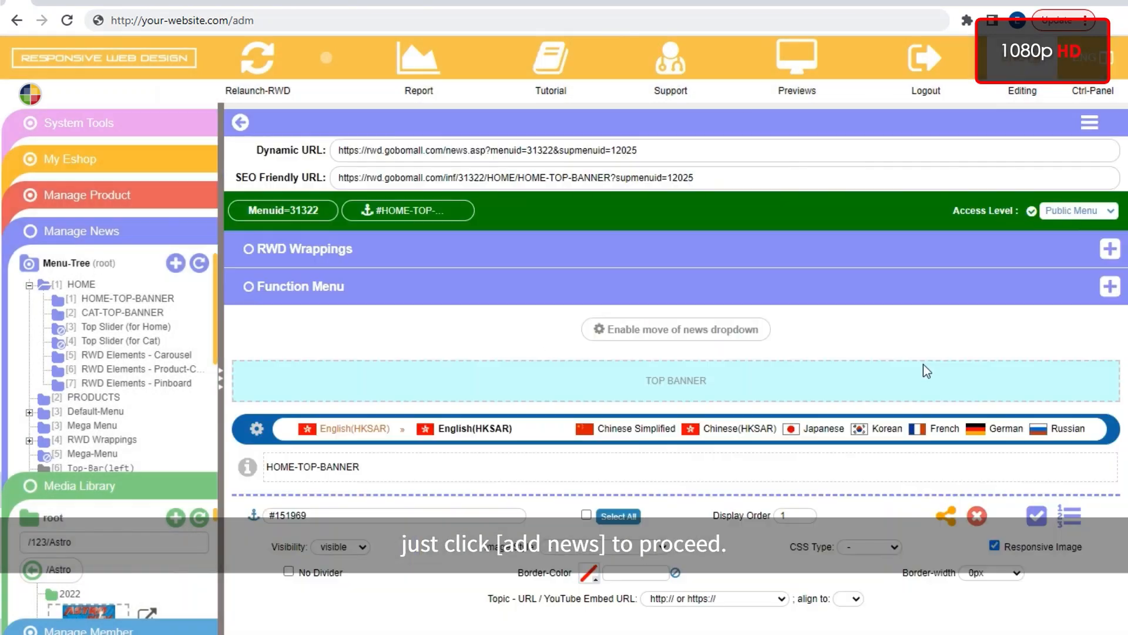
scroll(946, 376, down, 7)
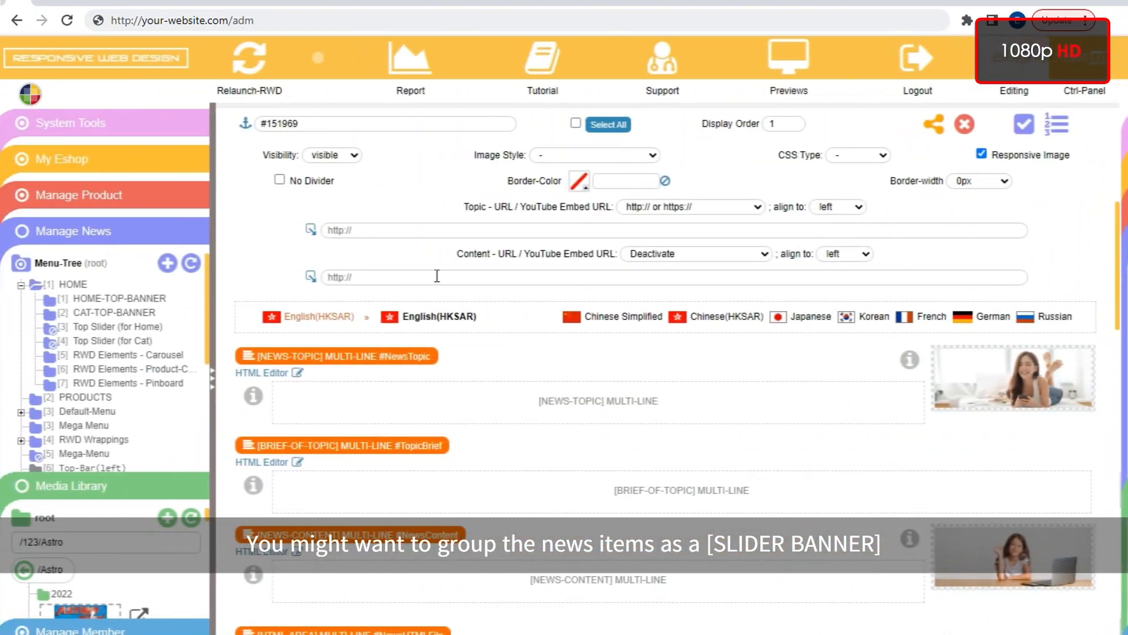
Open the RWD Elements - Carousel menu under HOME and review its news items and banner images.
click(189, 355)
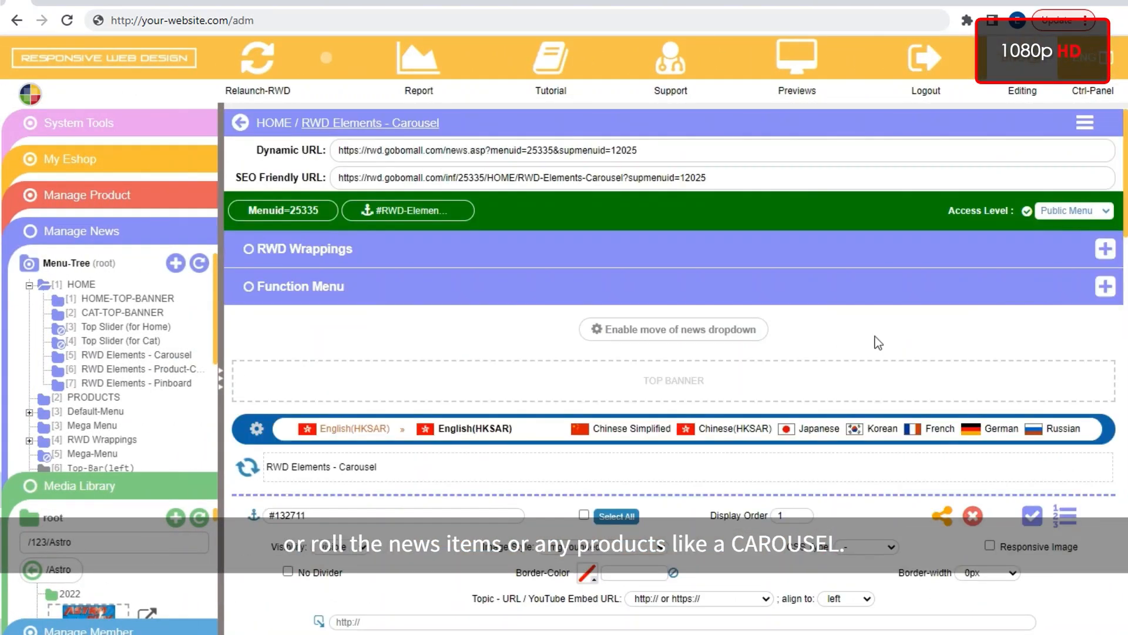
scroll(878, 351, down, 1)
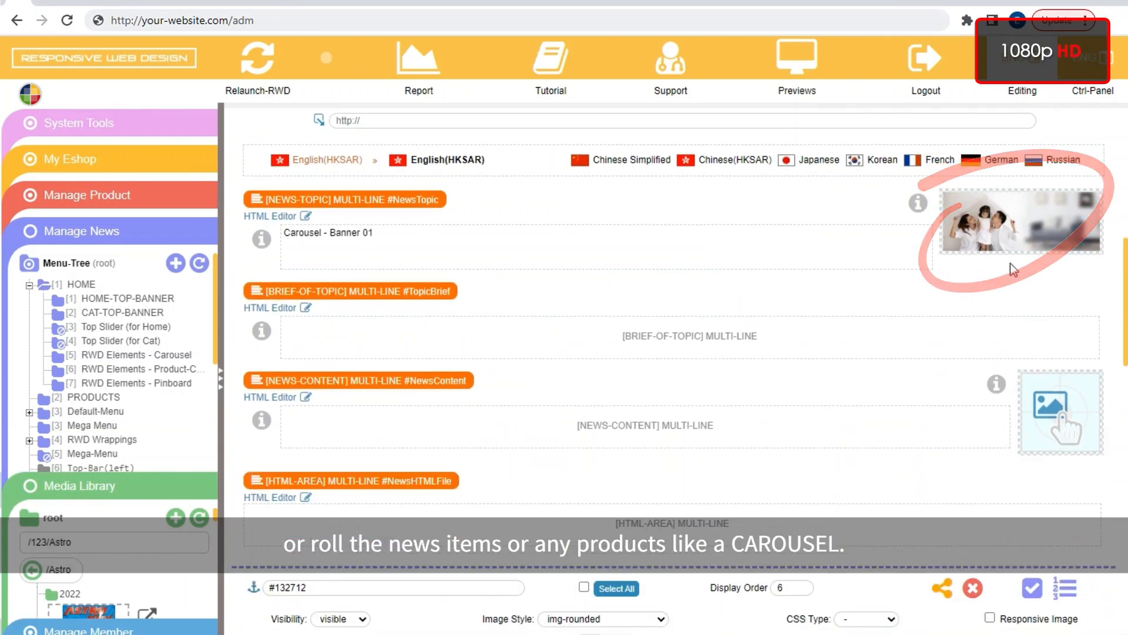
scroll(1011, 262, down, 1)
scroll(994, 316, down, 4)
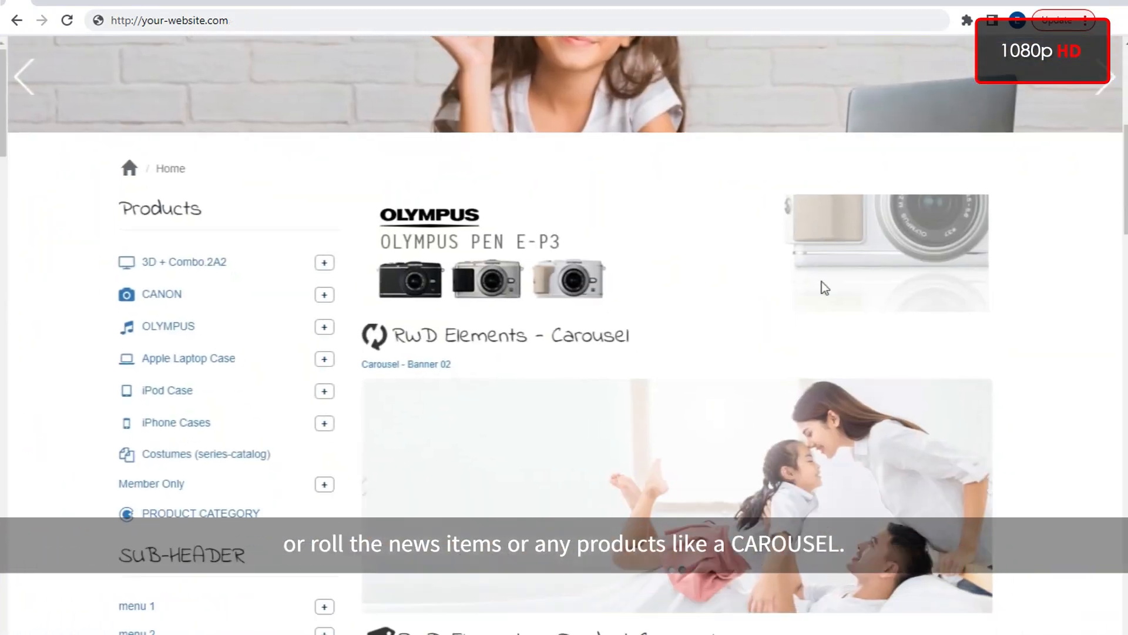
Examine the RWD Elements - Carousel section on the website's home page, highlighting its heading.
scroll(822, 281, down, 3)
drag(388, 111, 626, 117)
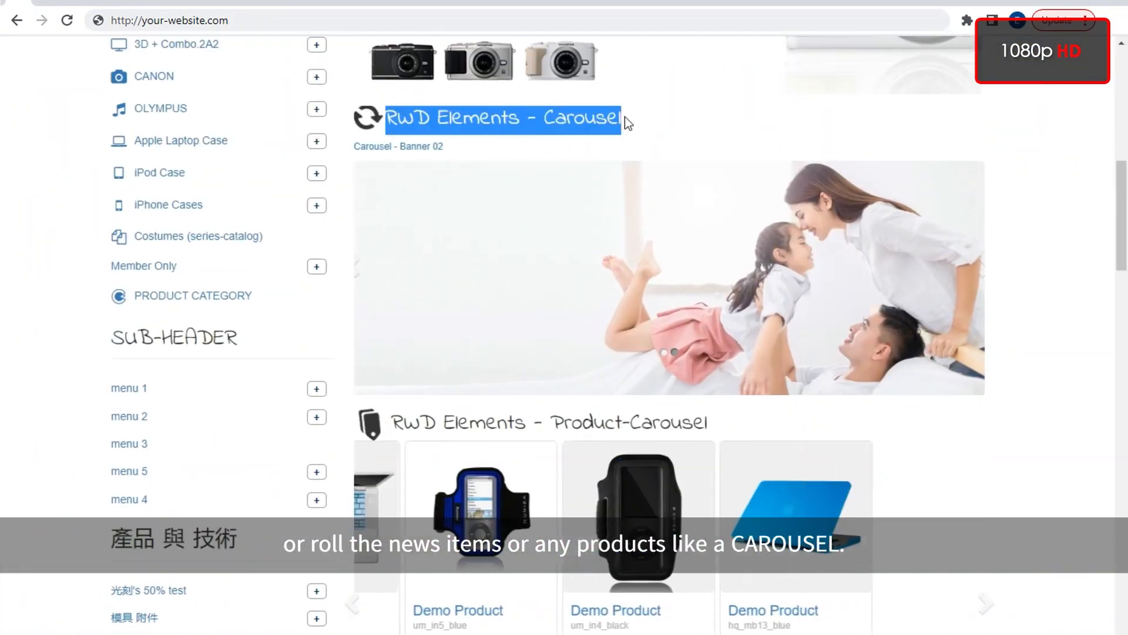
click(738, 131)
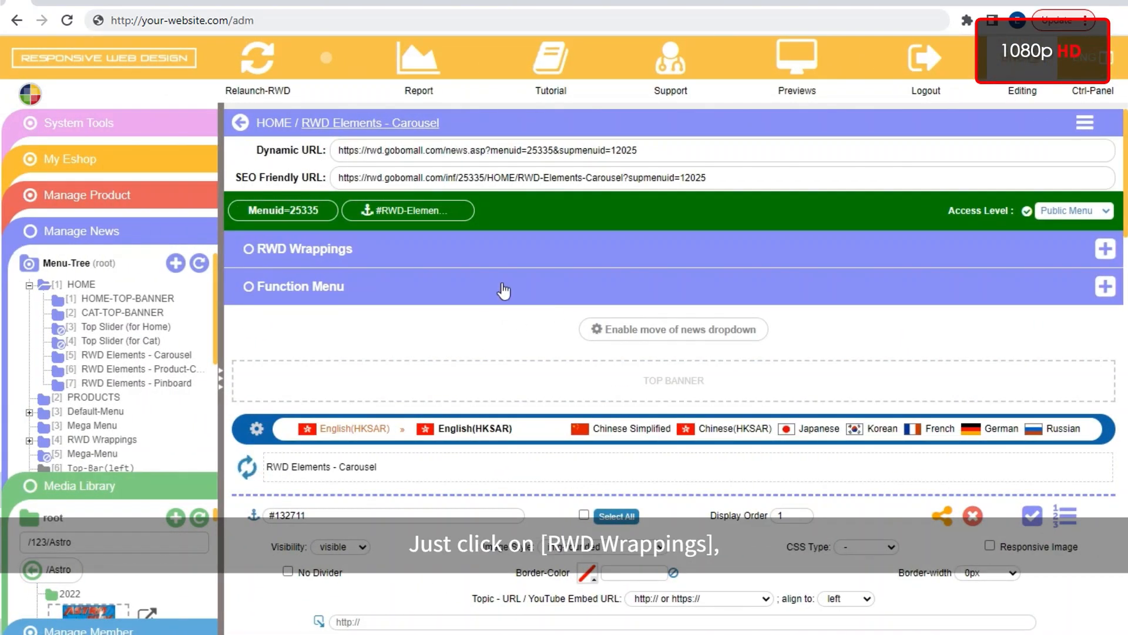
Show the RWD Wrappings options of the carousel menu, collapse CONTENT-CAROUSEL and expand the FEATURETTE WRAPPER settings.
click(499, 253)
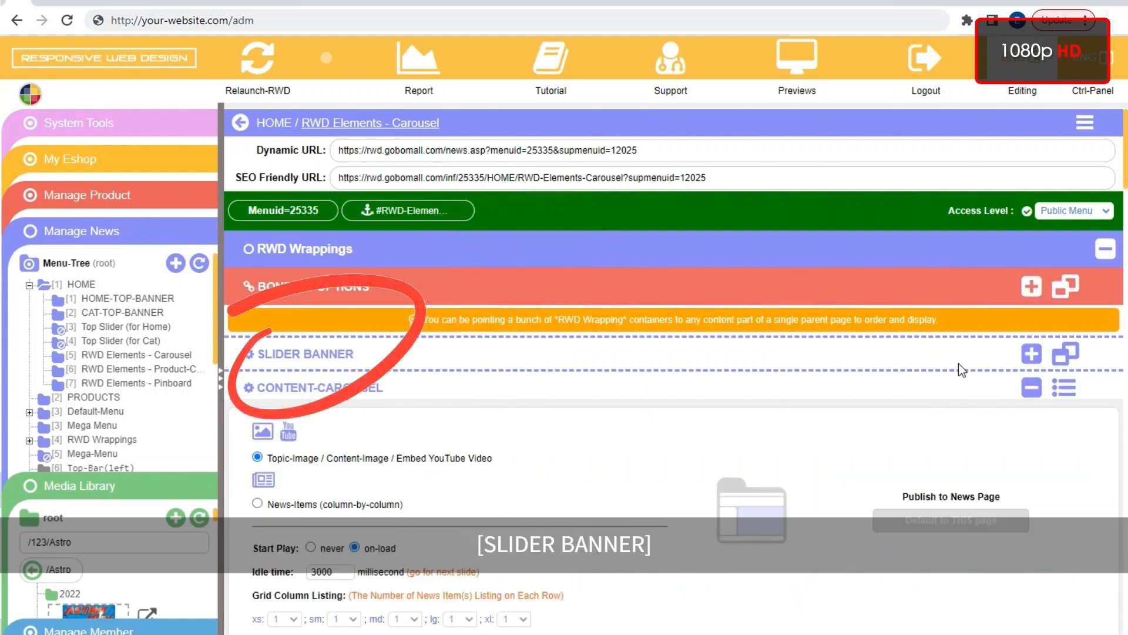
click(1030, 388)
scroll(903, 362, down, 4)
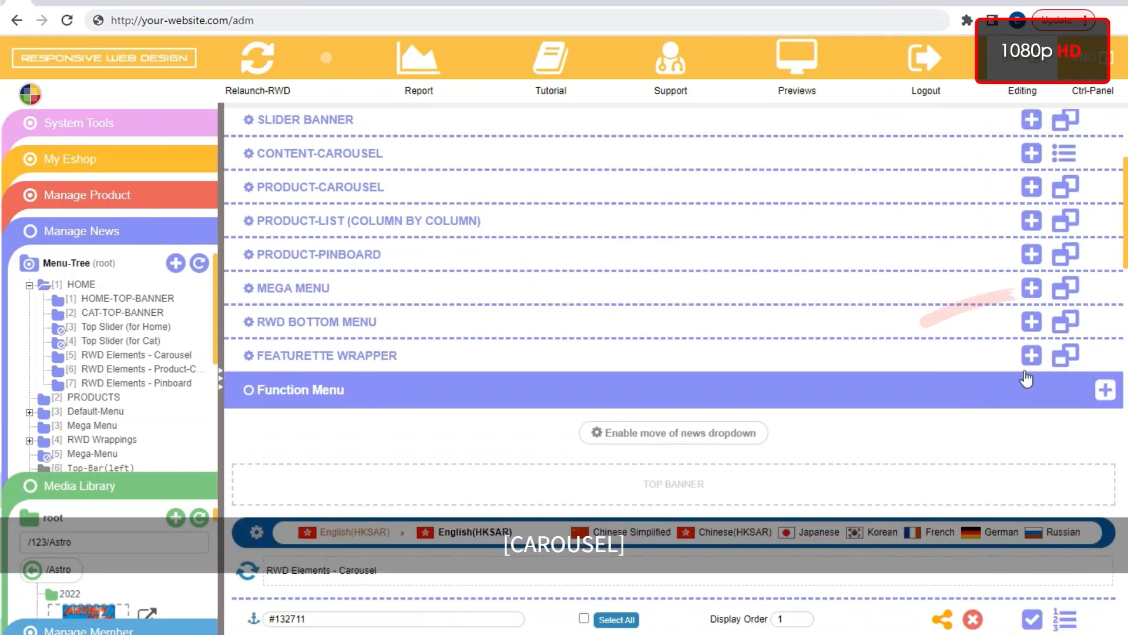
click(1031, 355)
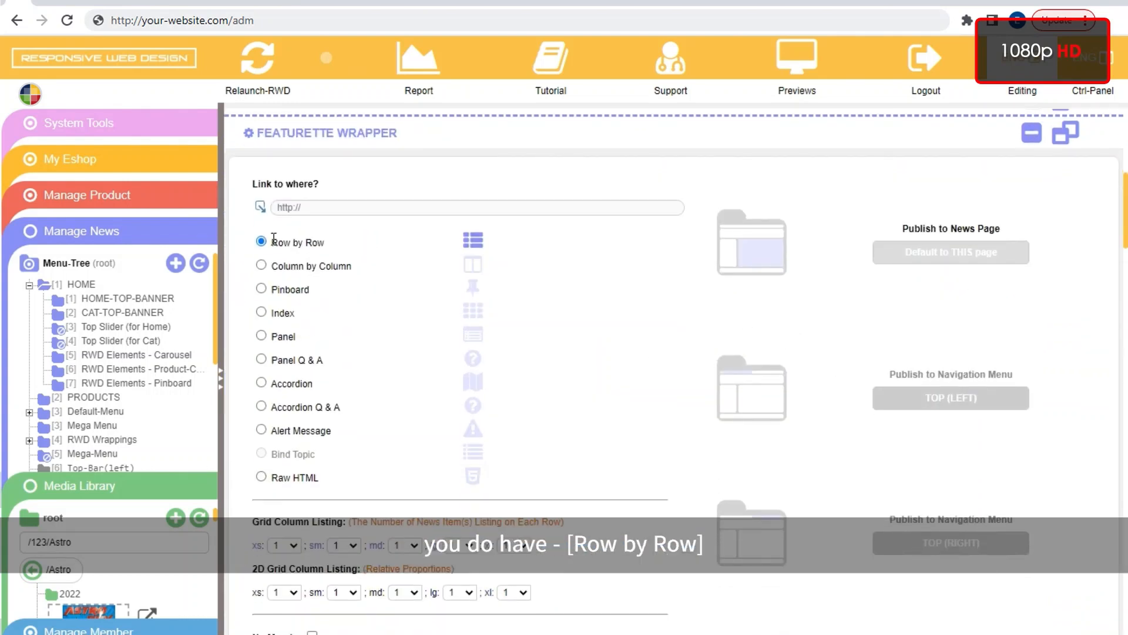
Highlight the Row by Row layout option and review the RWD Element - Row by Row demo page on the website.
drag(272, 241, 326, 241)
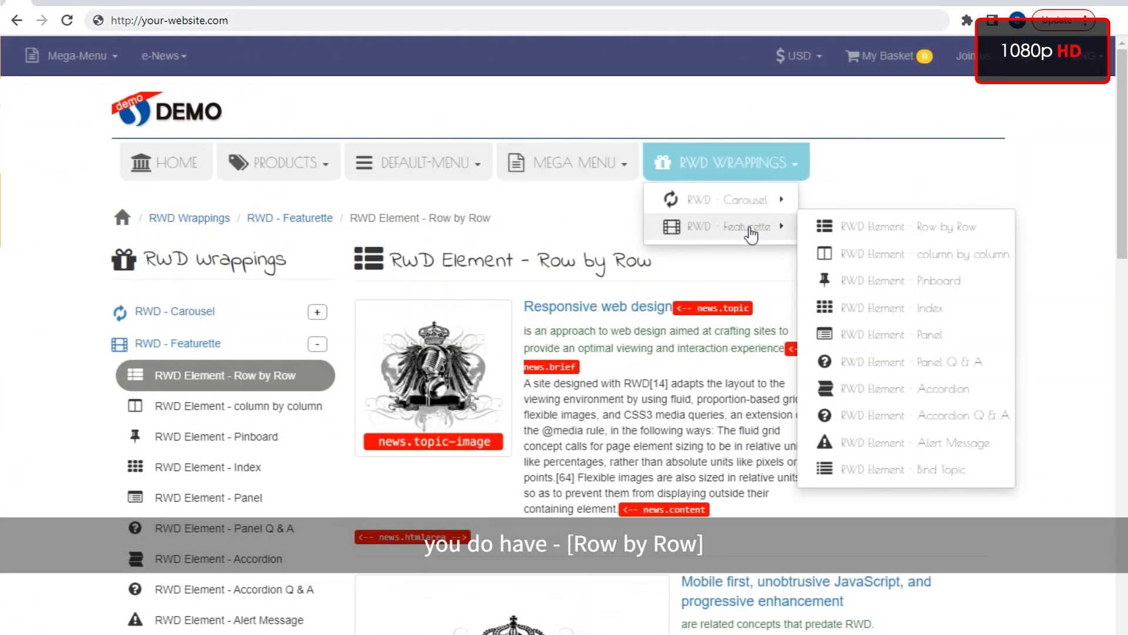
click(850, 234)
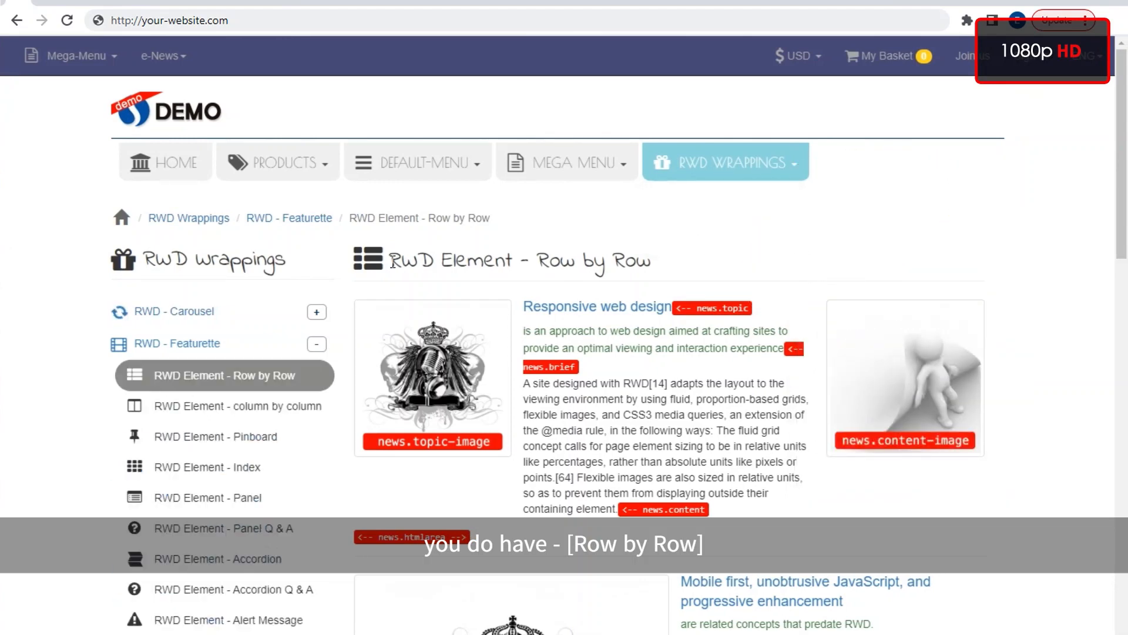
drag(392, 262, 686, 267)
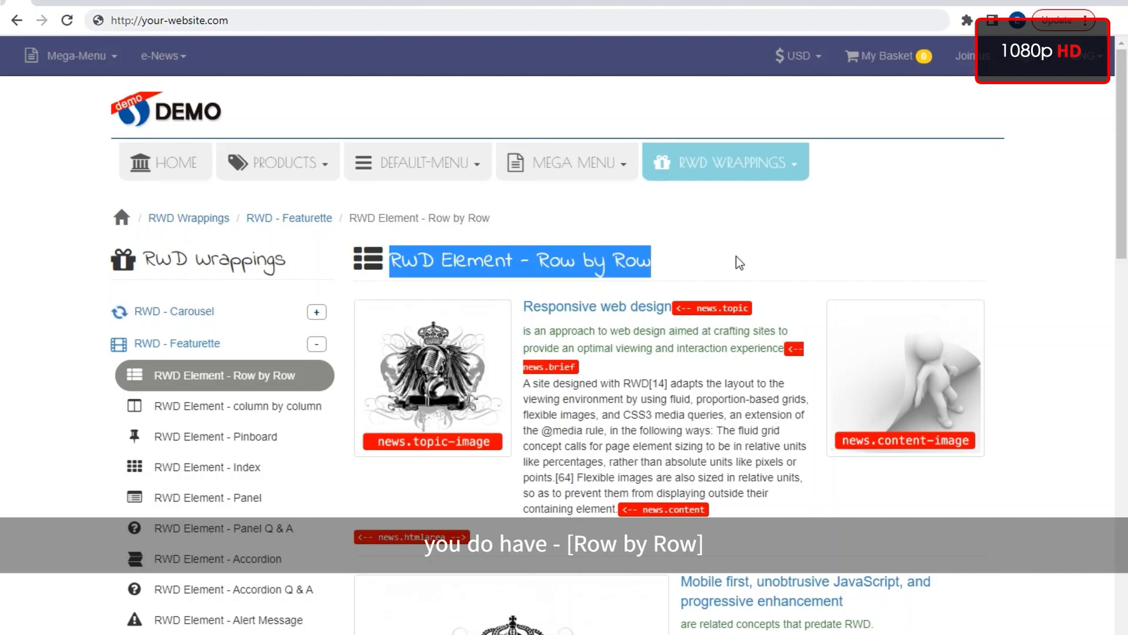
scroll(739, 262, down, 10)
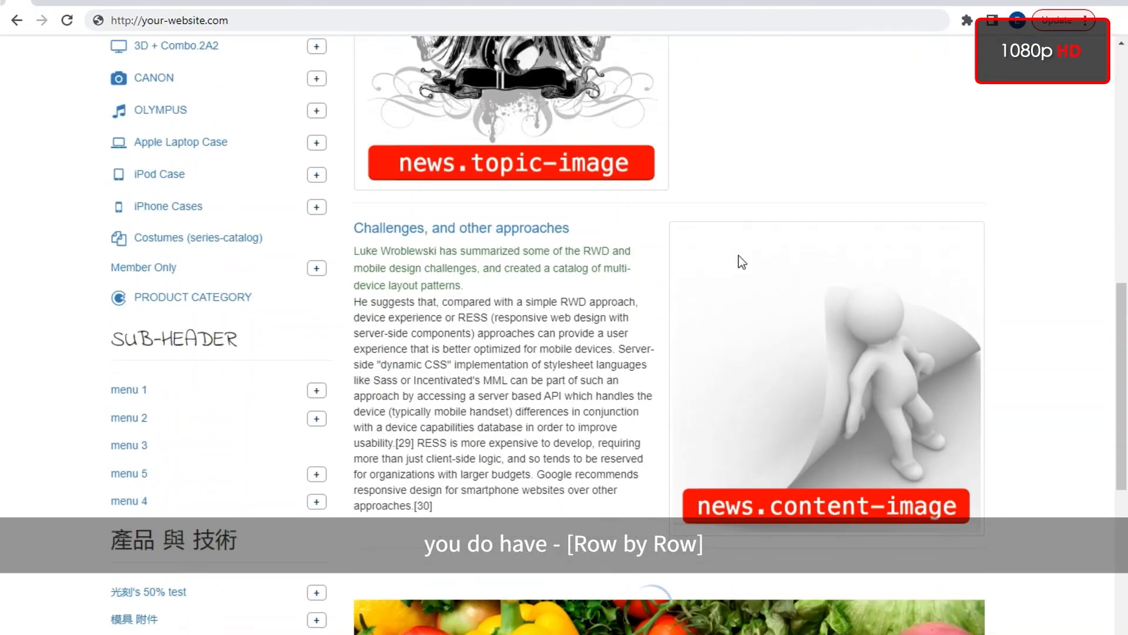
scroll(741, 261, down, 6)
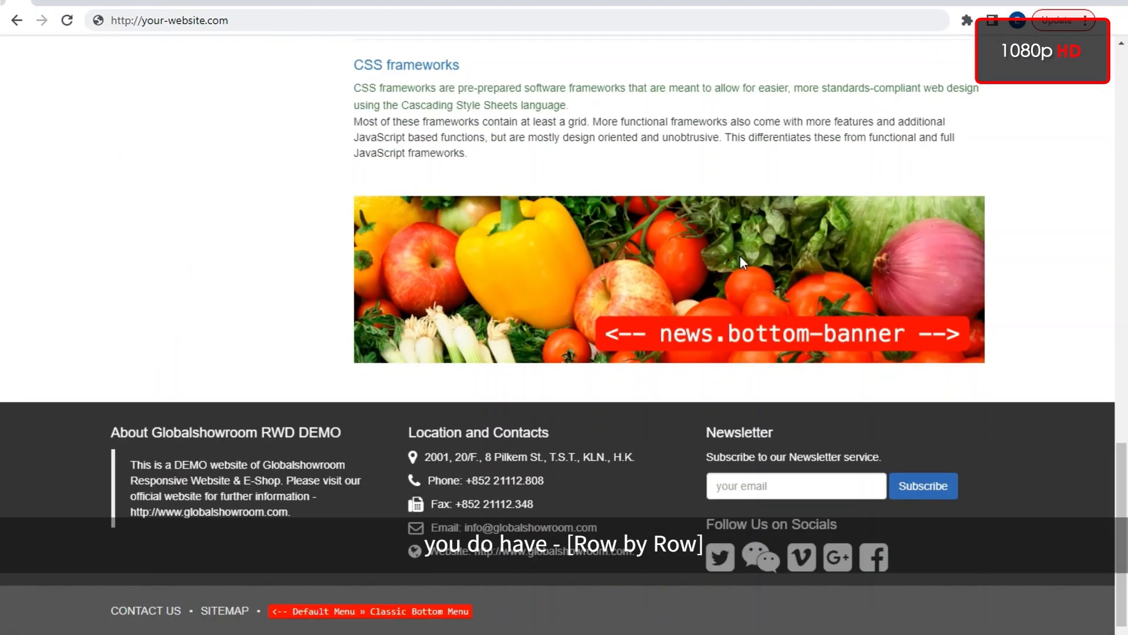
scroll(740, 255, up, 14)
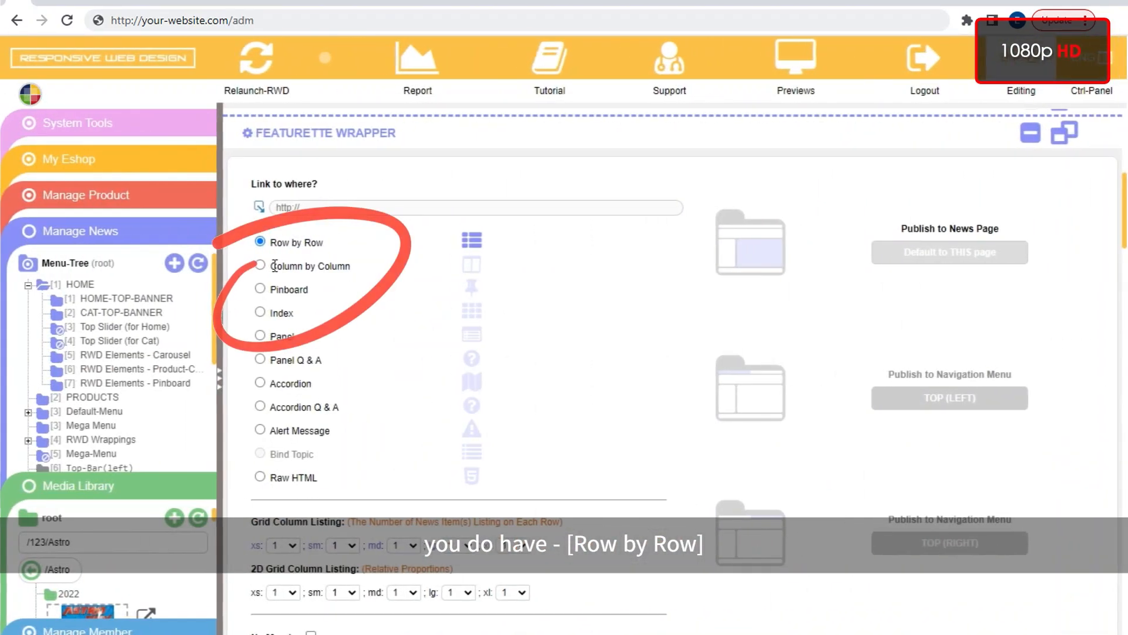
Highlight the Column by Column layout option and review its demo page on the website.
double_click(274, 265)
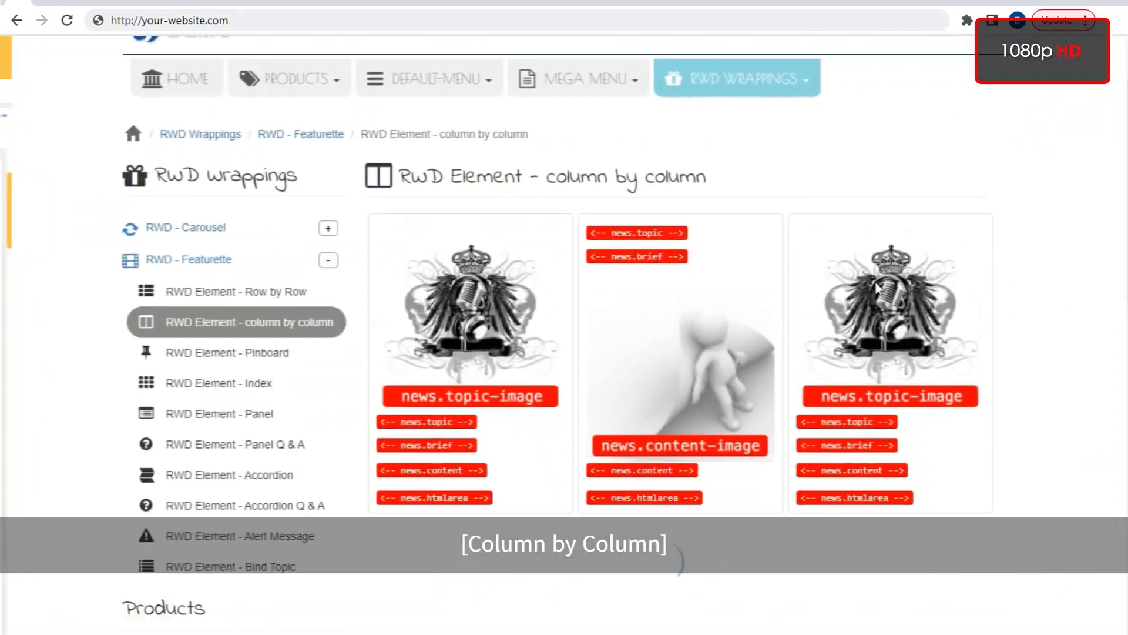
scroll(864, 288, down, 3)
scroll(864, 285, down, 10)
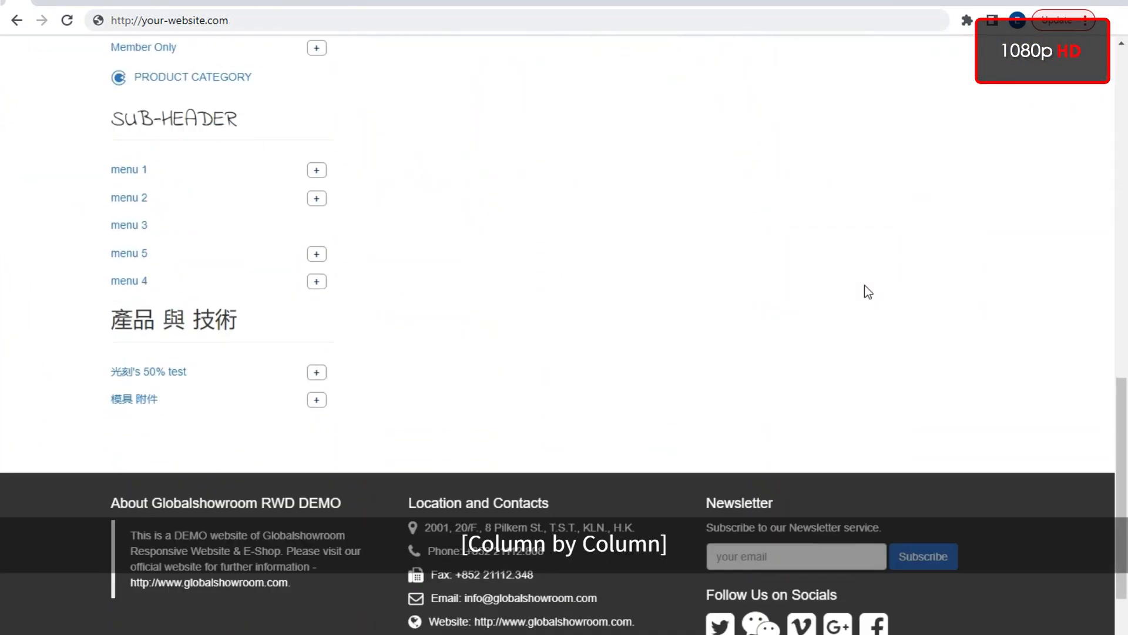
scroll(882, 288, up, 10)
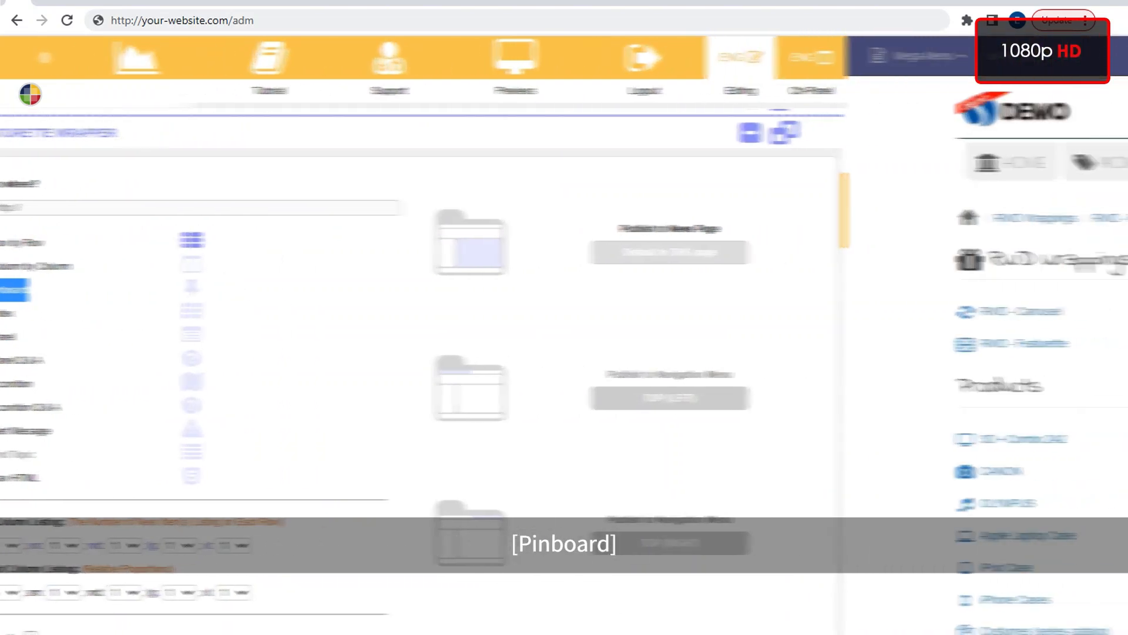
Review the website's demo pages for the Pinboard, Index and Panel featurette layouts.
scroll(852, 249, down, 12)
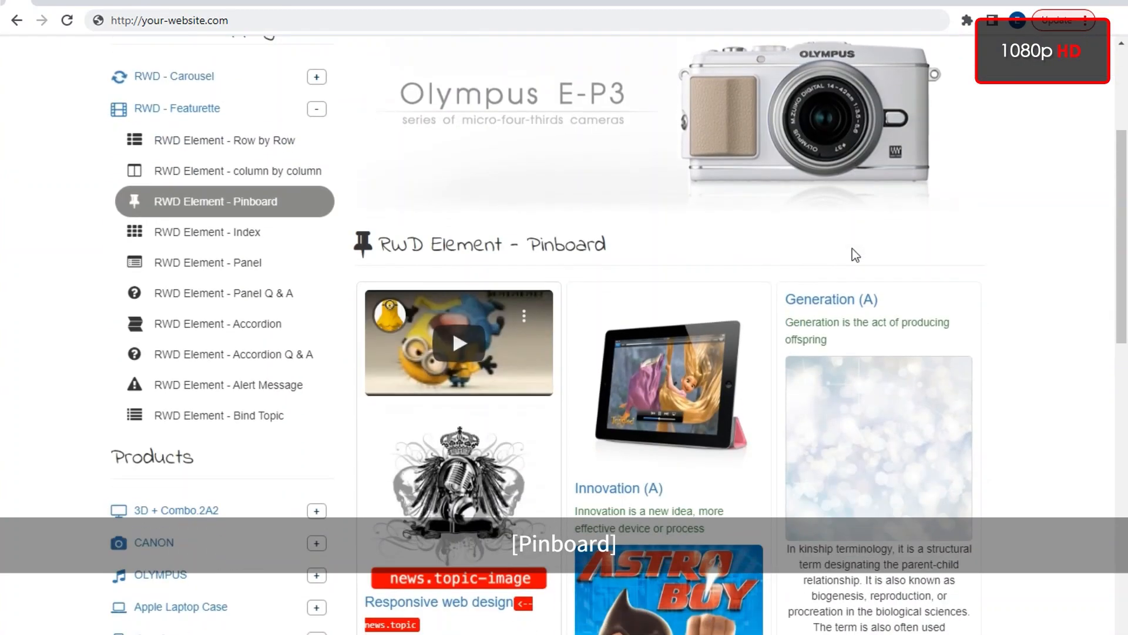
scroll(852, 252, down, 15)
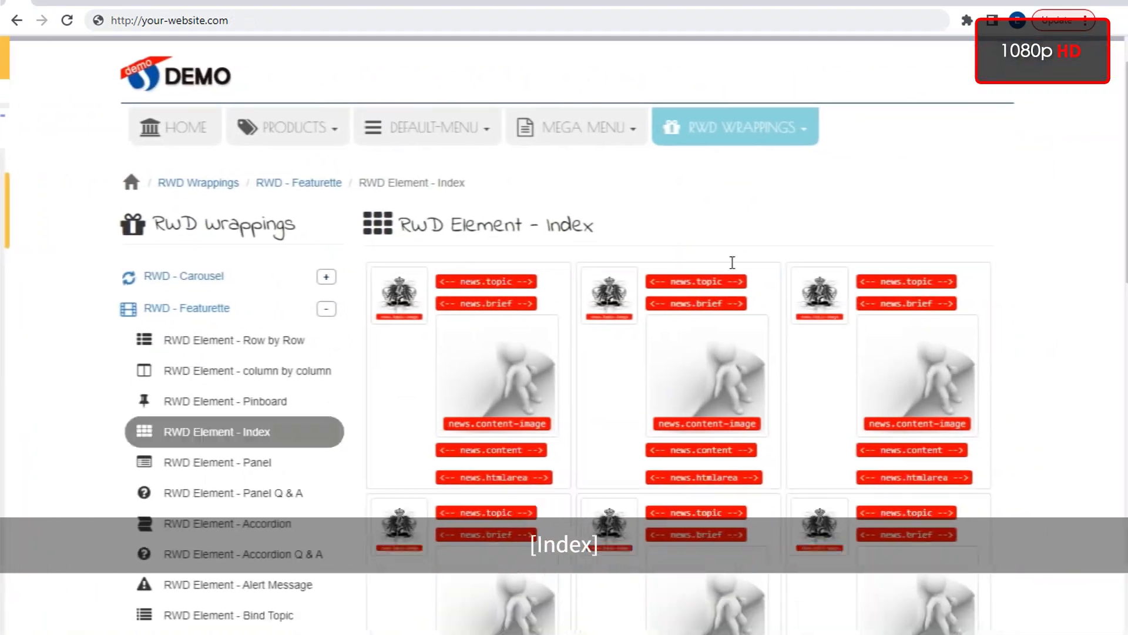
scroll(729, 264, down, 3)
scroll(721, 270, down, 4)
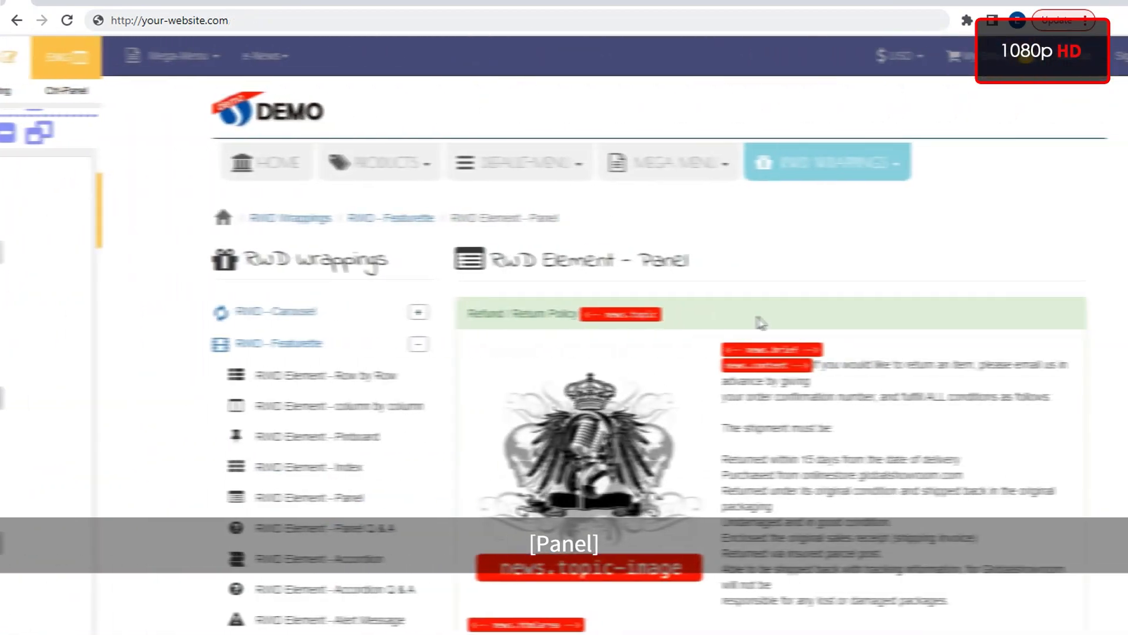
scroll(727, 276, down, 15)
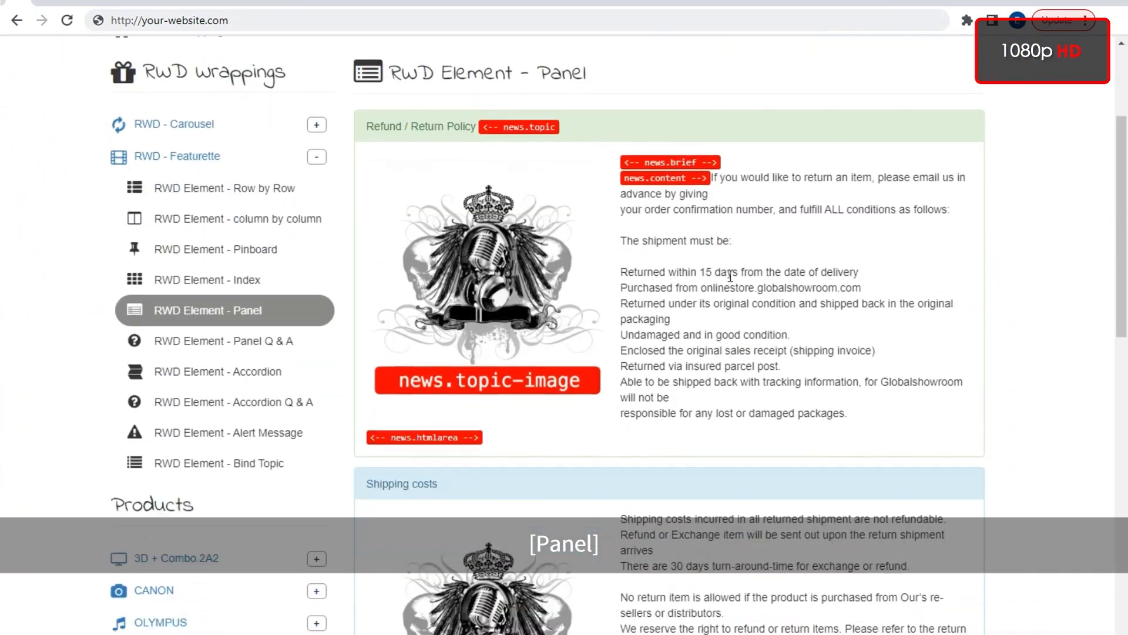
scroll(727, 295, up, 15)
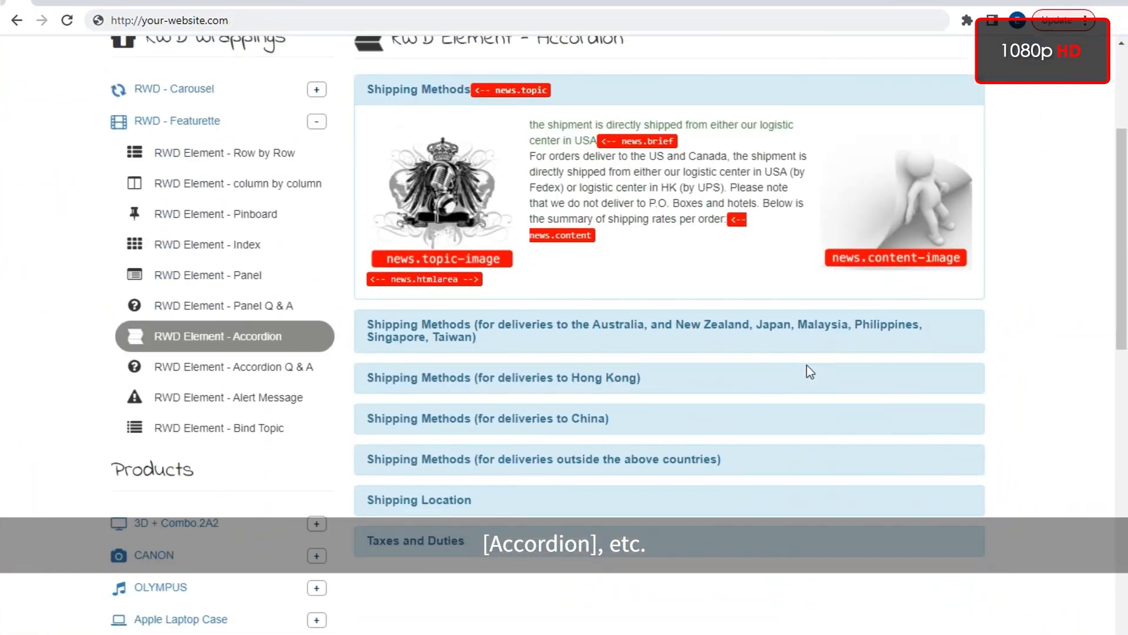
On the Accordion demo page, expand the shipping sections for Australia and other countries, China, outside the above countries, and Shipping Location.
click(597, 323)
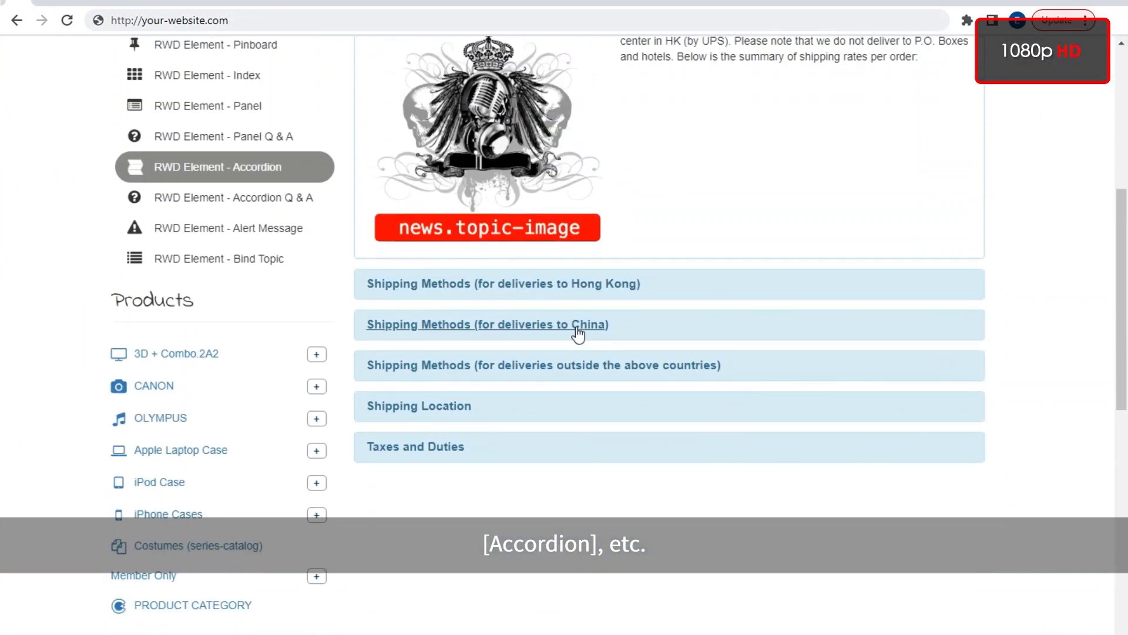
click(579, 329)
click(585, 178)
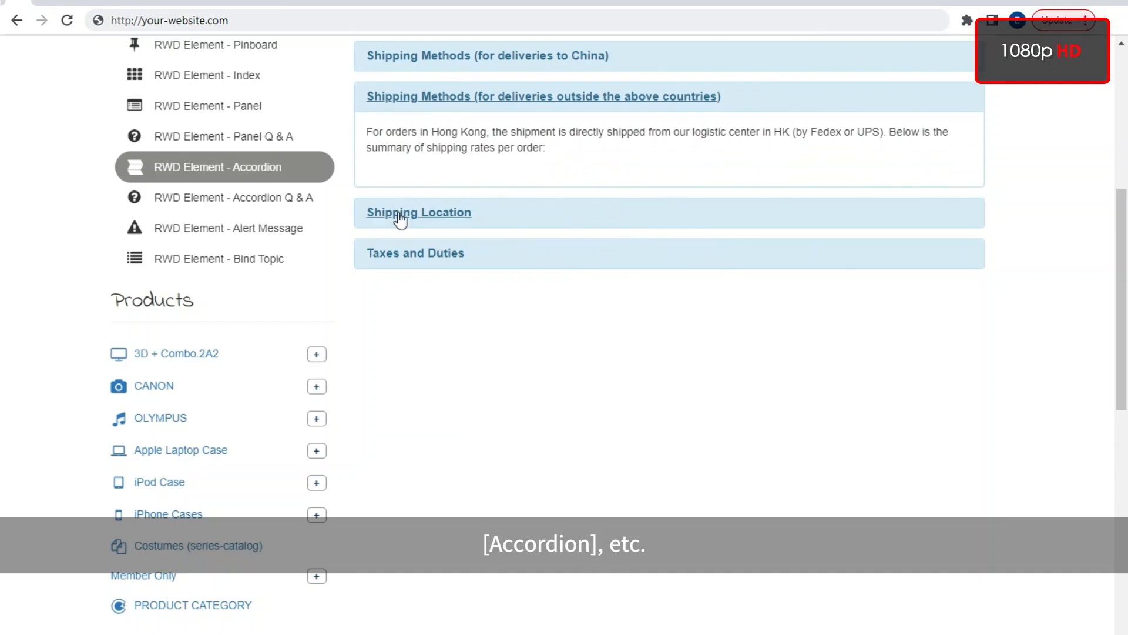
click(400, 218)
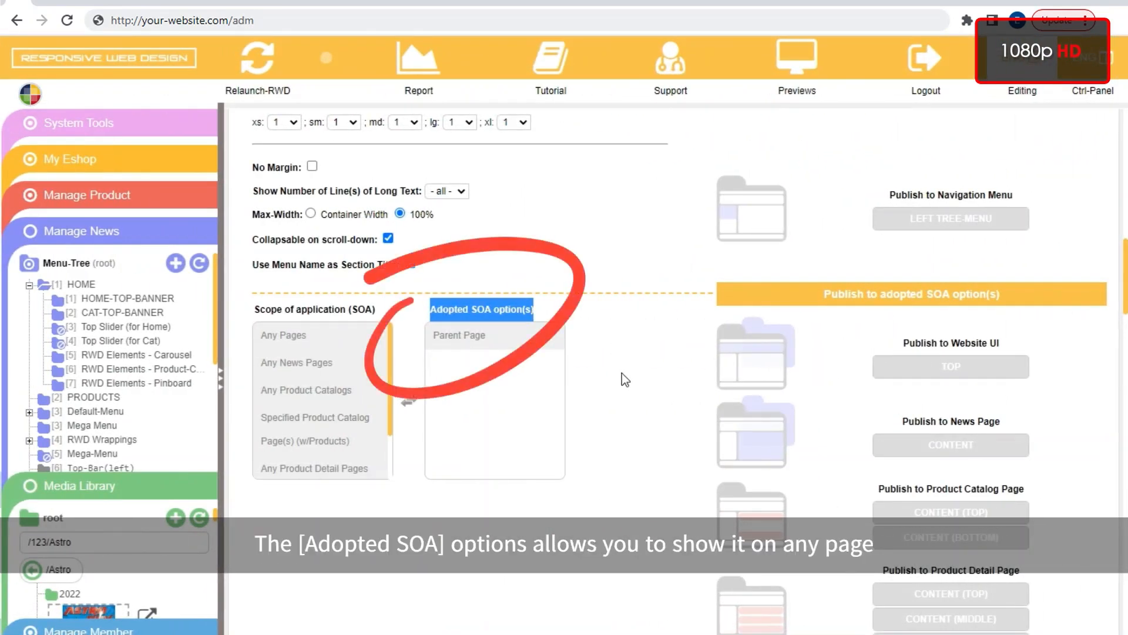
Review the Featurette Wrapper's publishing targets, from the news page and navigation menu to the adopted SOA publishing options.
scroll(329, 390, down, 1)
scroll(330, 393, up, 1)
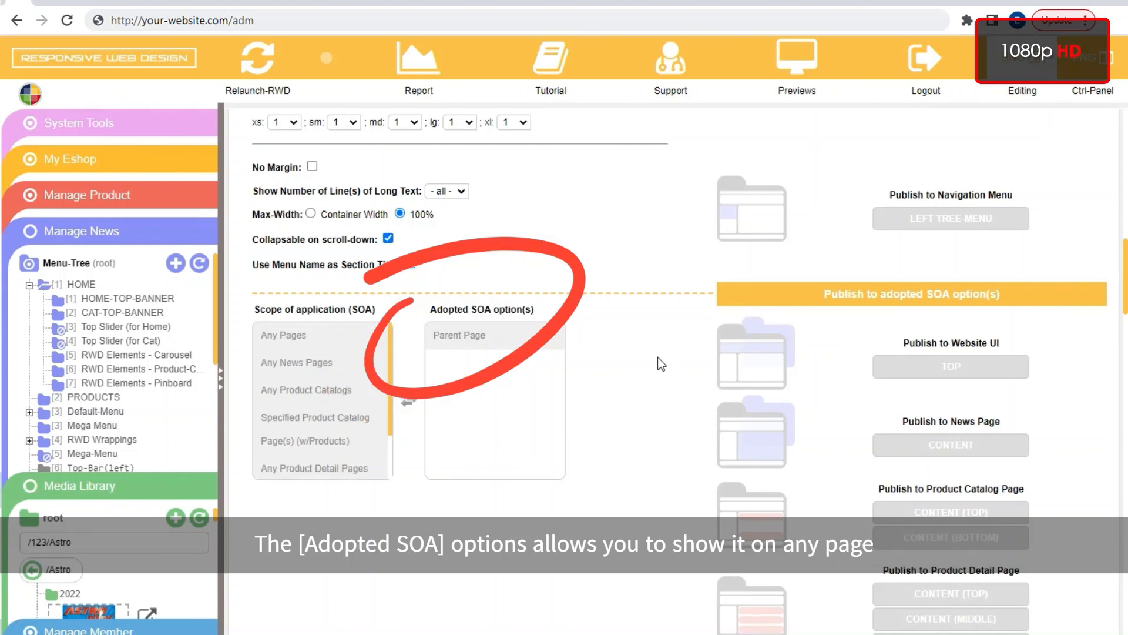
scroll(809, 327, up, 4)
scroll(809, 327, up, 4)
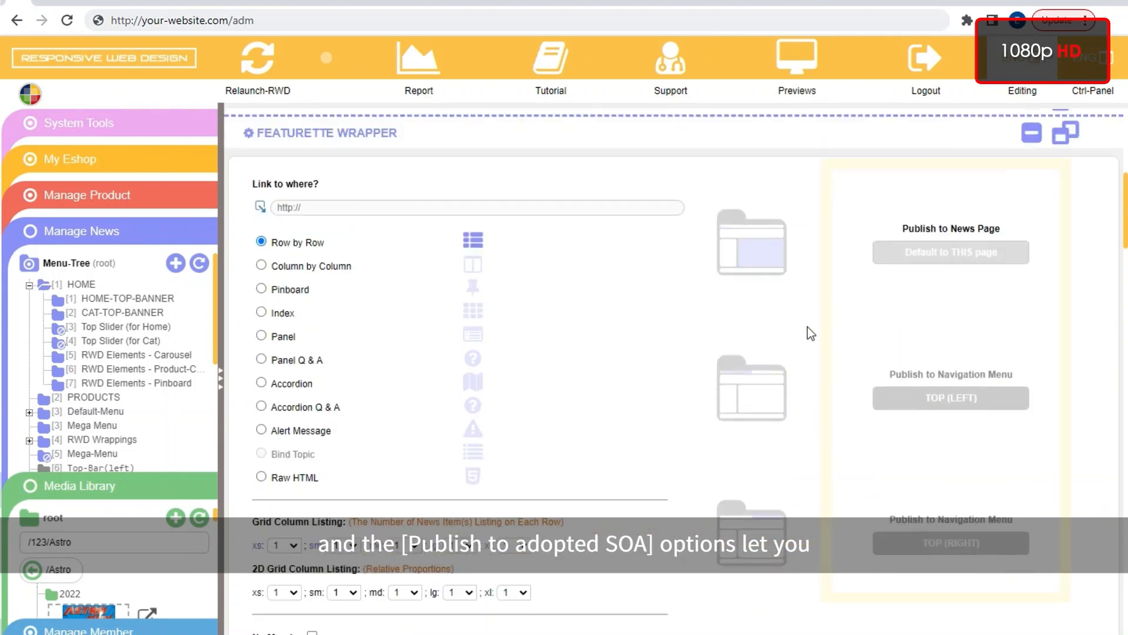
scroll(764, 299, down, 3)
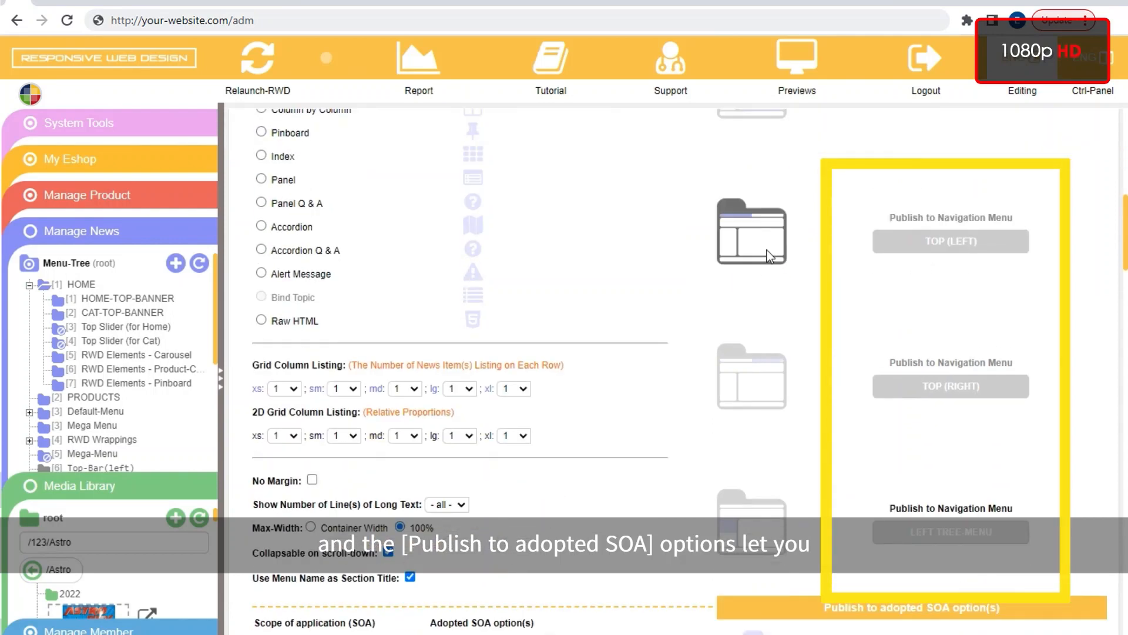
scroll(756, 365, down, 3)
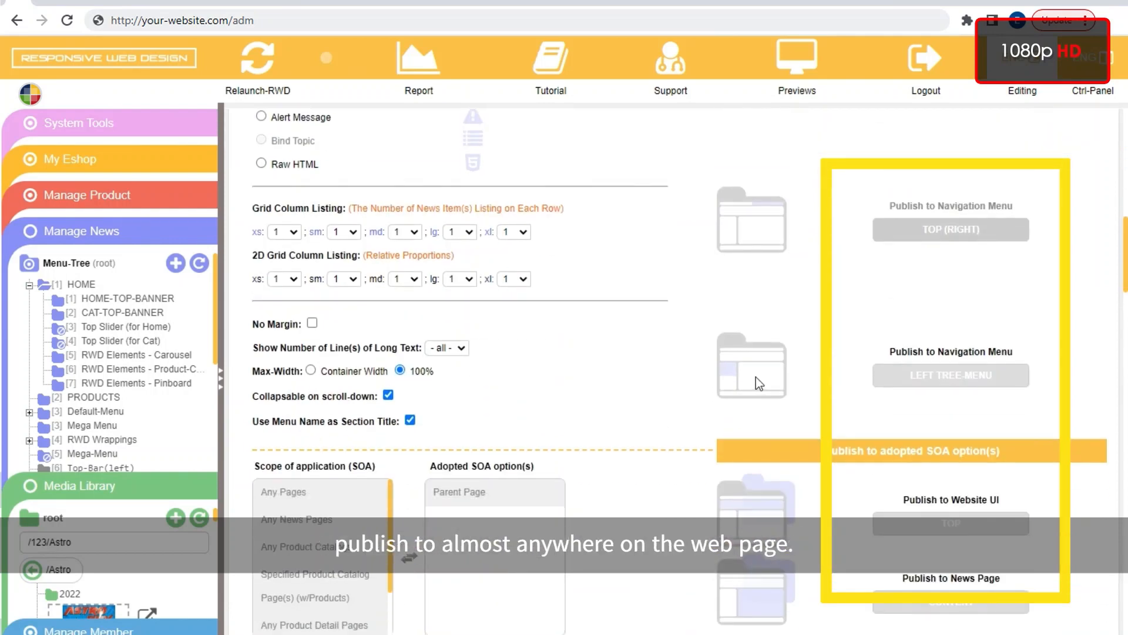
drag(842, 454, 1028, 446)
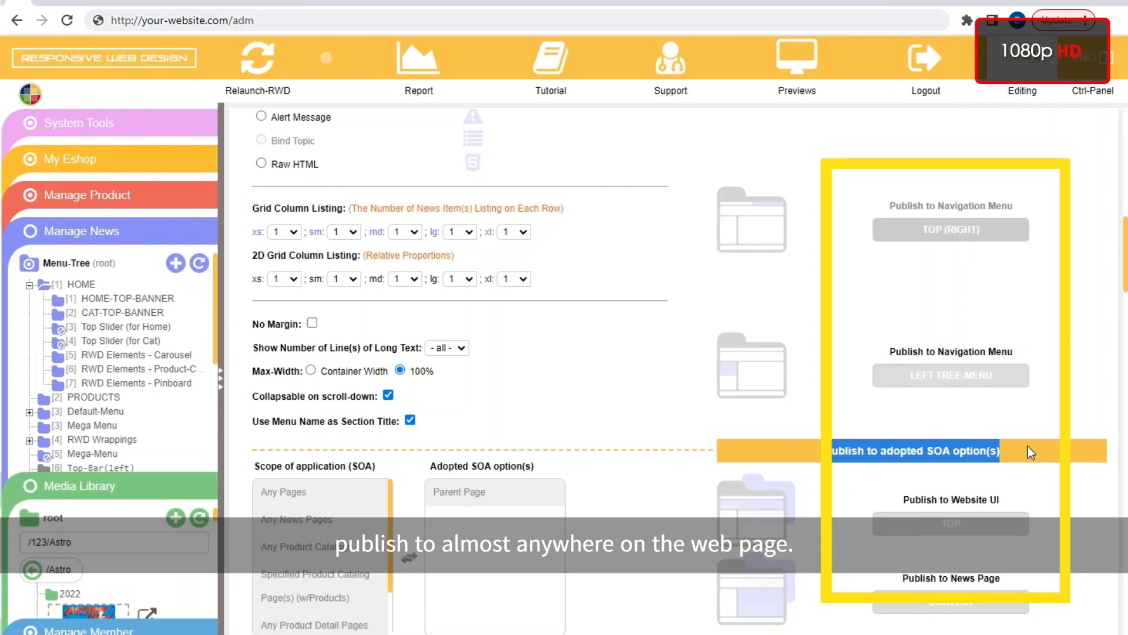
scroll(981, 441, down, 5)
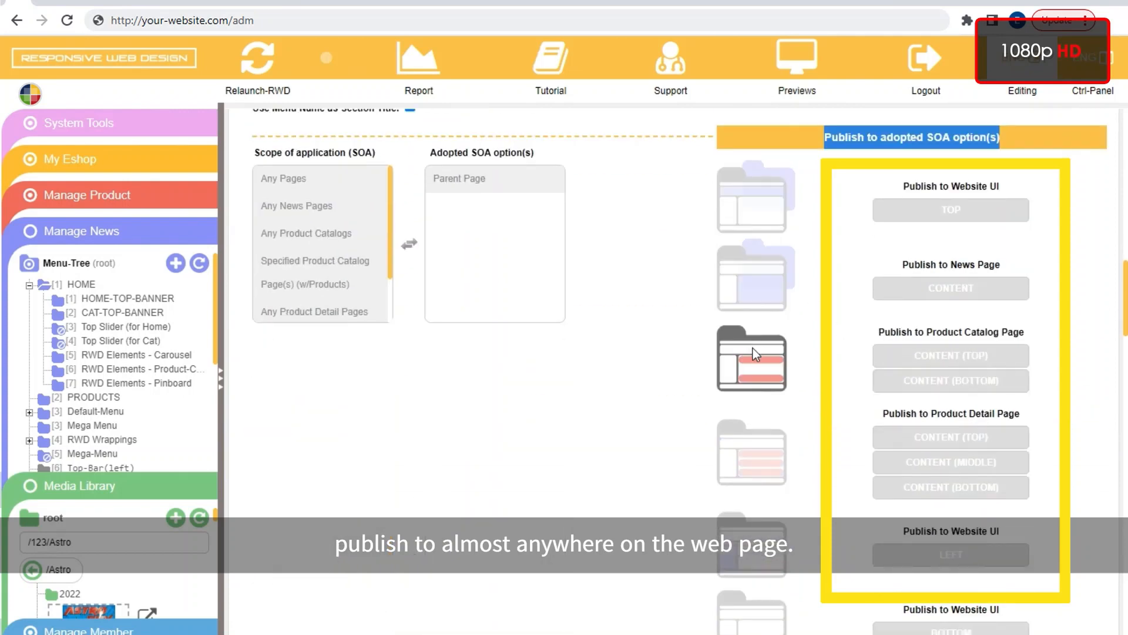
scroll(753, 454, down, 3)
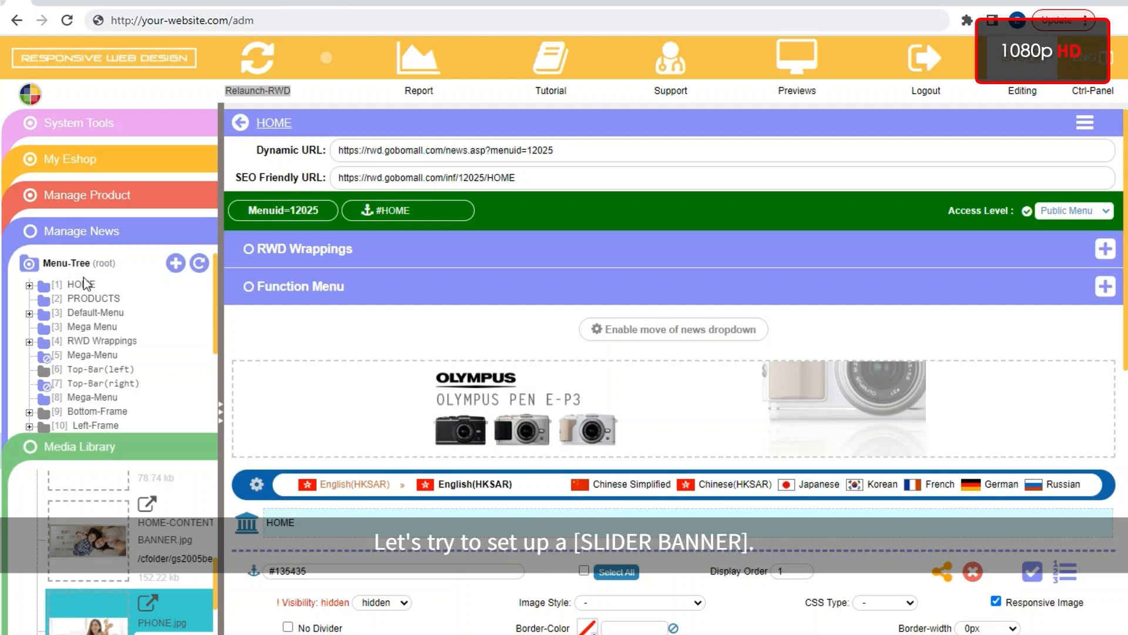
Add a sub menu named SLIDER-BANNER under the HOME menu and save it.
click(29, 285)
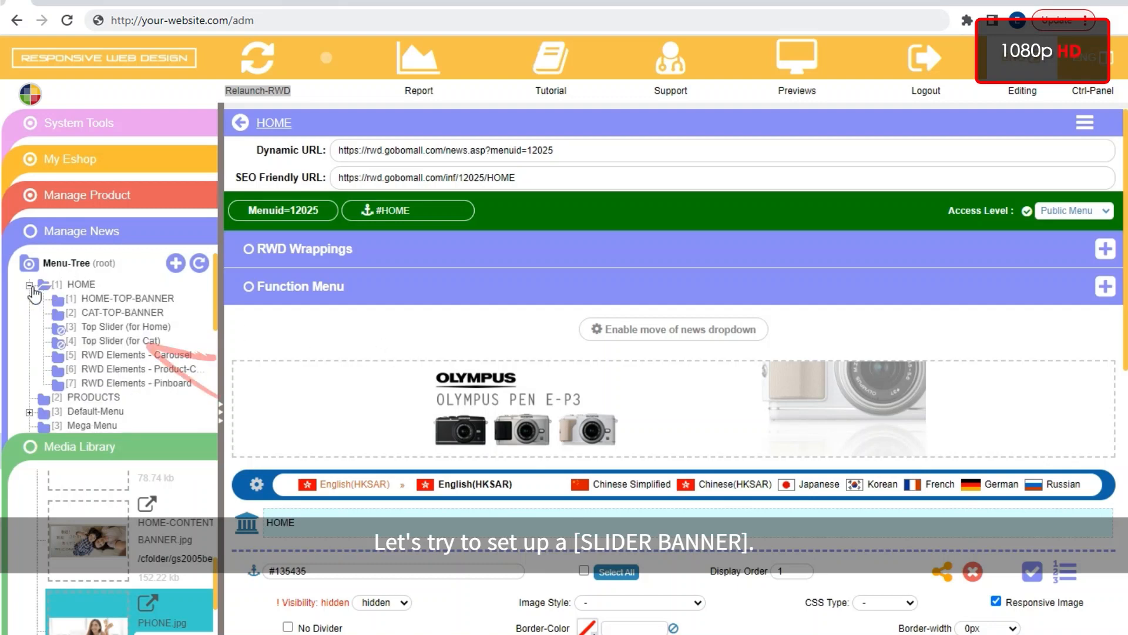
click(80, 284)
click(309, 274)
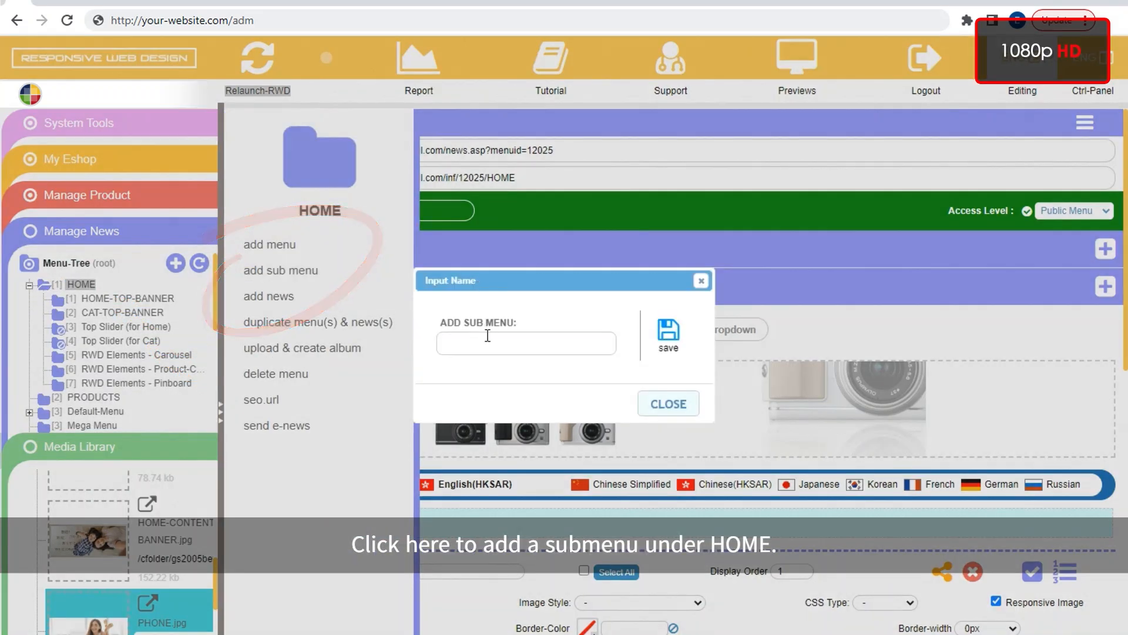
click(484, 342)
text(SLIDER-BANNER)
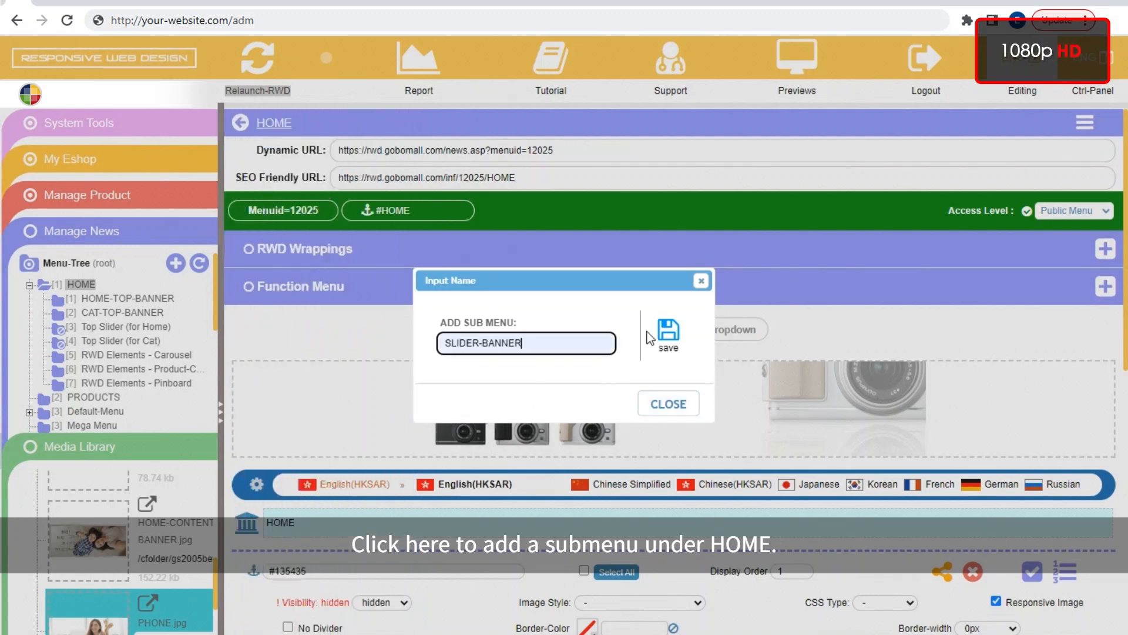
click(668, 332)
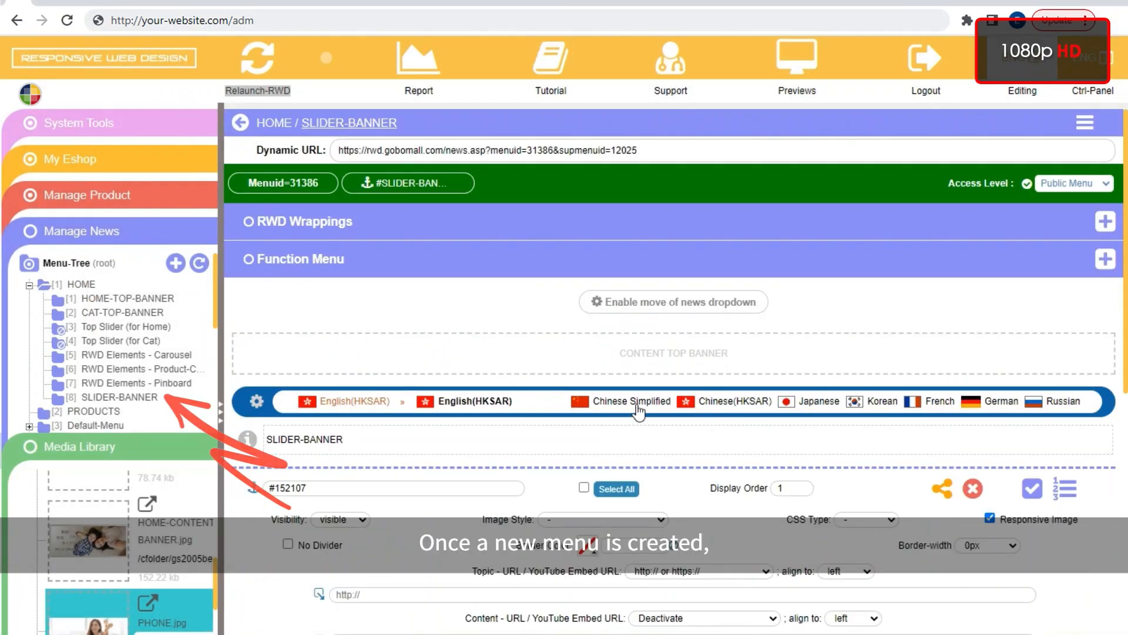
Expand the RWD Wrappings of SLIDER-BANNER and review the Featurette Wrapper's default layout, publishing target and adopted SOA option.
click(632, 227)
scroll(795, 358, down, 7)
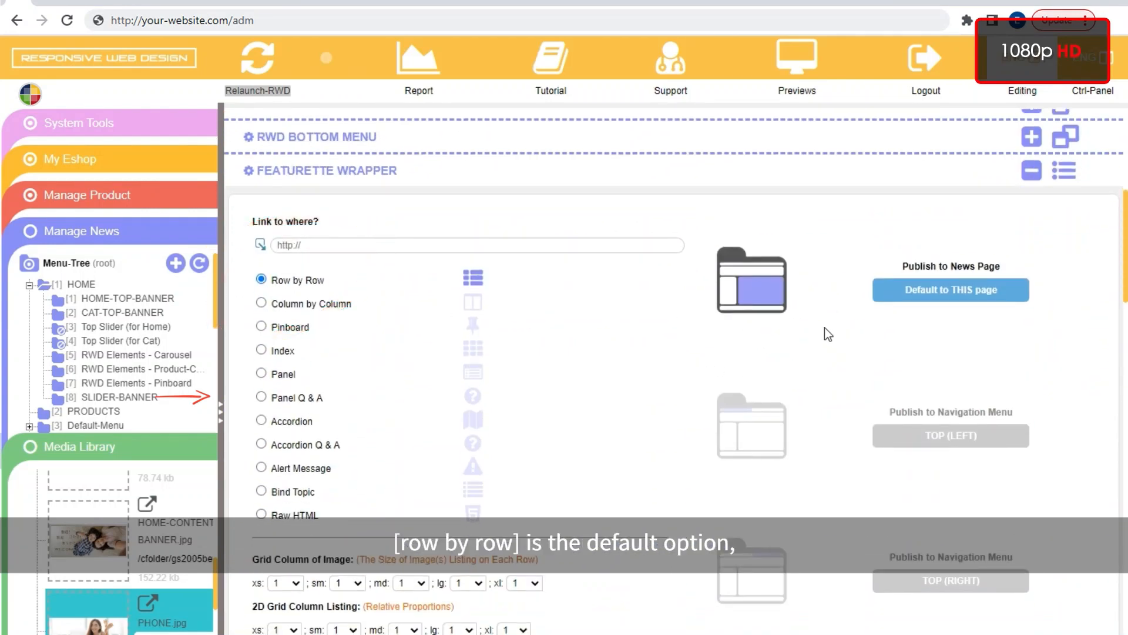
drag(904, 265, 993, 266)
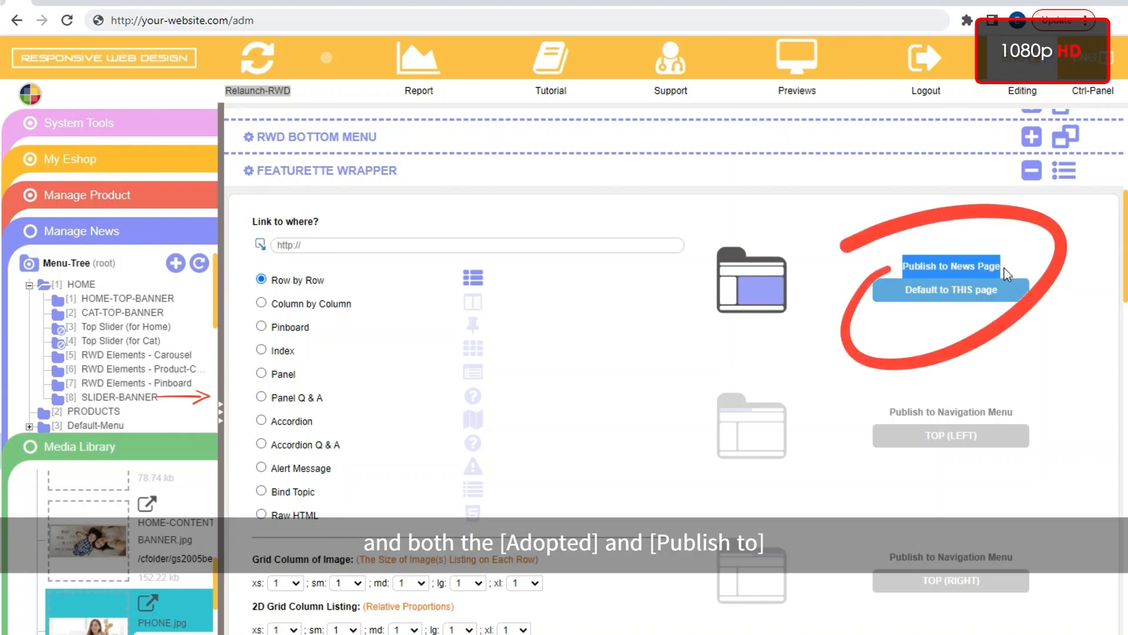
scroll(913, 311, down, 7)
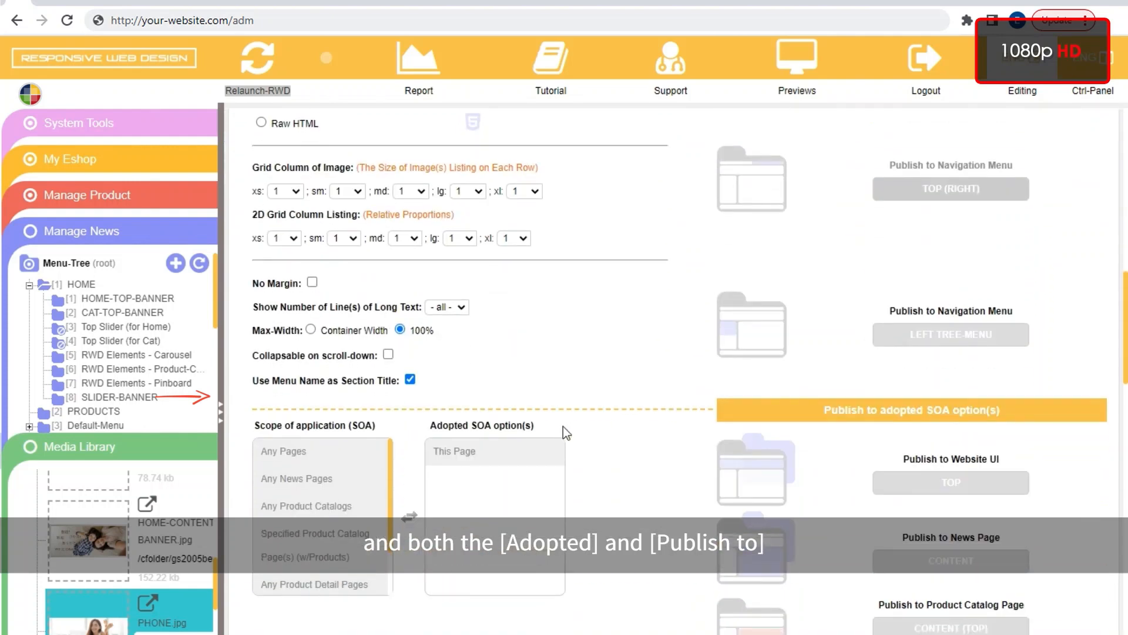
drag(430, 426, 542, 414)
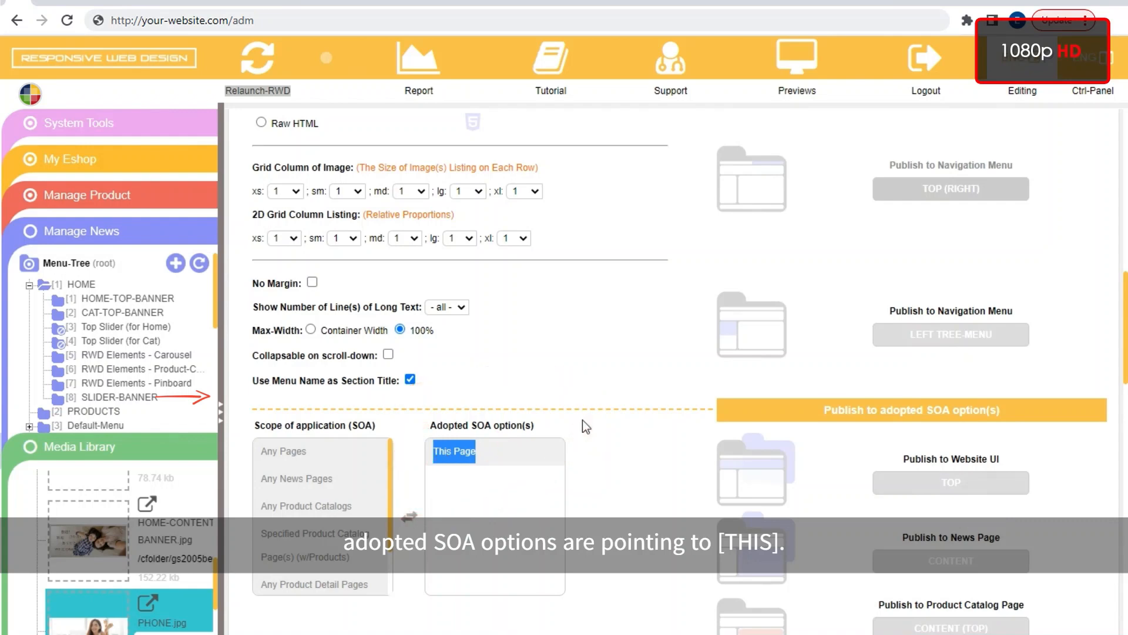
scroll(604, 428, up, 5)
scroll(605, 431, up, 4)
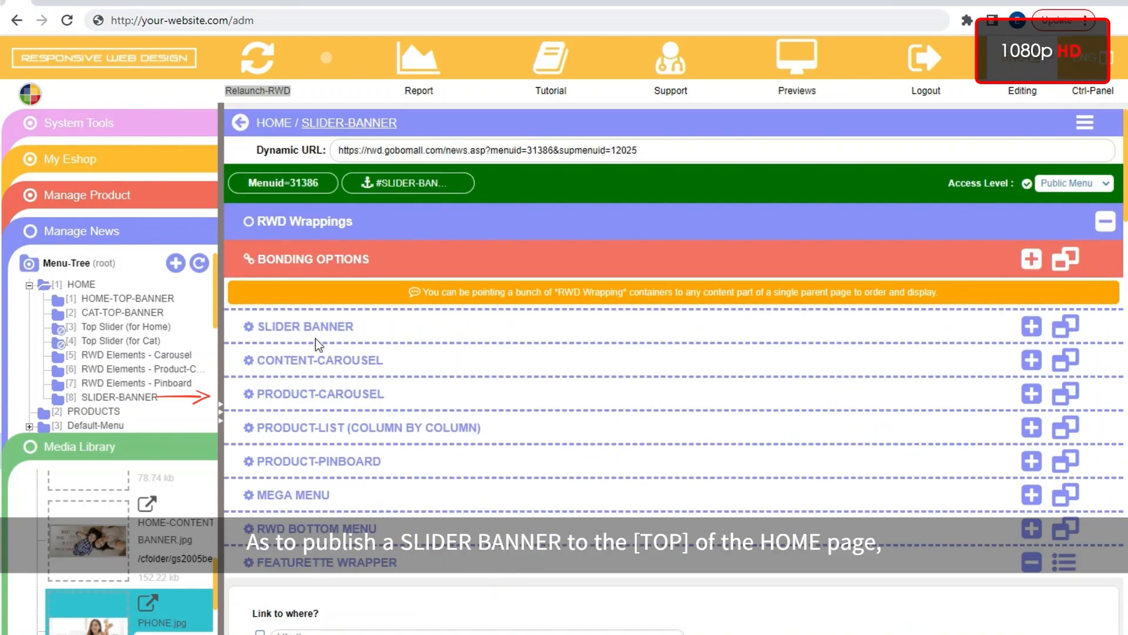
Expand the Slider Banner wrapping and publish it to the top of the Website UI with Parent Page as adopted SOA option.
drag(254, 329, 354, 327)
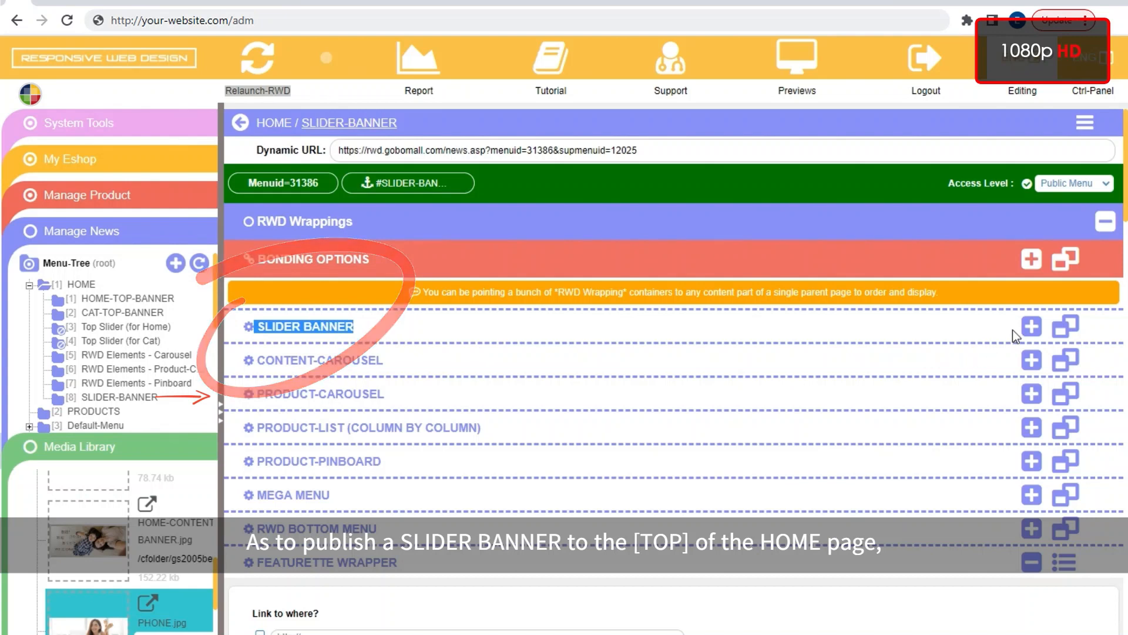
click(1032, 327)
scroll(965, 338, down, 6)
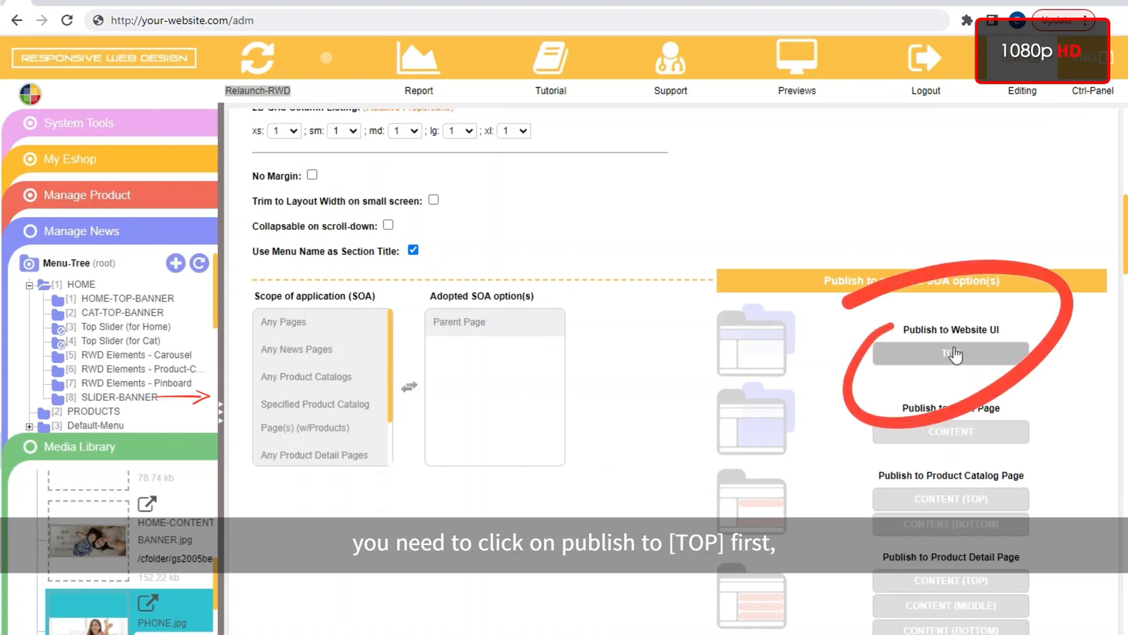
click(886, 355)
scroll(868, 343, down, 15)
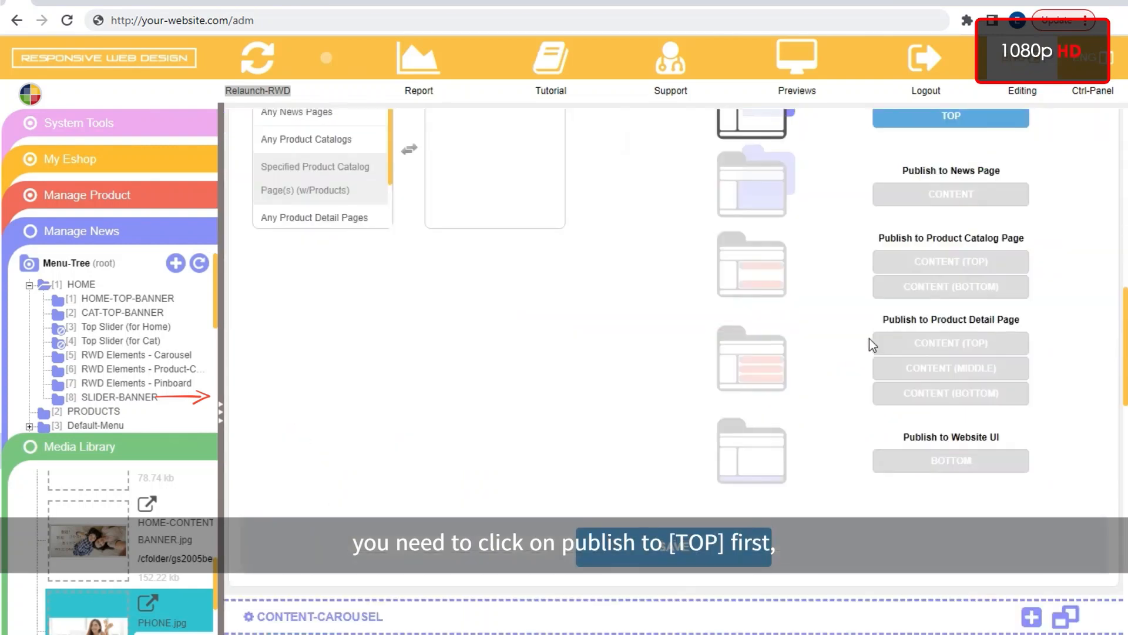
scroll(630, 306, up, 2)
click(495, 321)
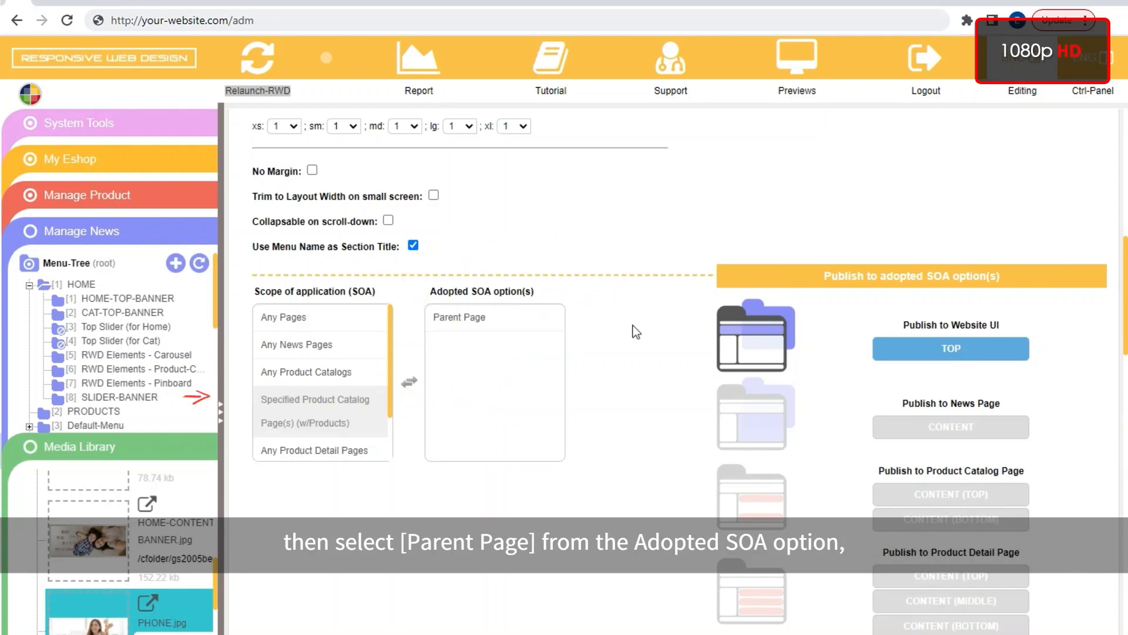
Check the slider's banner width and height values and save the Slider Banner settings.
scroll(636, 332, up, 8)
double_click(364, 323)
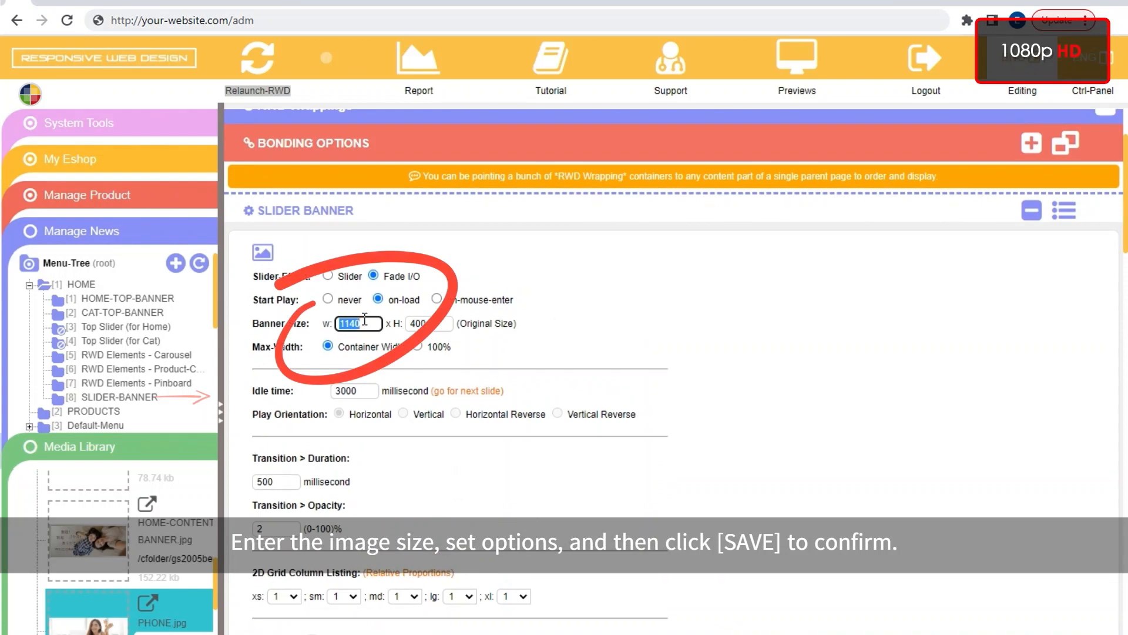
double_click(447, 321)
click(546, 316)
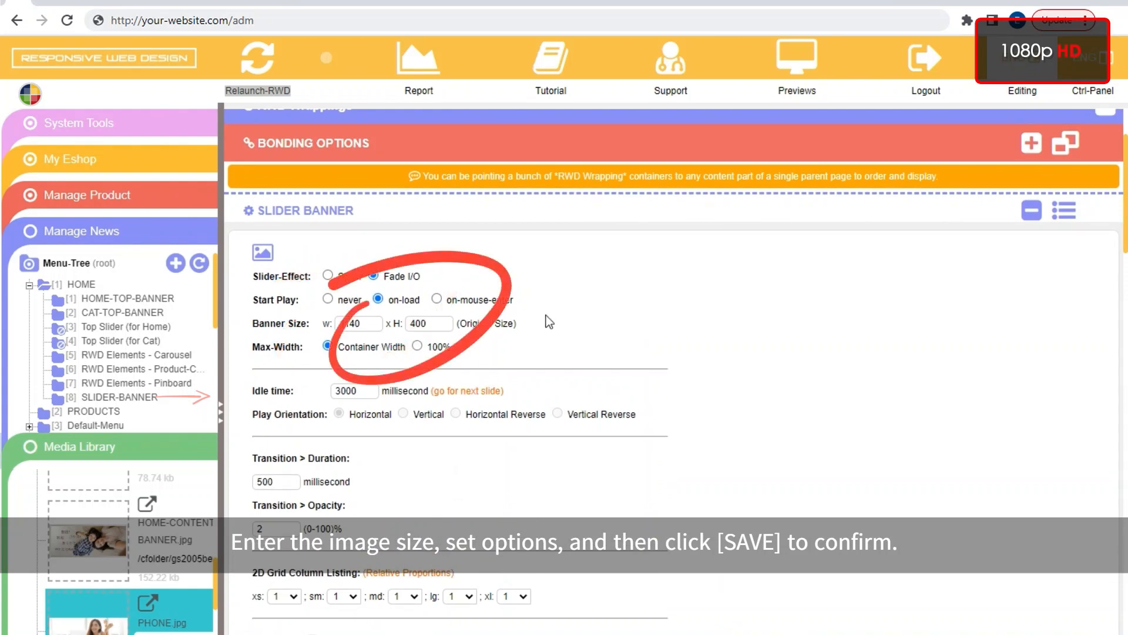
scroll(485, 418, down, 12)
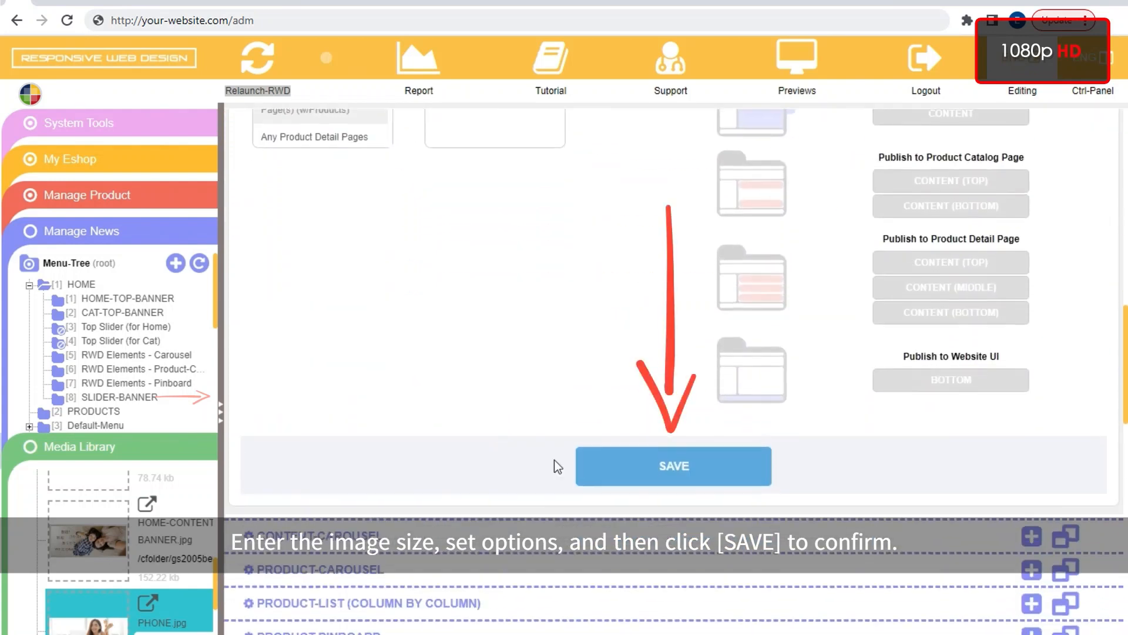
click(594, 466)
Review the saved Slider Banner settings, the SLIDER-BANNER menu title and the default news item's fields.
scroll(518, 404, down, 12)
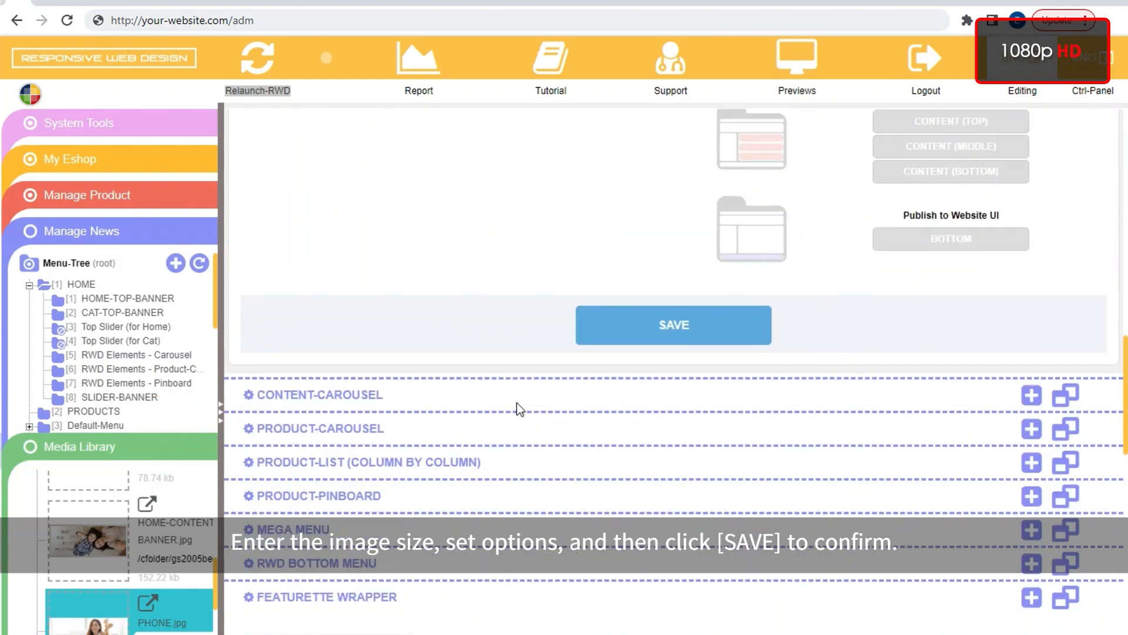
scroll(506, 355, up, 10)
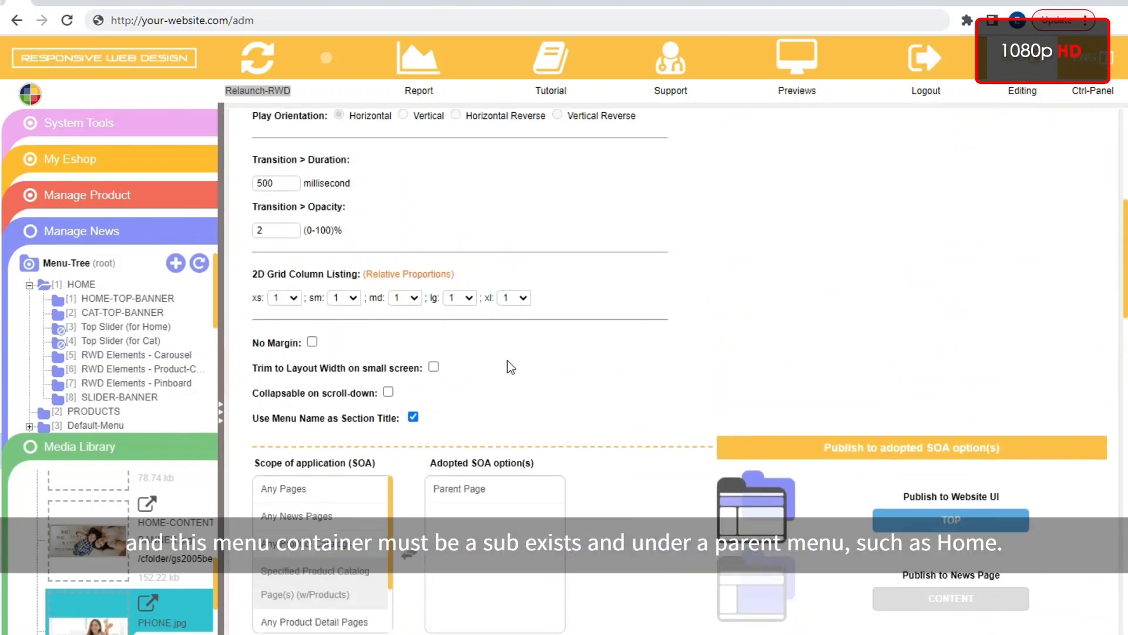
scroll(509, 371, down, 15)
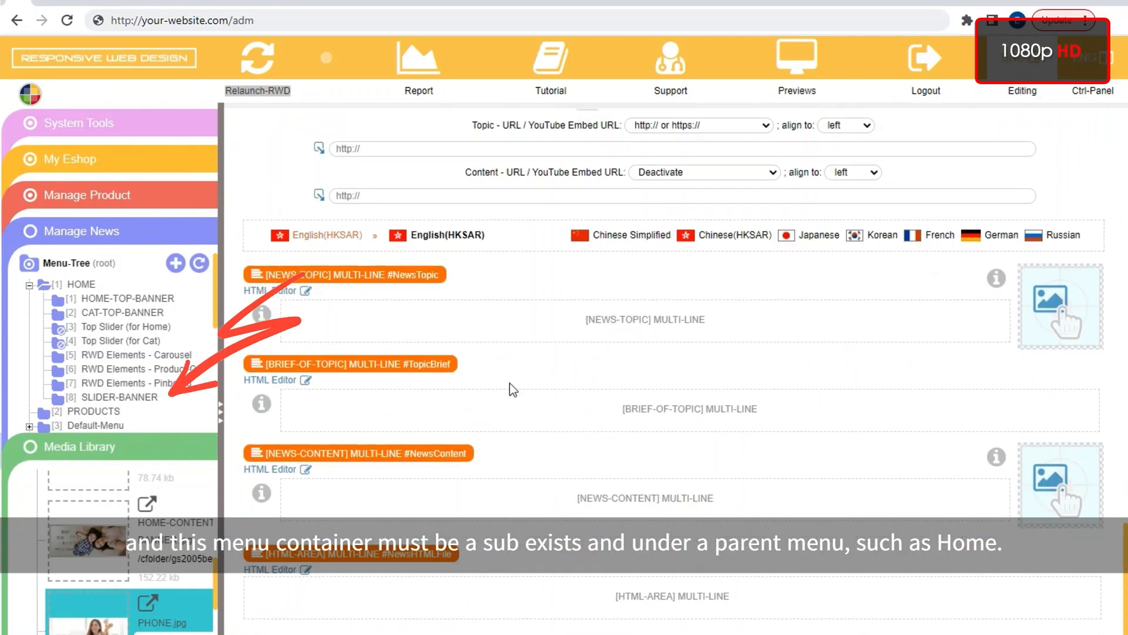
scroll(510, 387, up, 5)
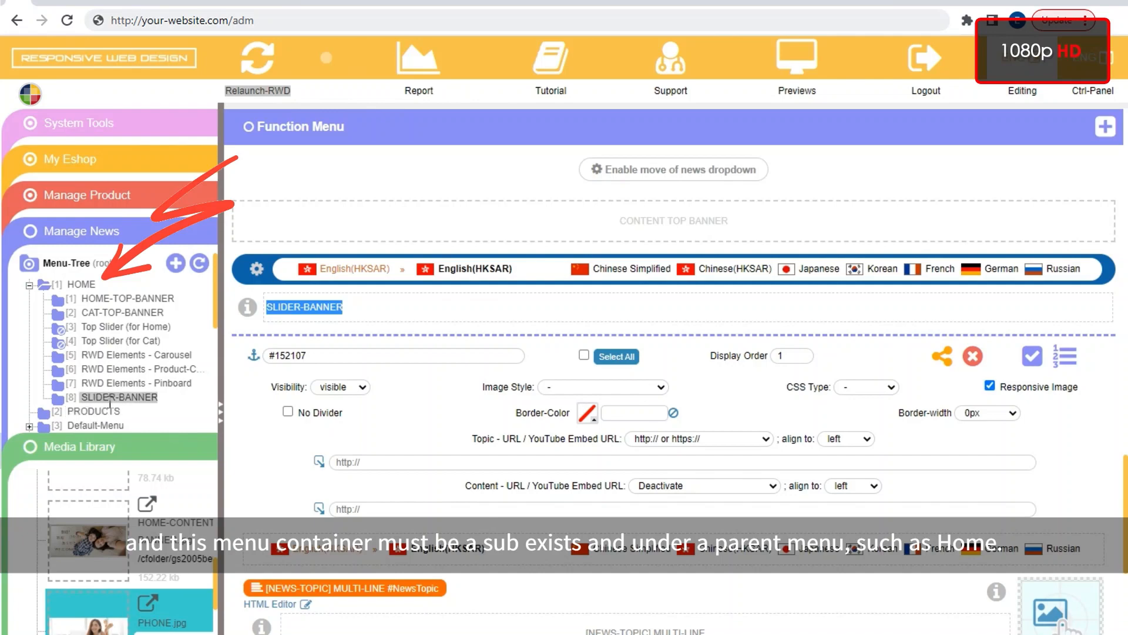
click(644, 317)
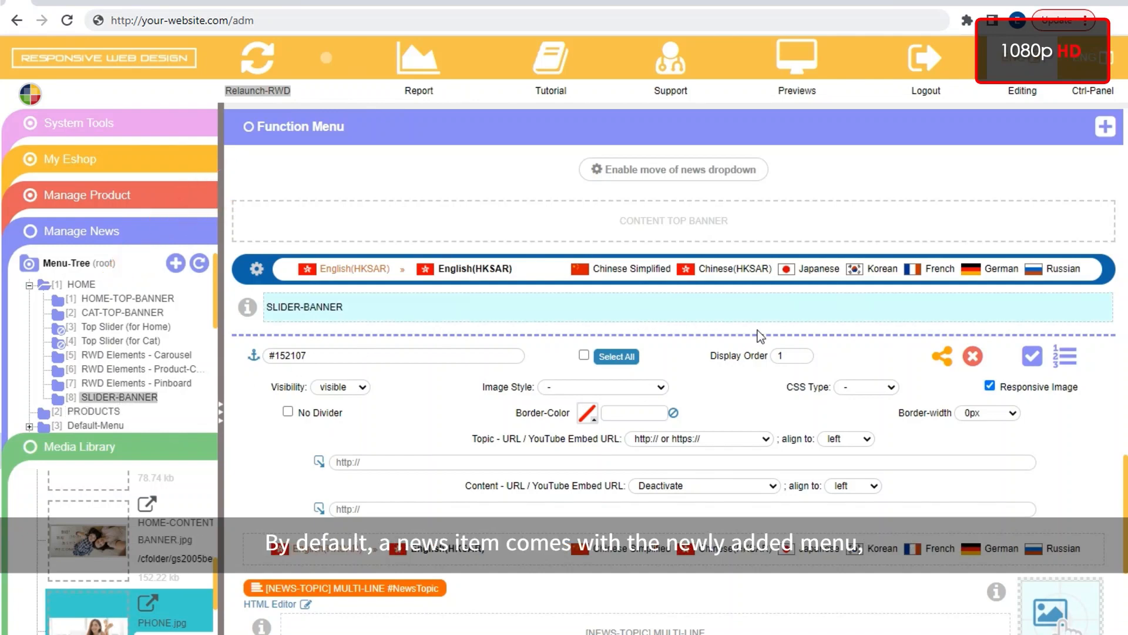
scroll(809, 332, down, 1)
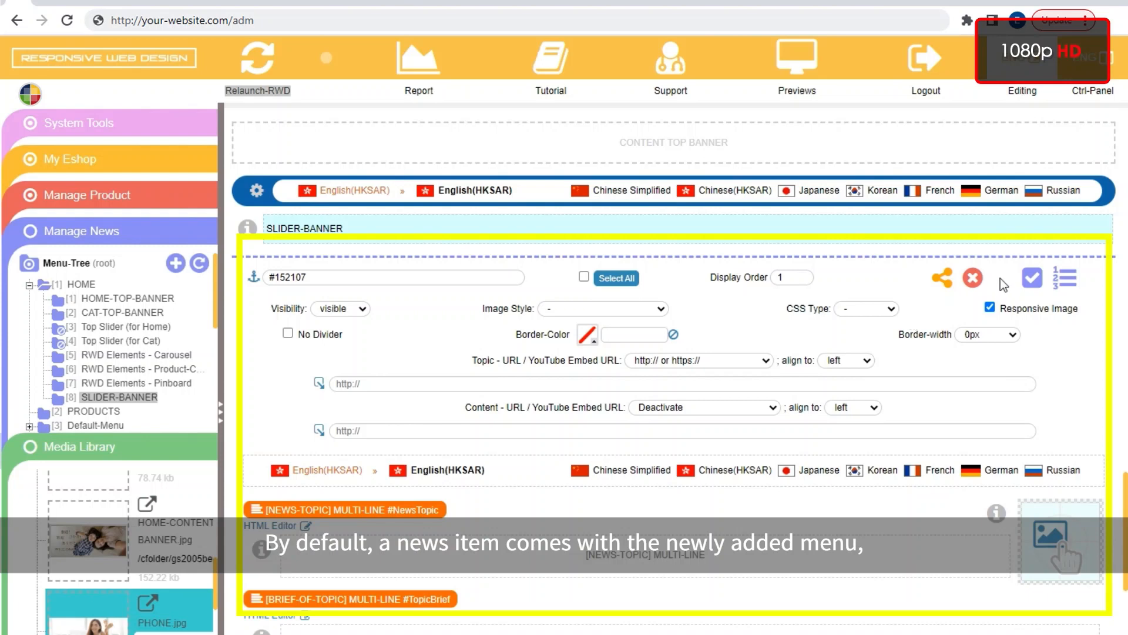
Assign PHONE.jpg as the news item's topic image and GIRL.jpg as its content image from the Media Library.
scroll(770, 380, down, 3)
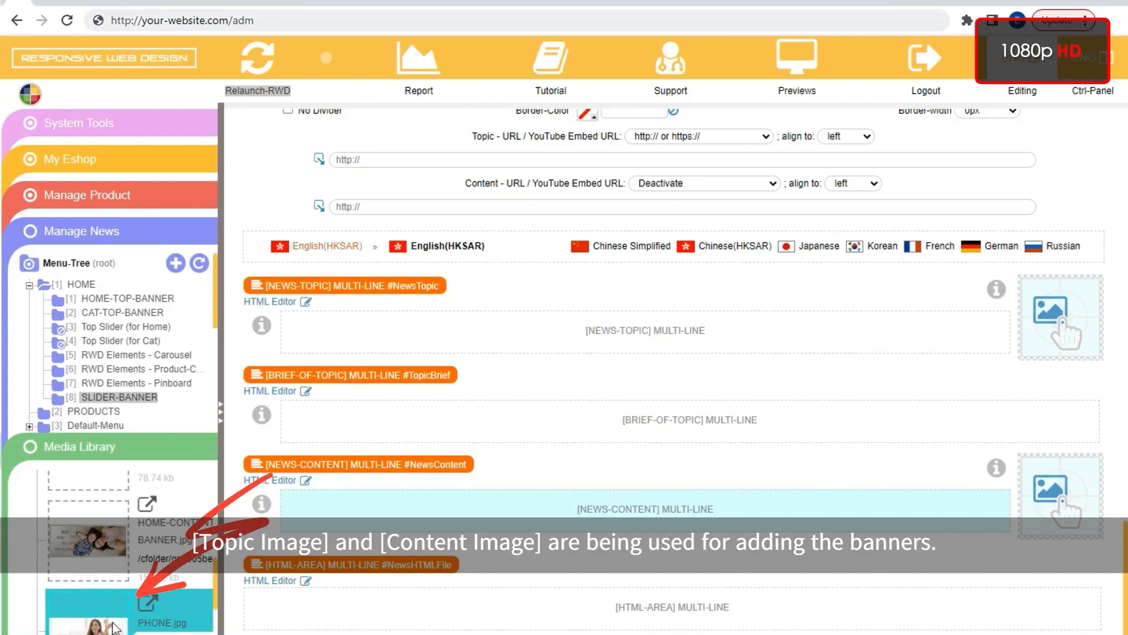
click(147, 602)
scroll(151, 541, up, 1)
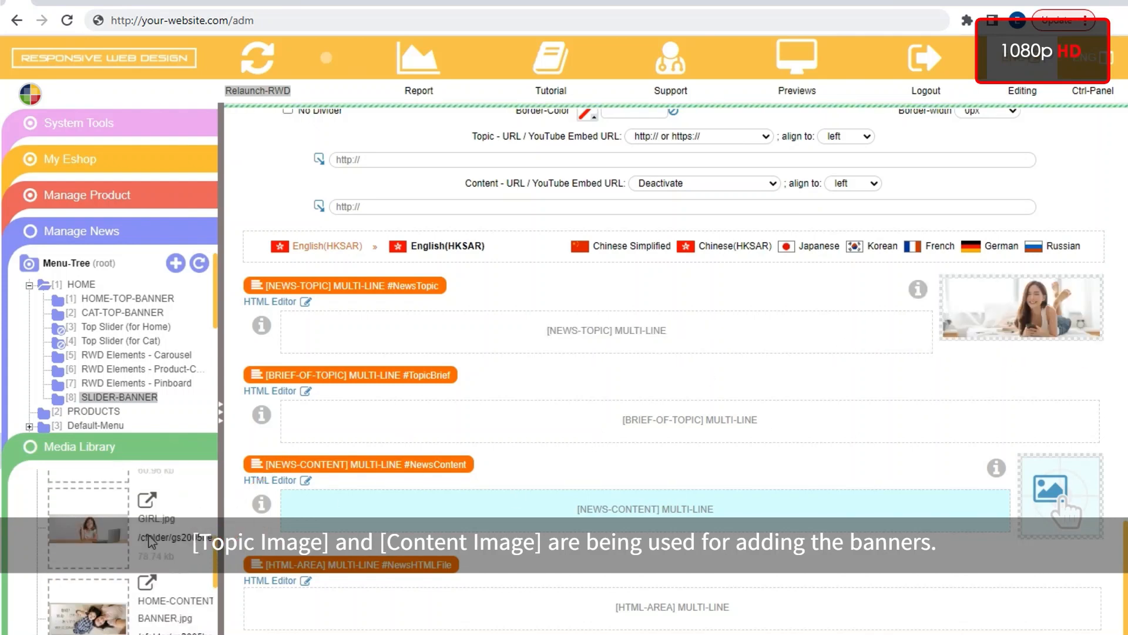
click(146, 500)
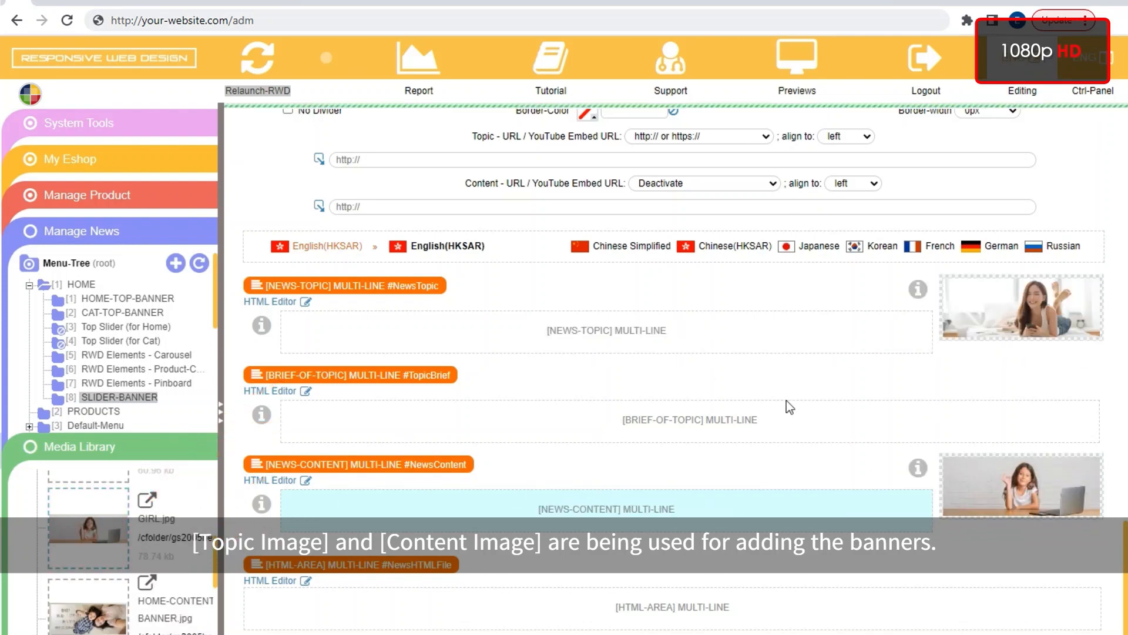
Open the HOME menu's dialog for adding news items and close it without saving.
scroll(786, 403, up, 6)
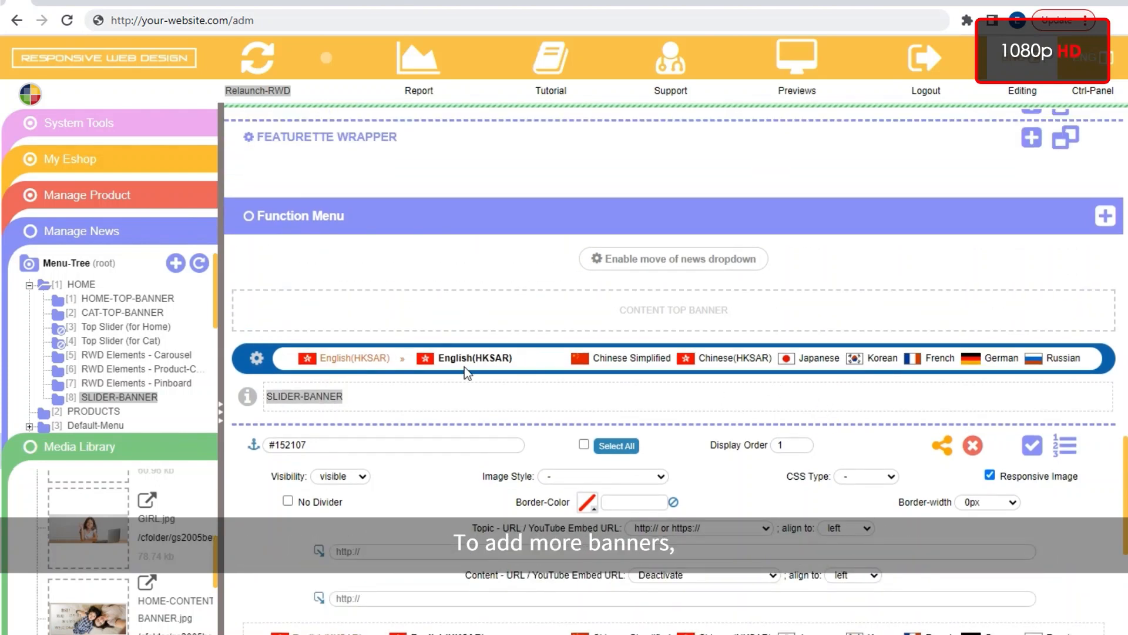
click(81, 284)
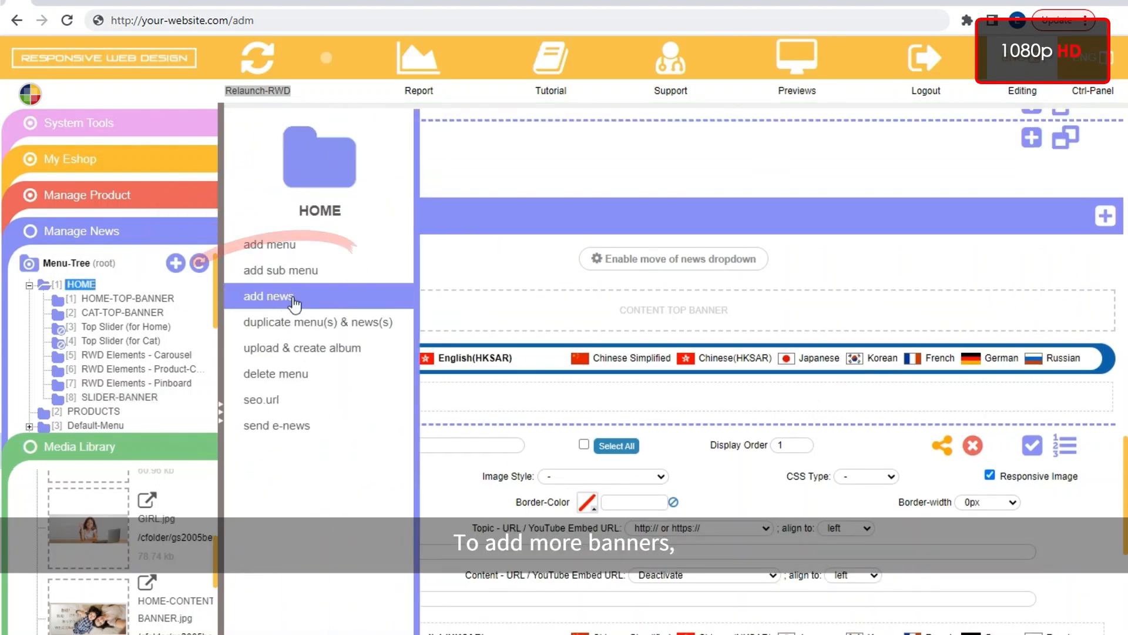
click(294, 301)
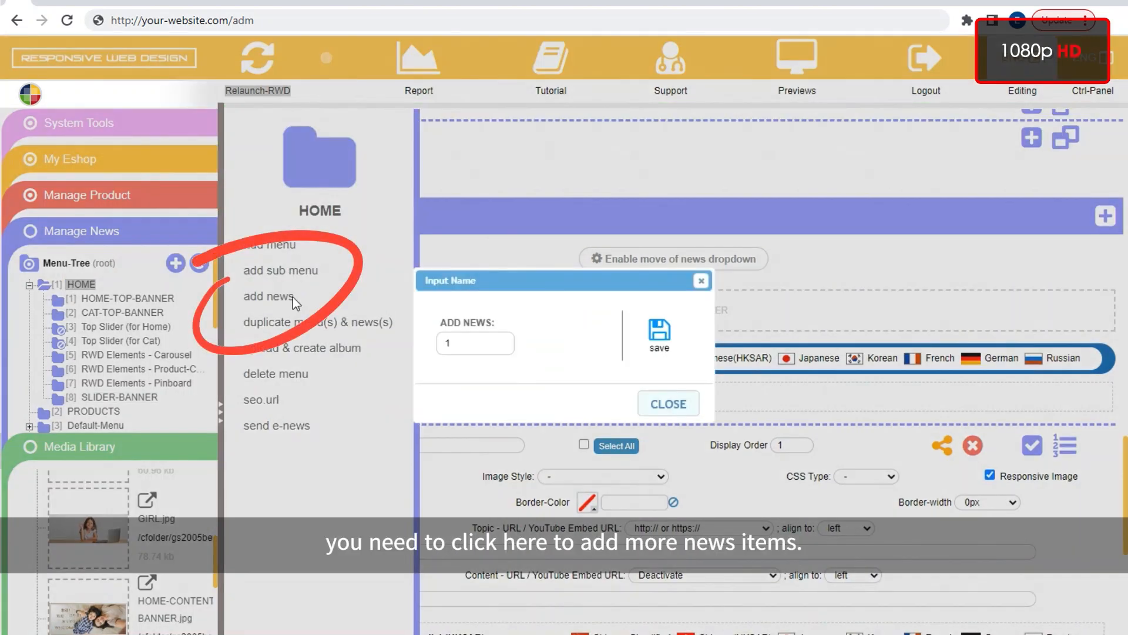
click(668, 404)
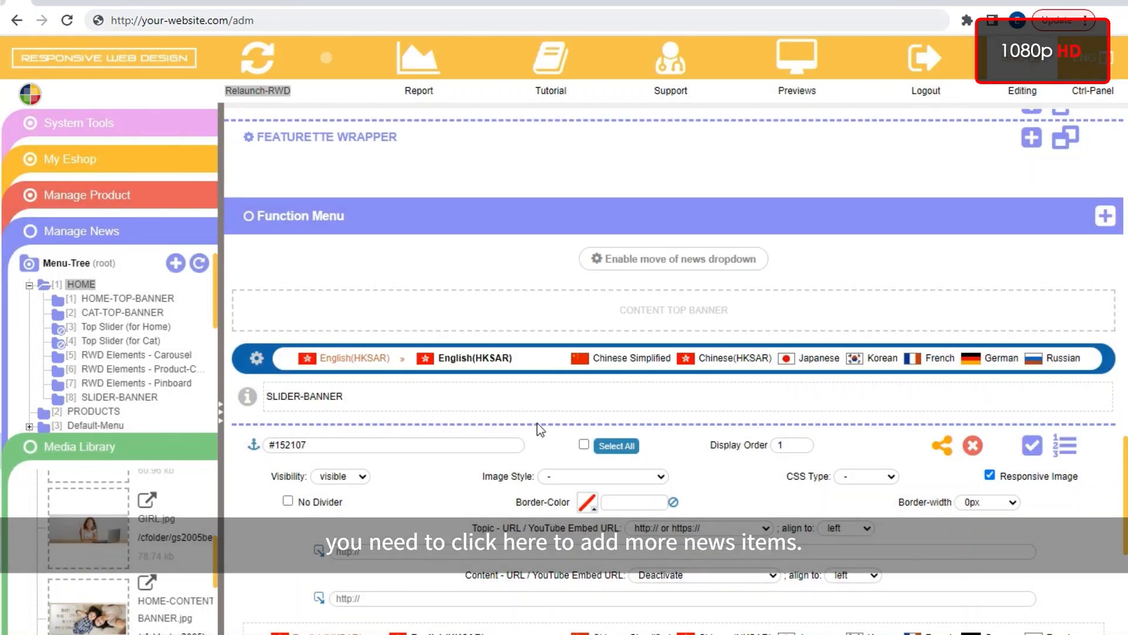
drag(537, 423, 318, 117)
drag(223, 90, 312, 100)
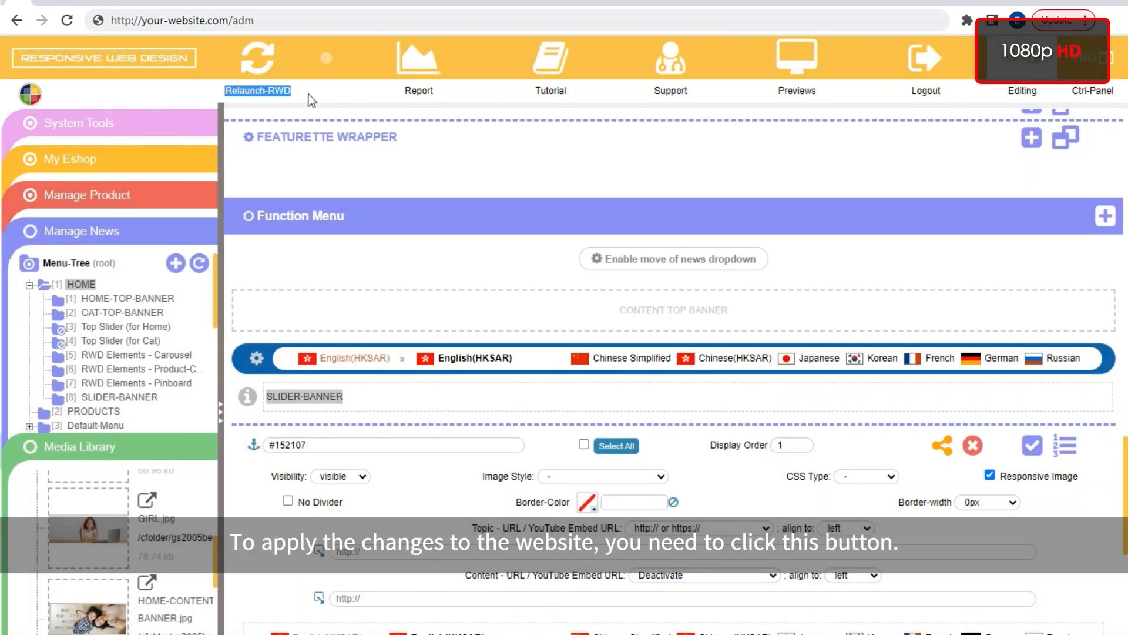
click(298, 89)
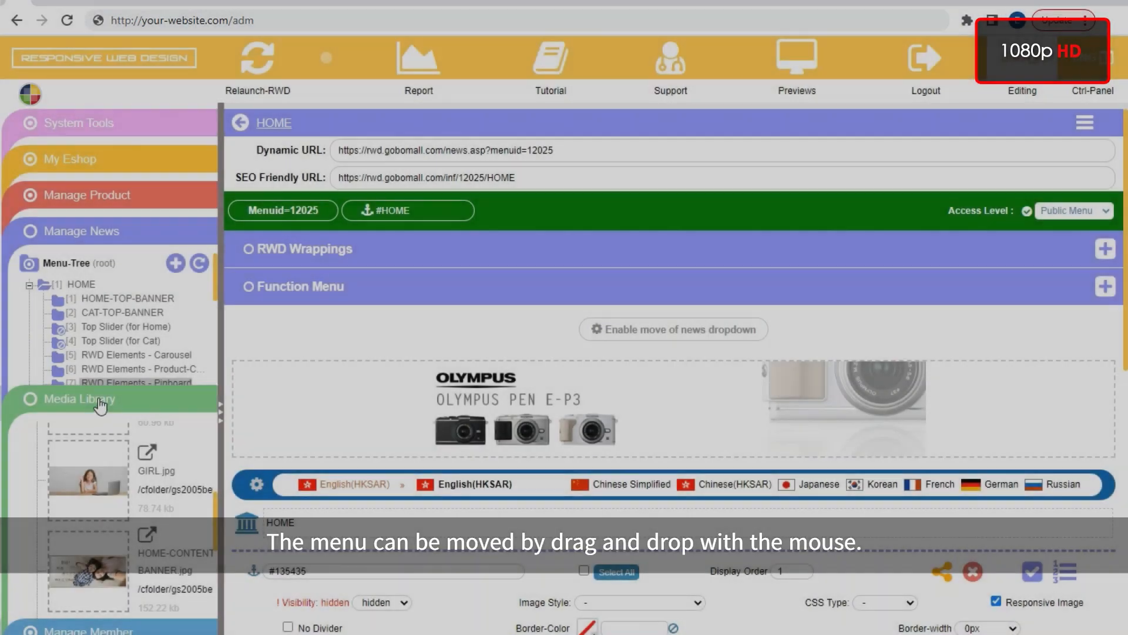
Collapse the Media Library and expand e-News, 2022 and MAY NEWS in the menu tree.
click(100, 399)
scroll(144, 414, down, 1)
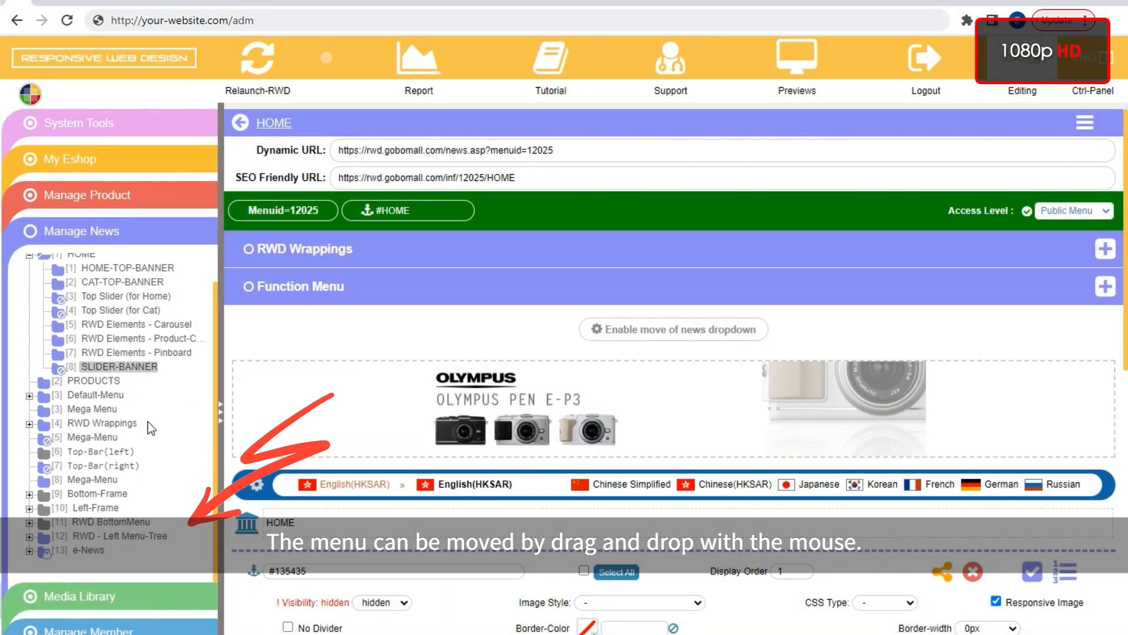
double_click(29, 556)
click(30, 553)
scroll(177, 492, down, 2)
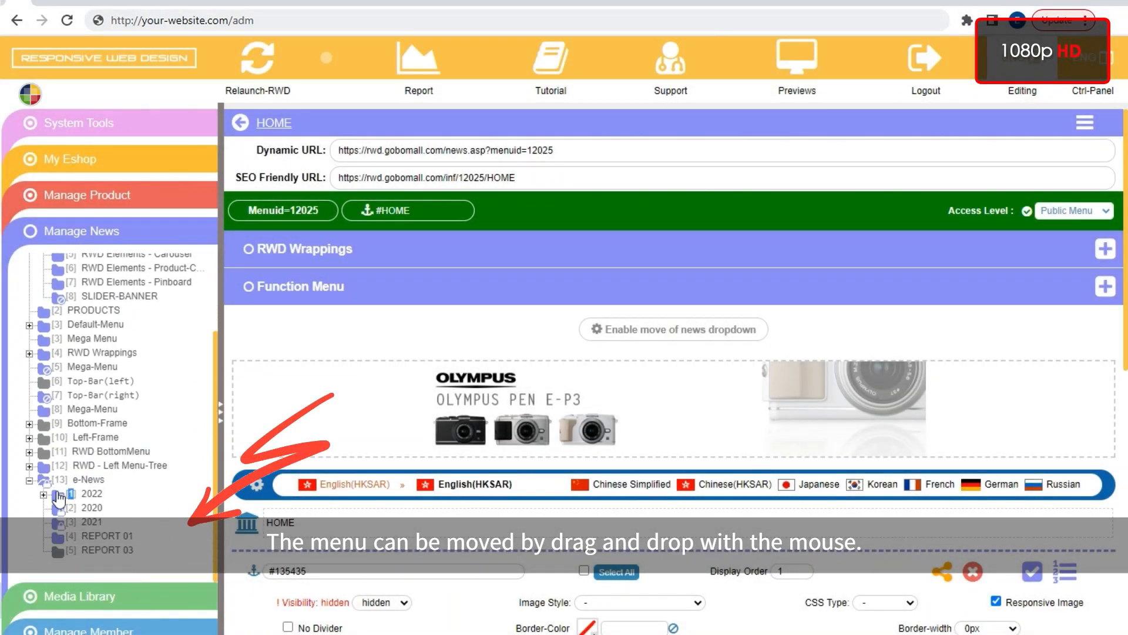
click(43, 495)
scroll(115, 472, down, 1)
double_click(70, 483)
scroll(167, 452, down, 1)
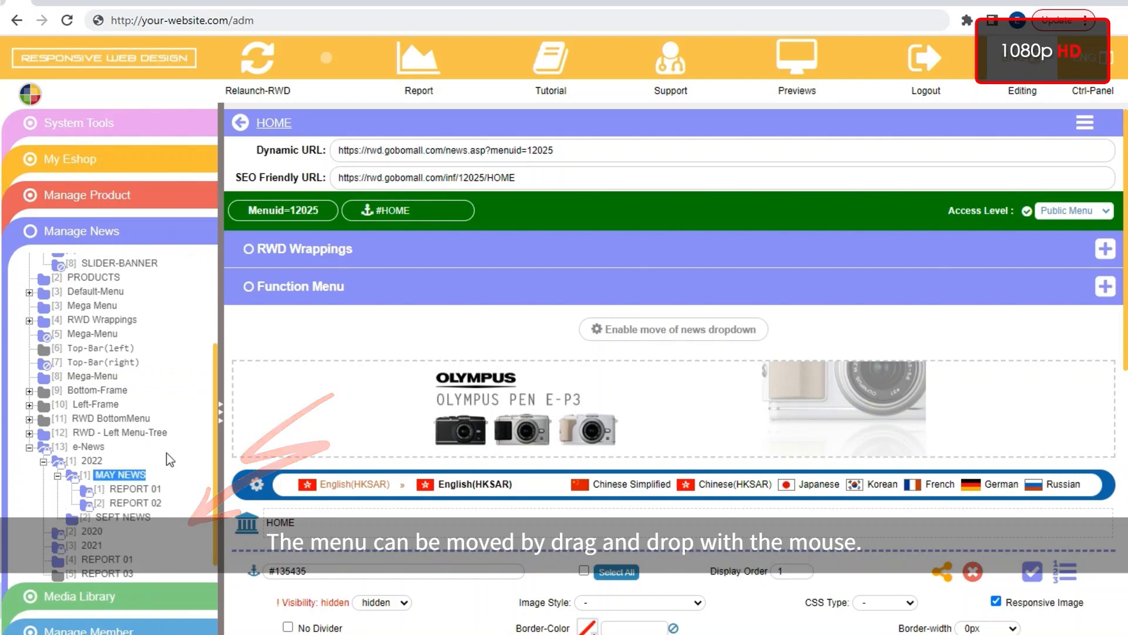
Move REPORT 03 from e-News into MAY NEWS and nest the e-News REPORT 01 under MAY NEWS' own REPORT 01.
double_click(128, 550)
drag(129, 550, 140, 457)
click(116, 550)
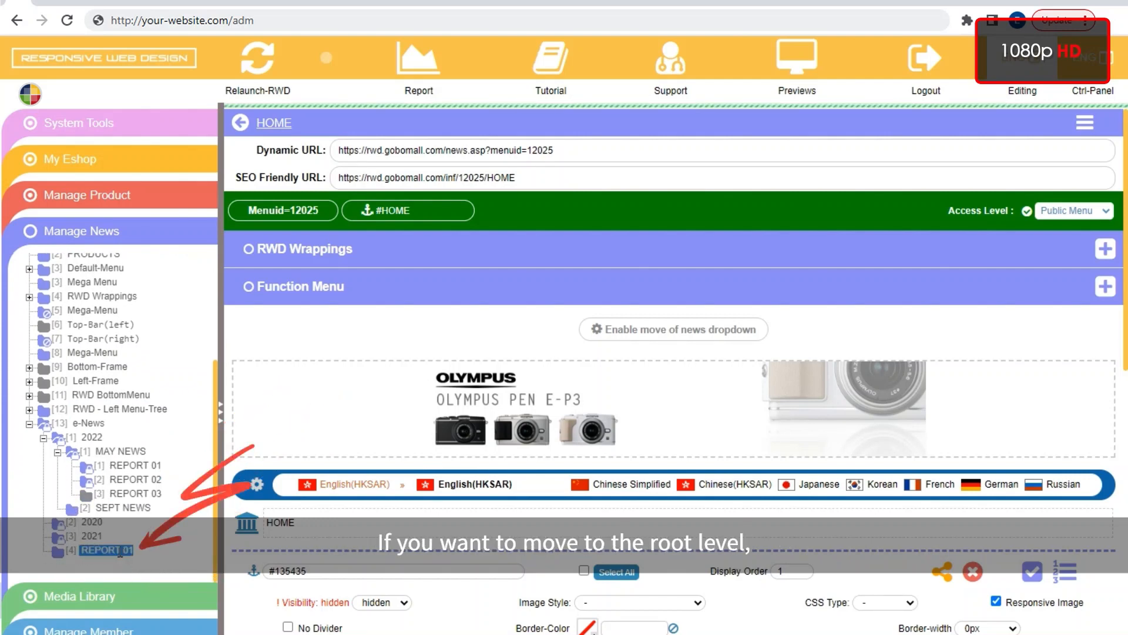
drag(120, 554, 137, 466)
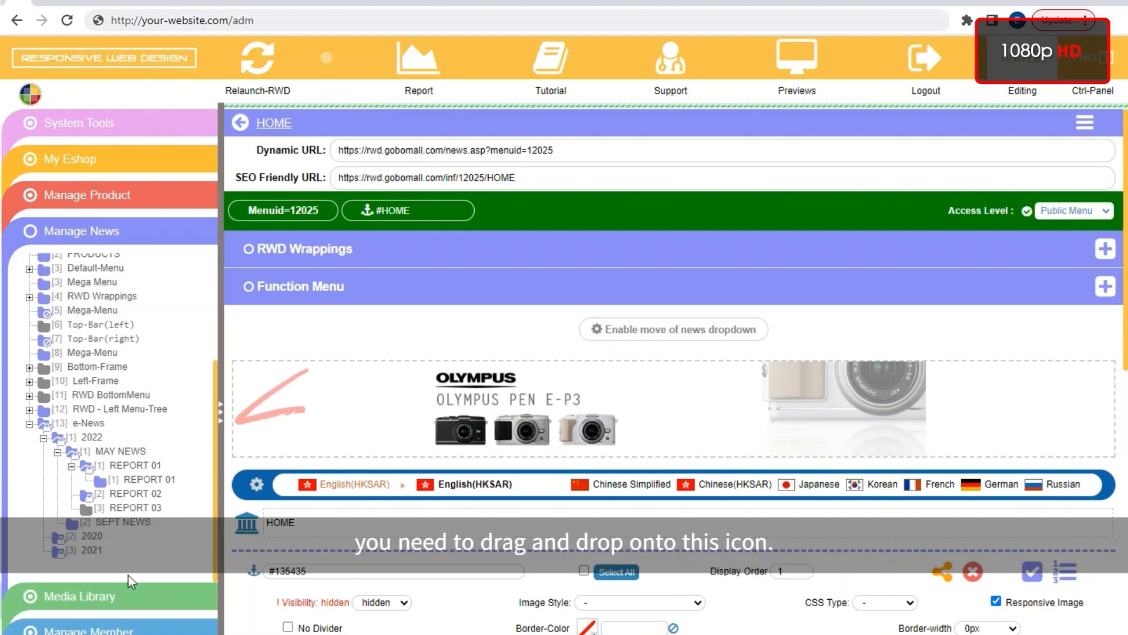
Move the nested REPORT 01 submenu out of MAY NEWS to the root level of the Menu-Tree.
click(150, 480)
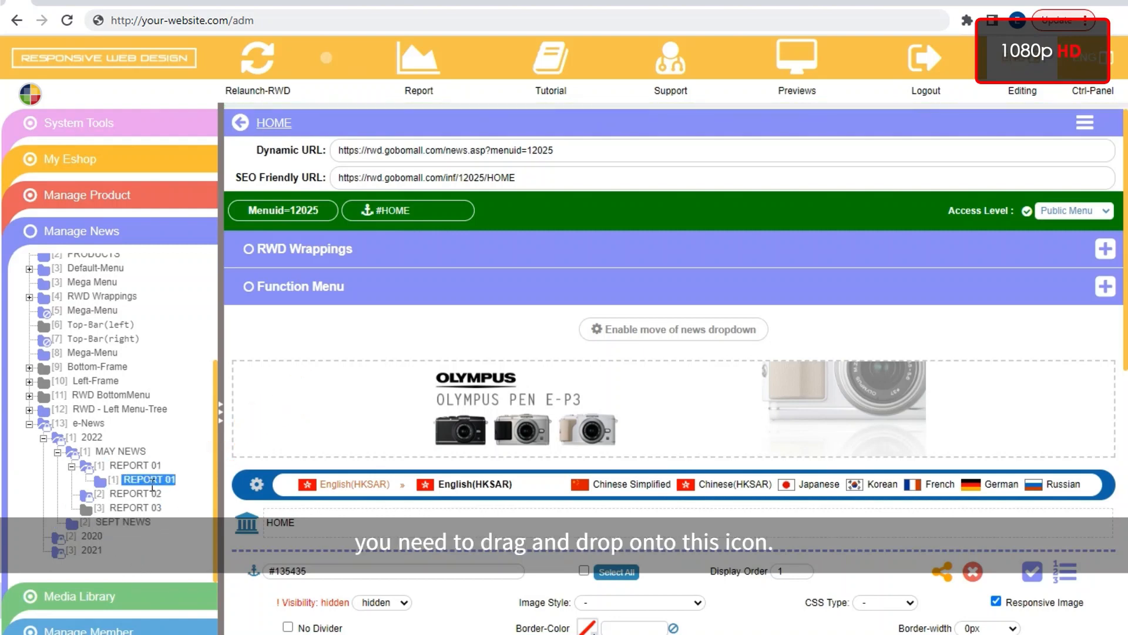
drag(151, 479, 170, 311)
drag(102, 245, 31, 262)
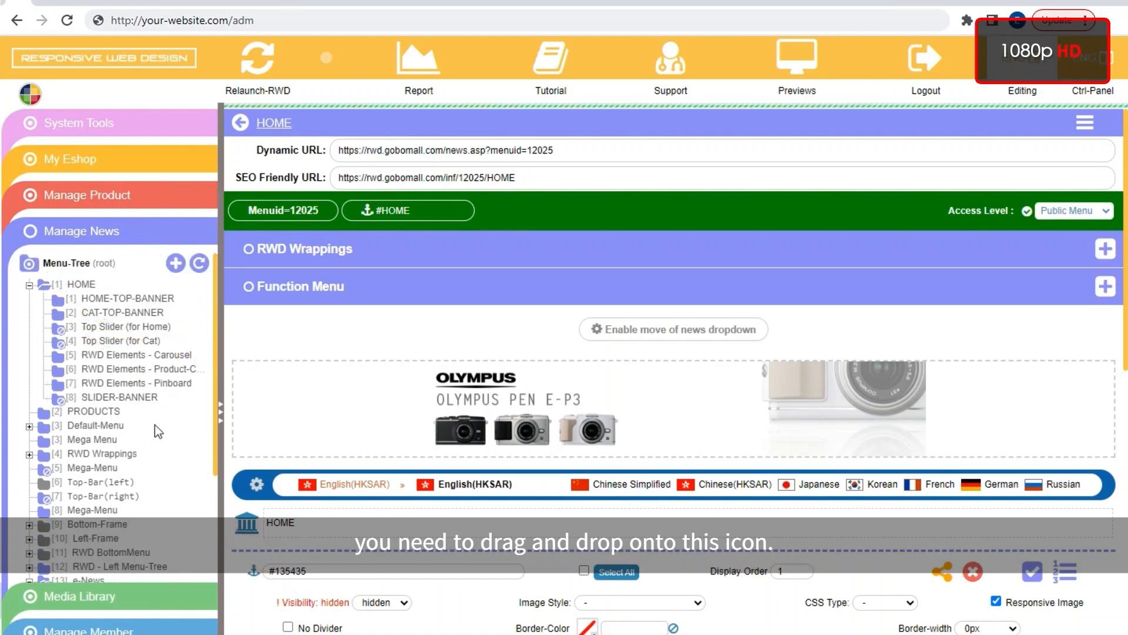
scroll(158, 425, down, 3)
drag(125, 551, 70, 552)
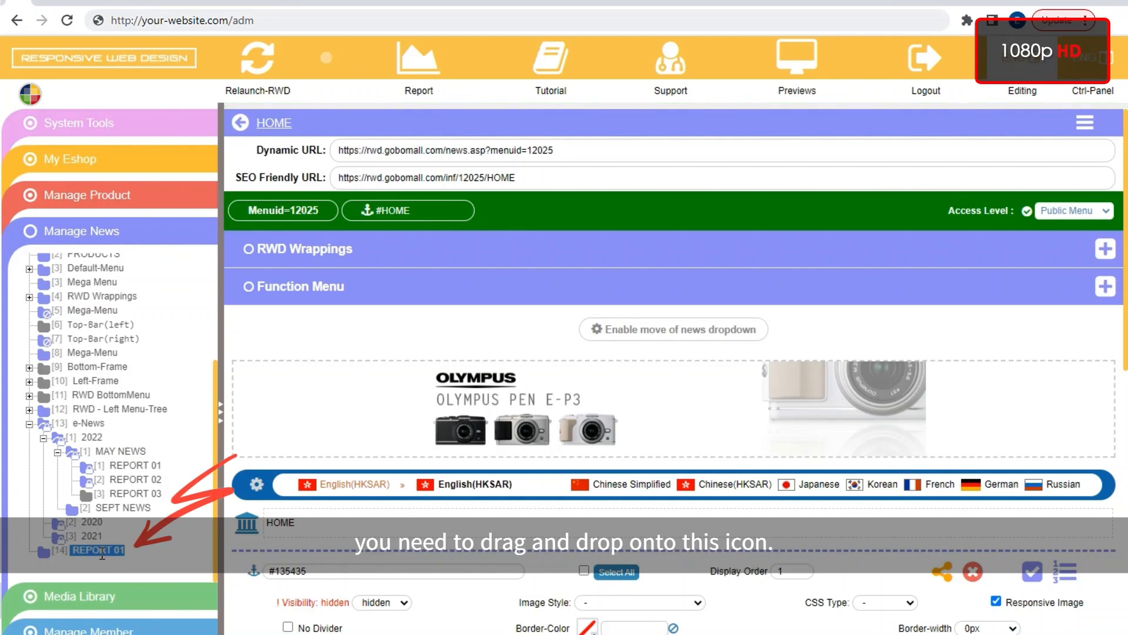
Set the order number of the 2020 submenu under e-News to 0 to place it ahead of 2022.
click(30, 423)
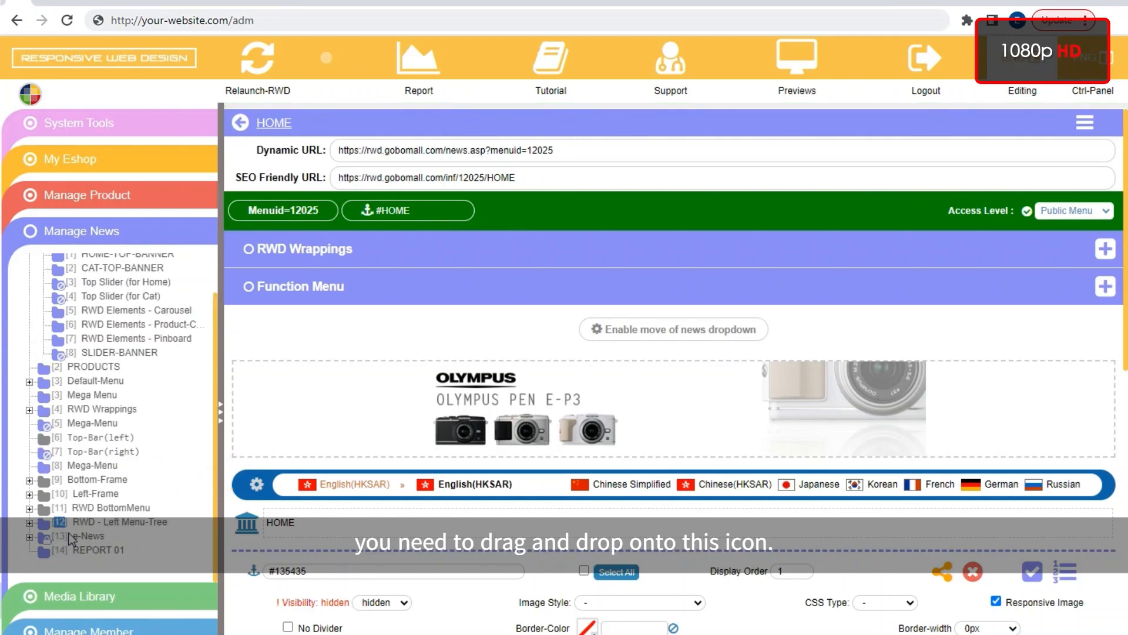
click(29, 537)
scroll(120, 504, down, 2)
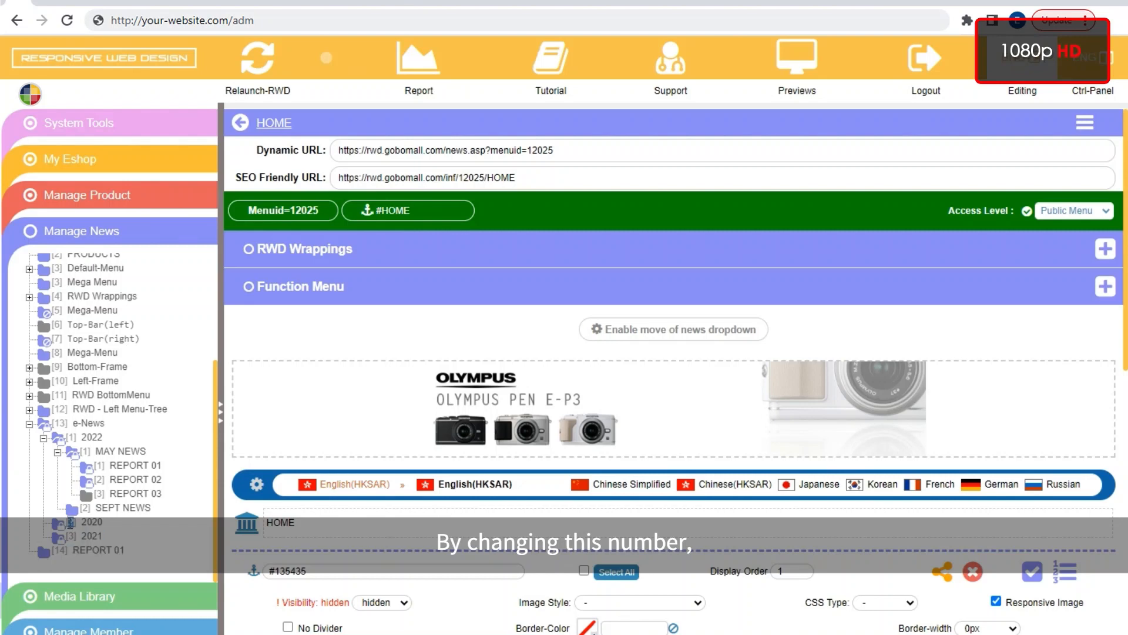
text(1)
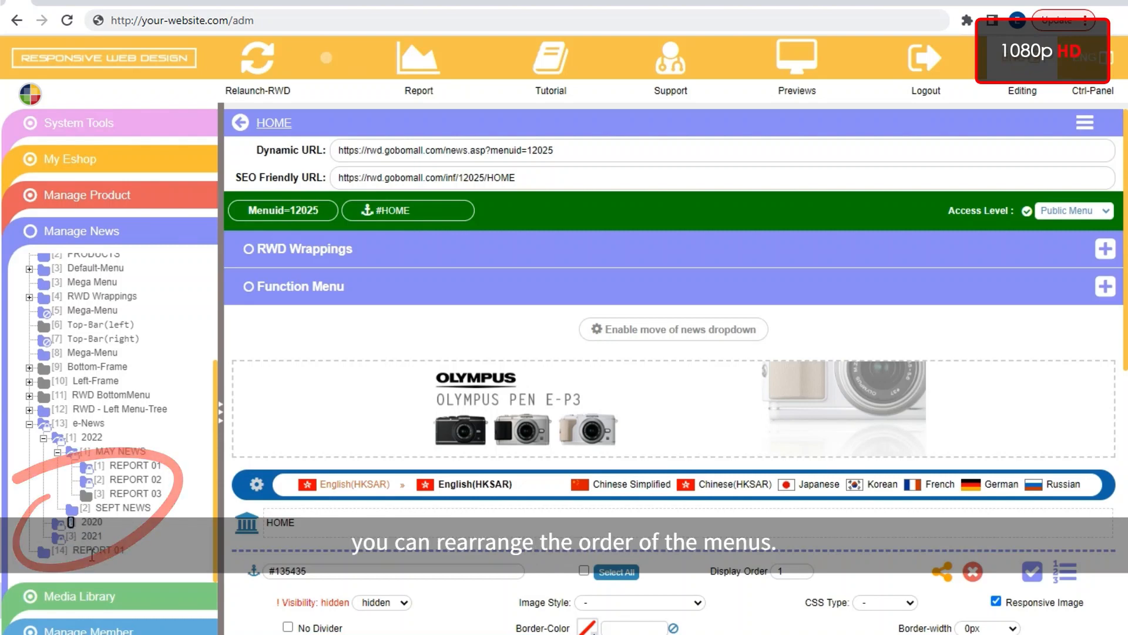
click(90, 573)
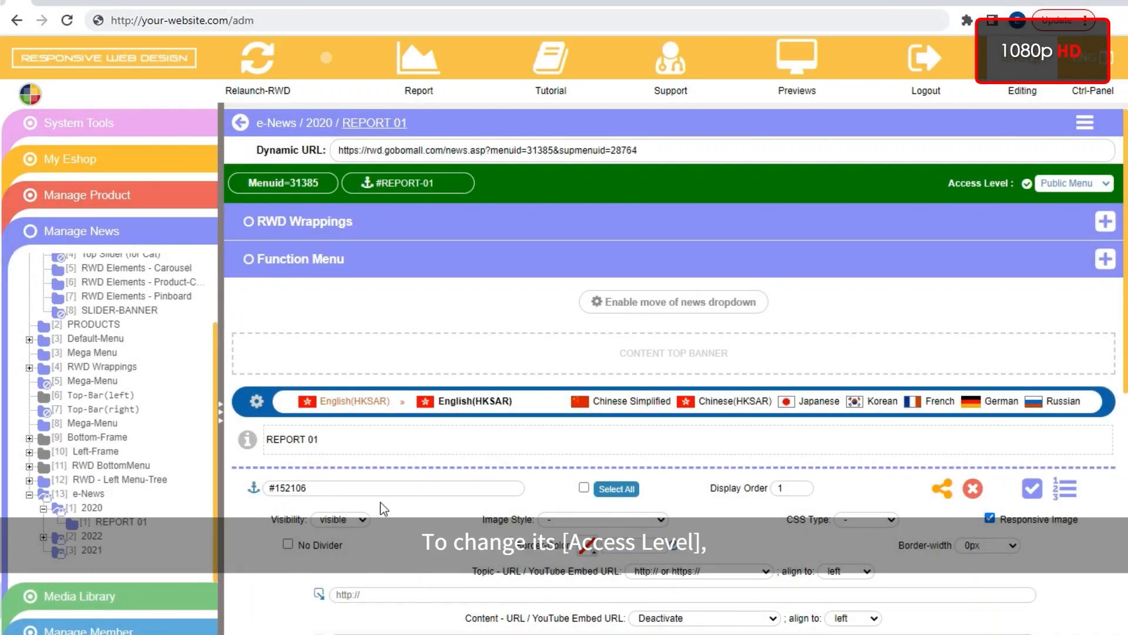
Set the access level of the REPORT 01 page under e-News 2020 to Private Menu.
click(1057, 186)
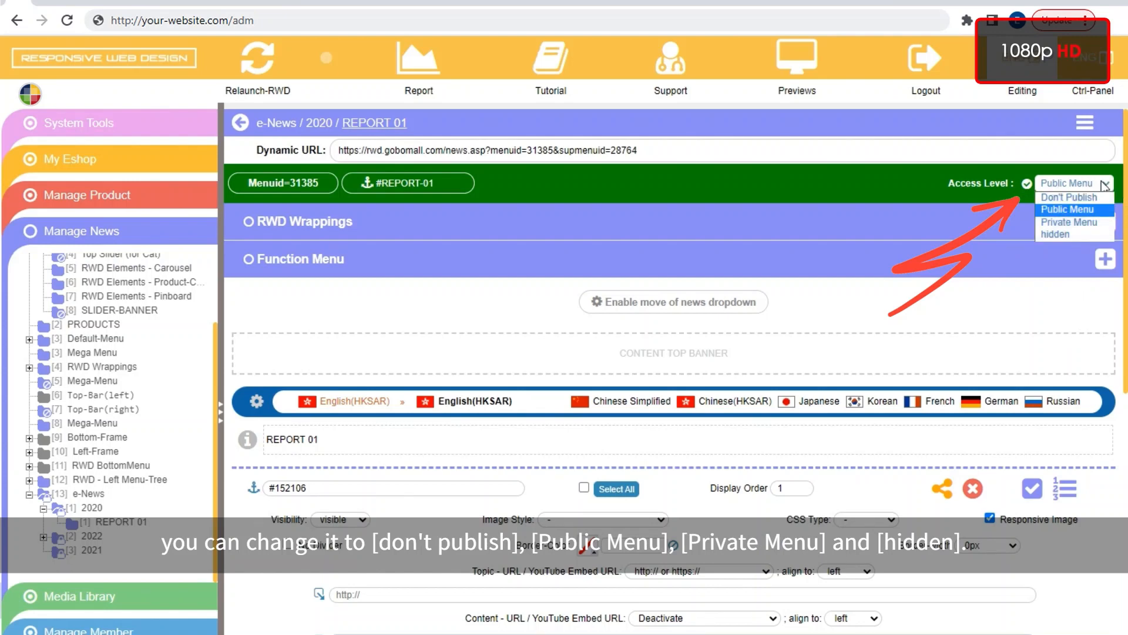
key(Down)
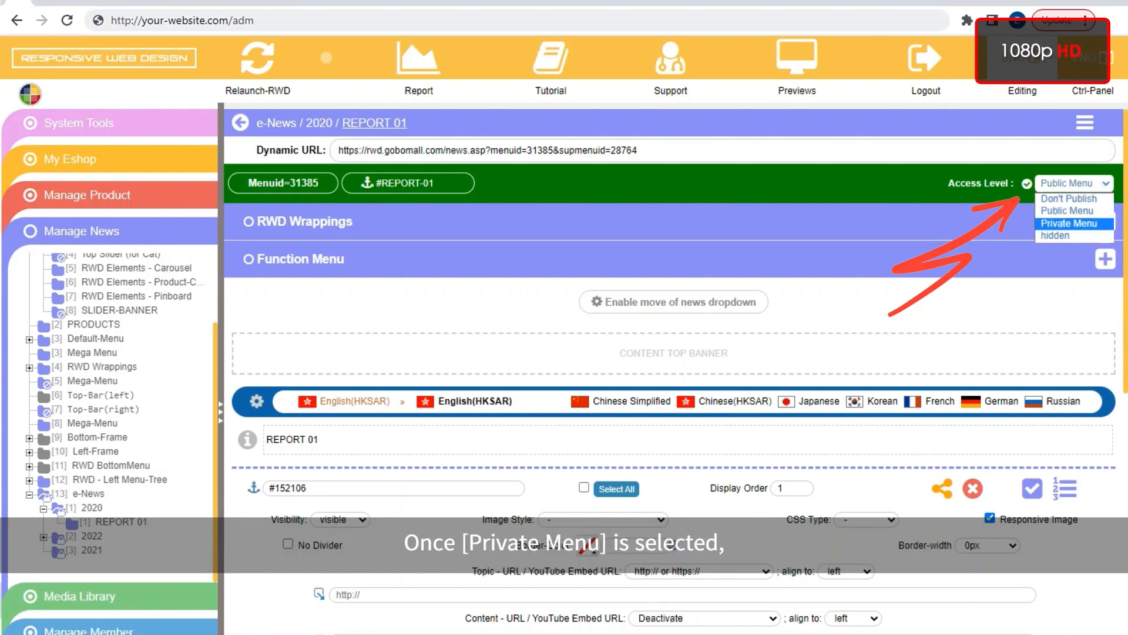
key(Return)
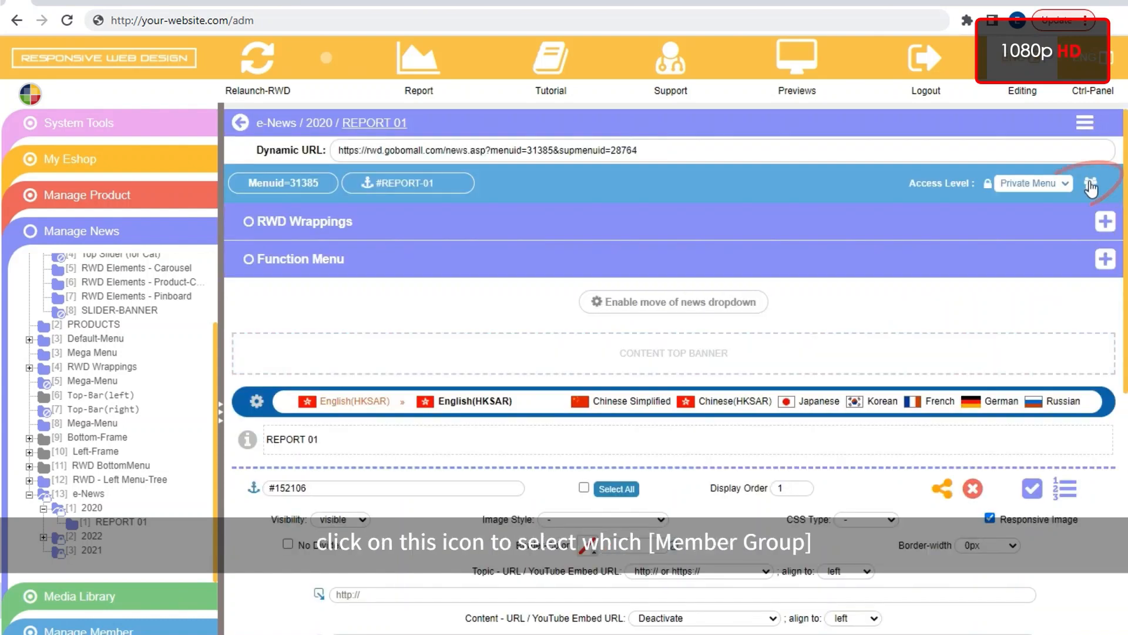
Grant the _TEST member group access to the private REPORT 01 page.
click(1091, 183)
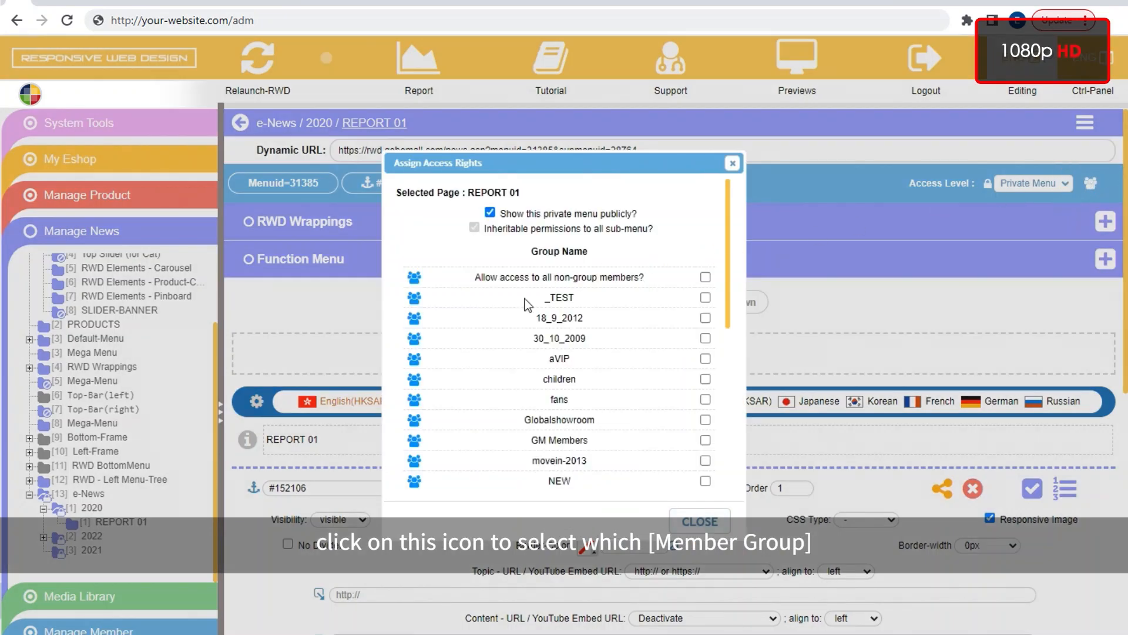
double_click(561, 304)
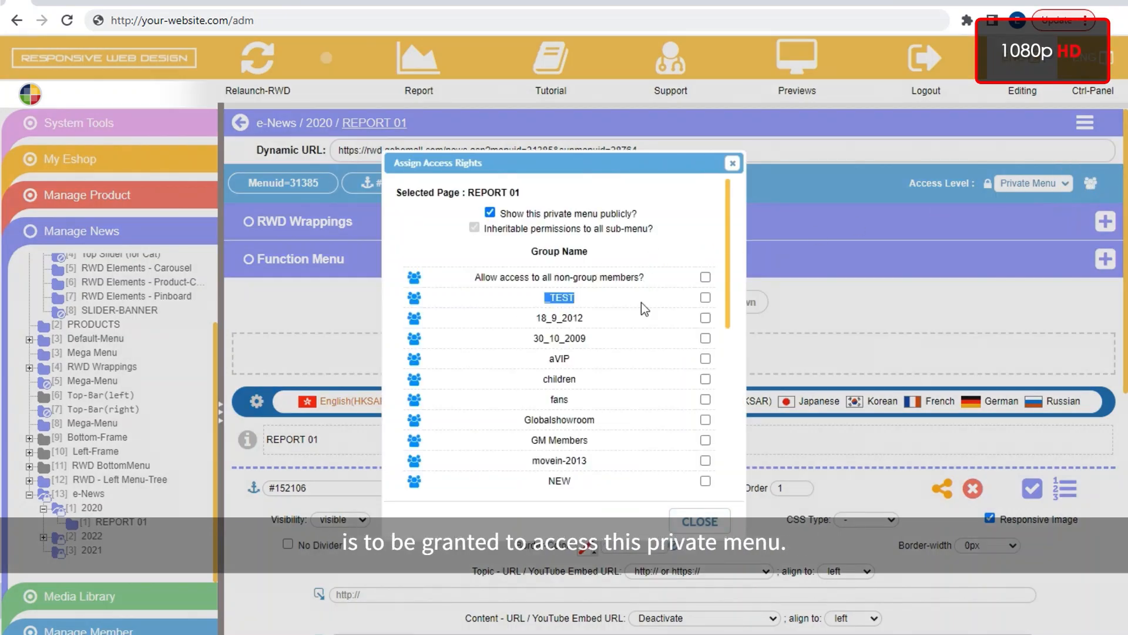
click(705, 298)
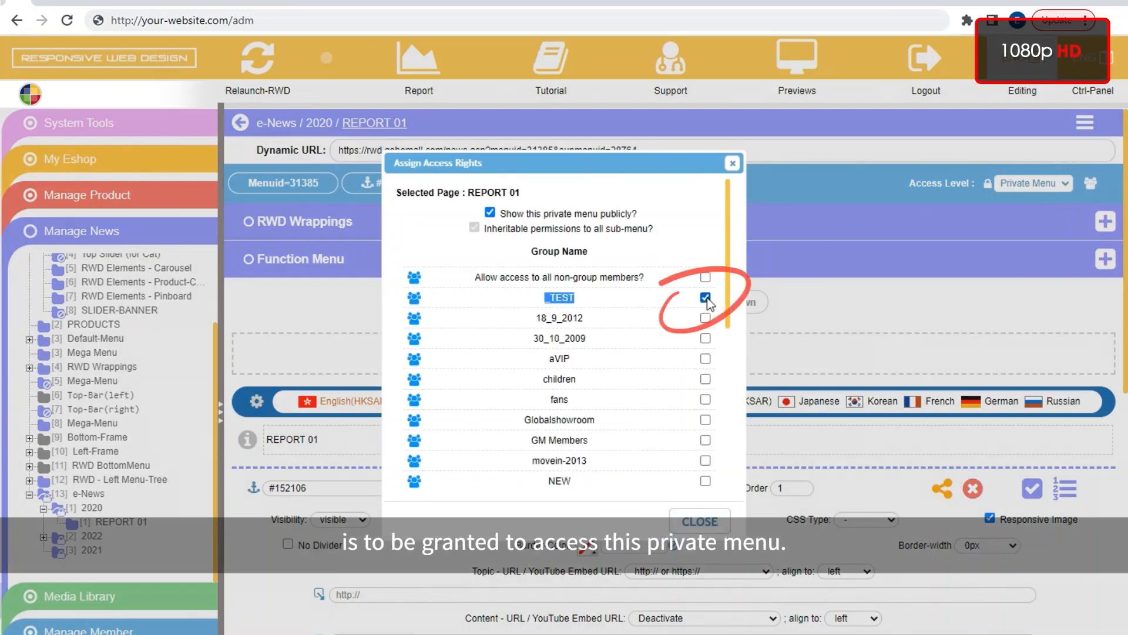
click(657, 298)
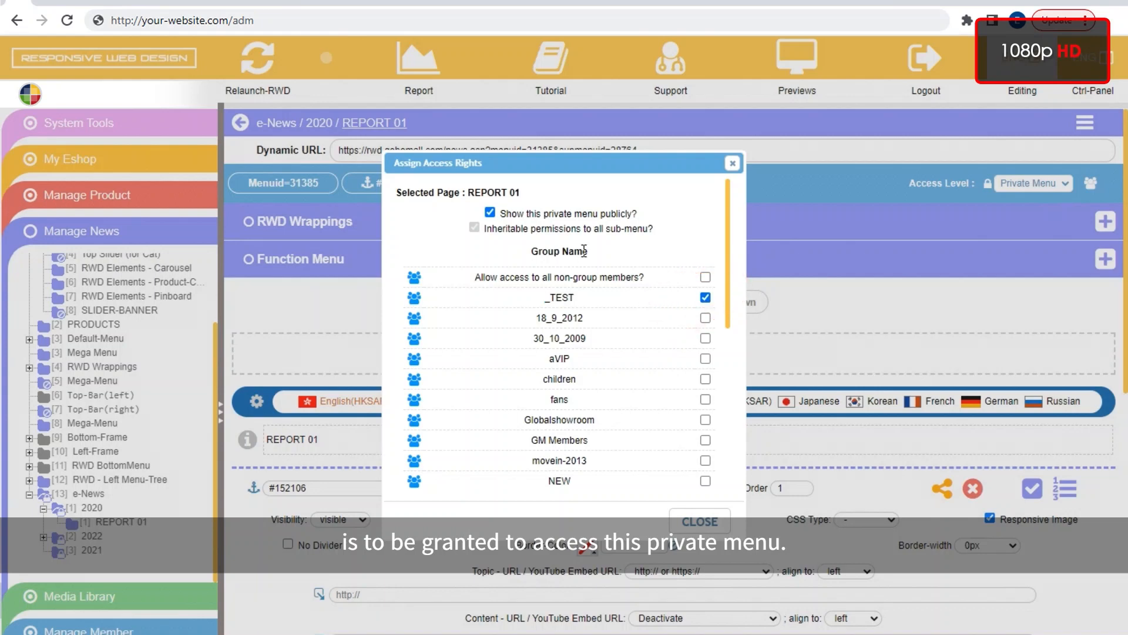
Allow all non-group members to access the private REPORT 01 page and close the access rights settings.
drag(501, 210, 665, 210)
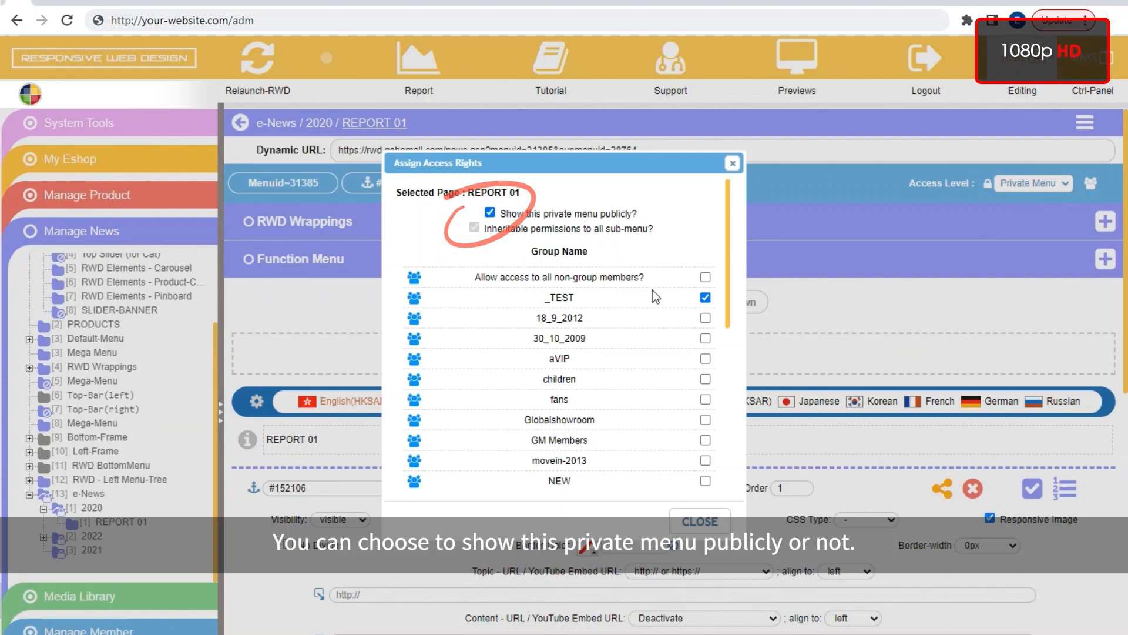
click(704, 279)
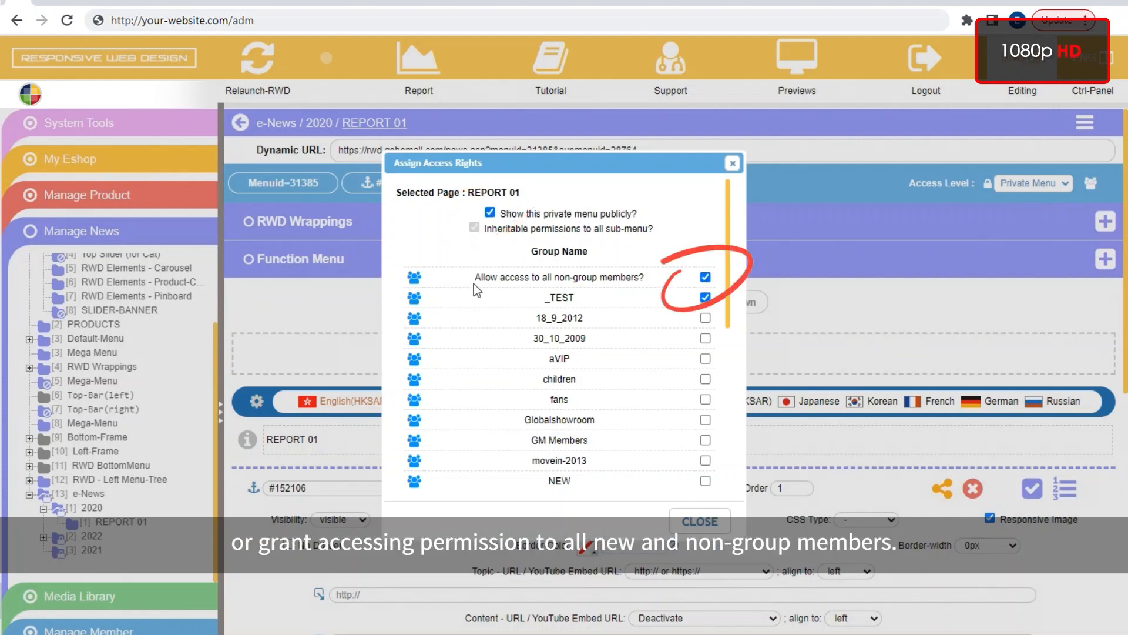
drag(474, 281, 652, 296)
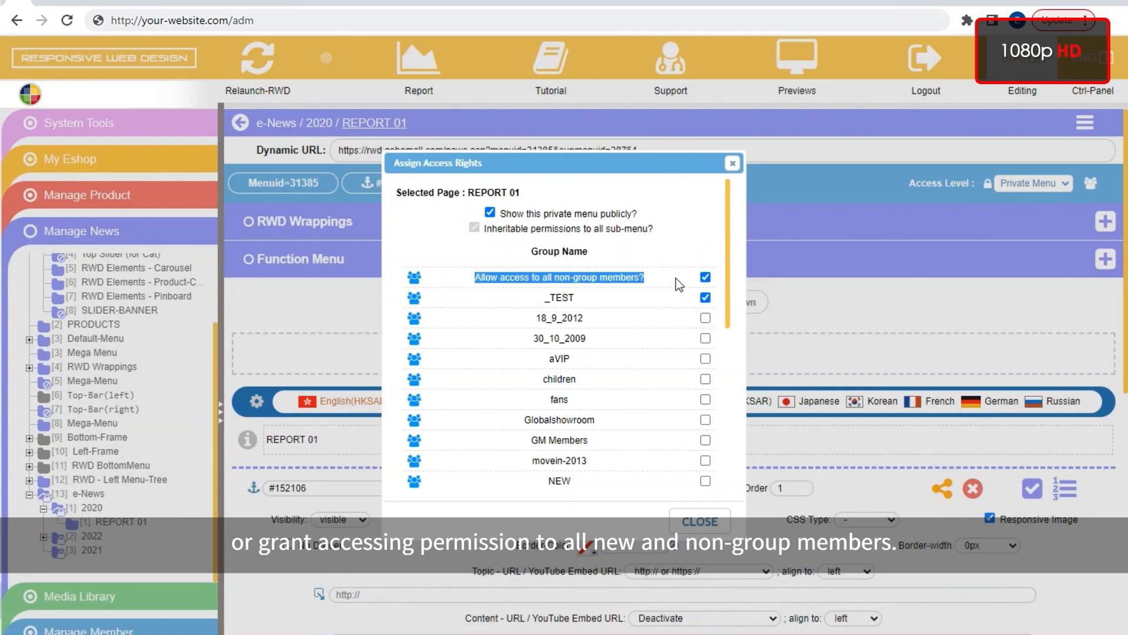
click(674, 280)
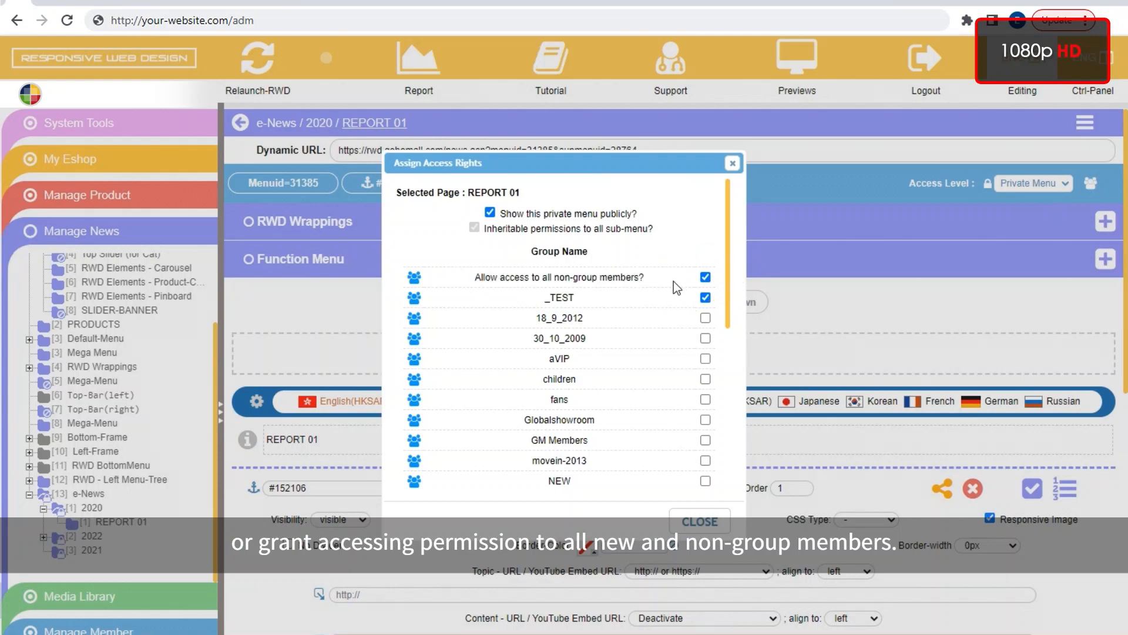
click(699, 522)
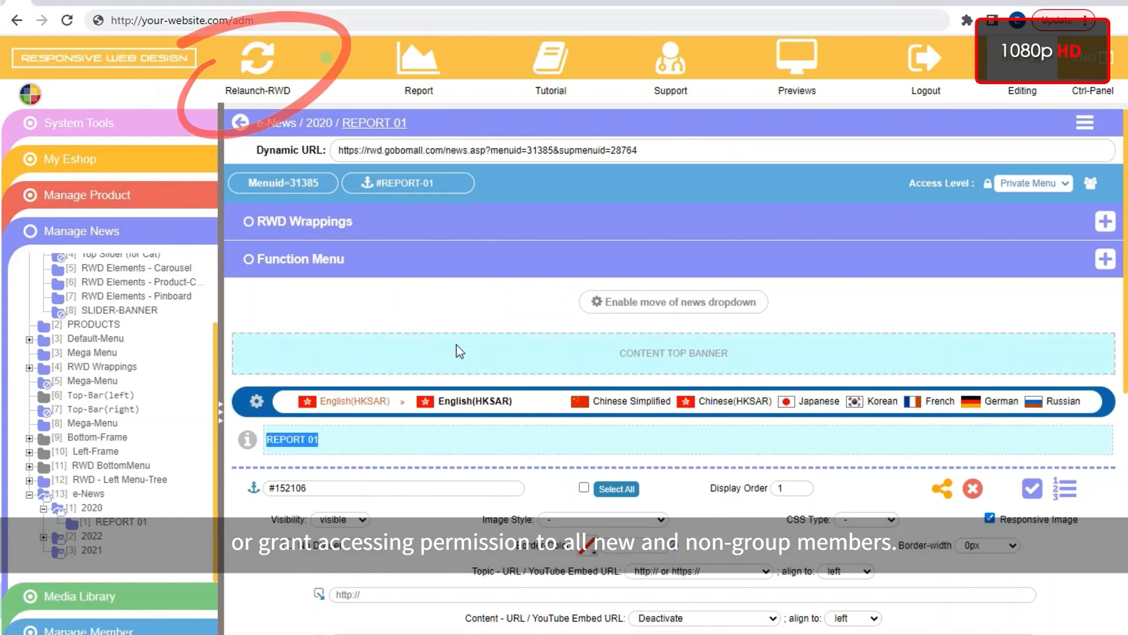
Relaunch the RWD website and open a private page from its e-News menu to check the visitor's access.
click(258, 54)
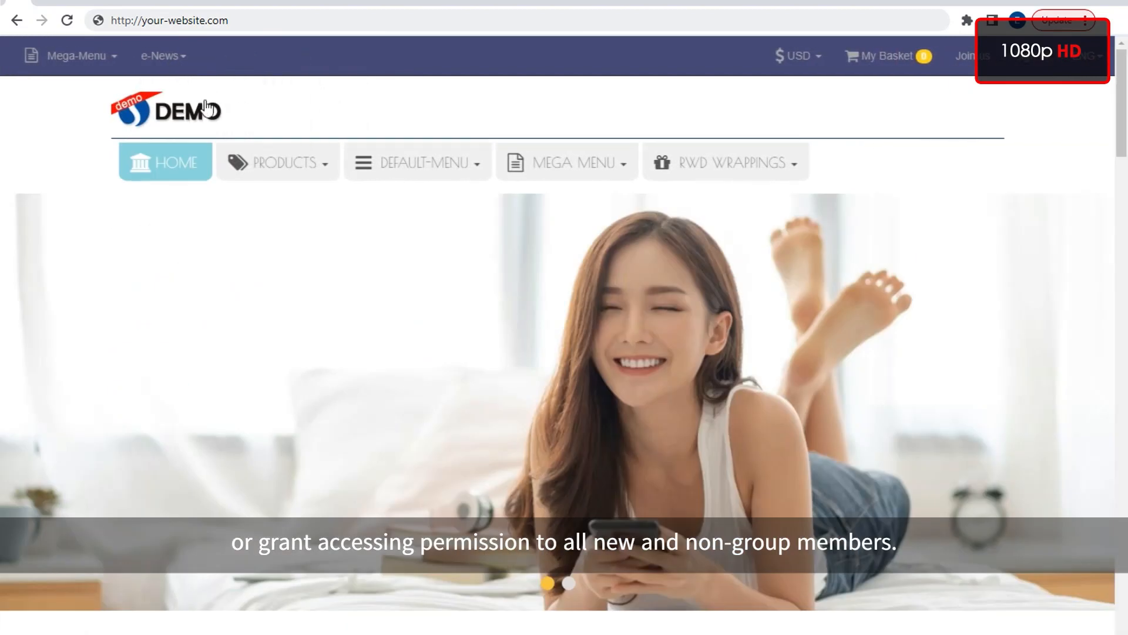
click(167, 55)
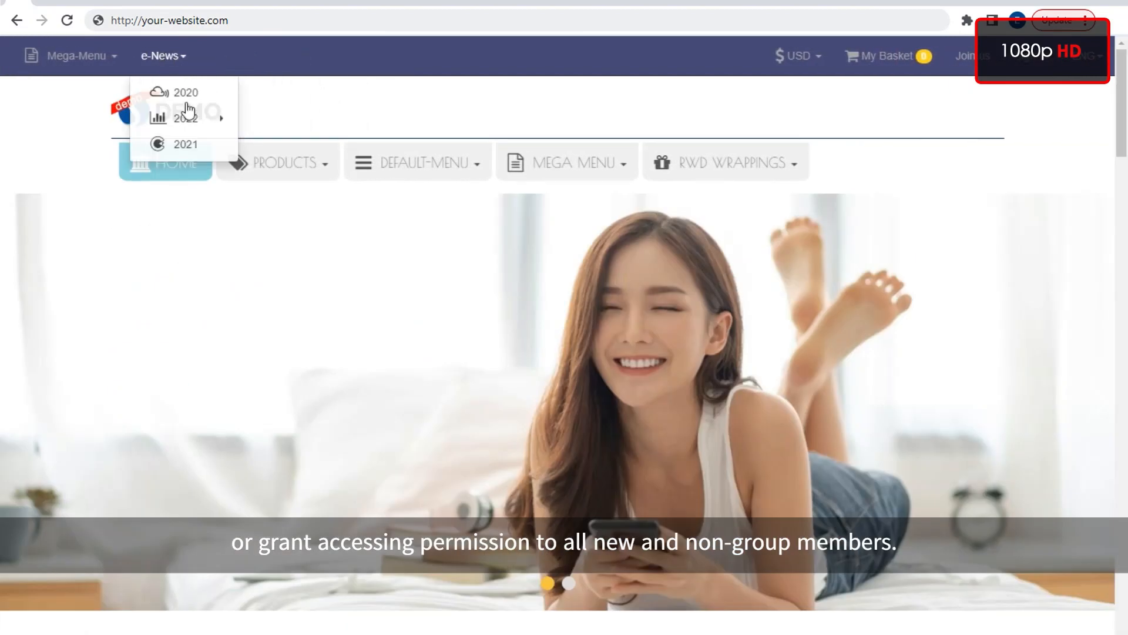
mouse_move(187, 118)
mouse_move(289, 121)
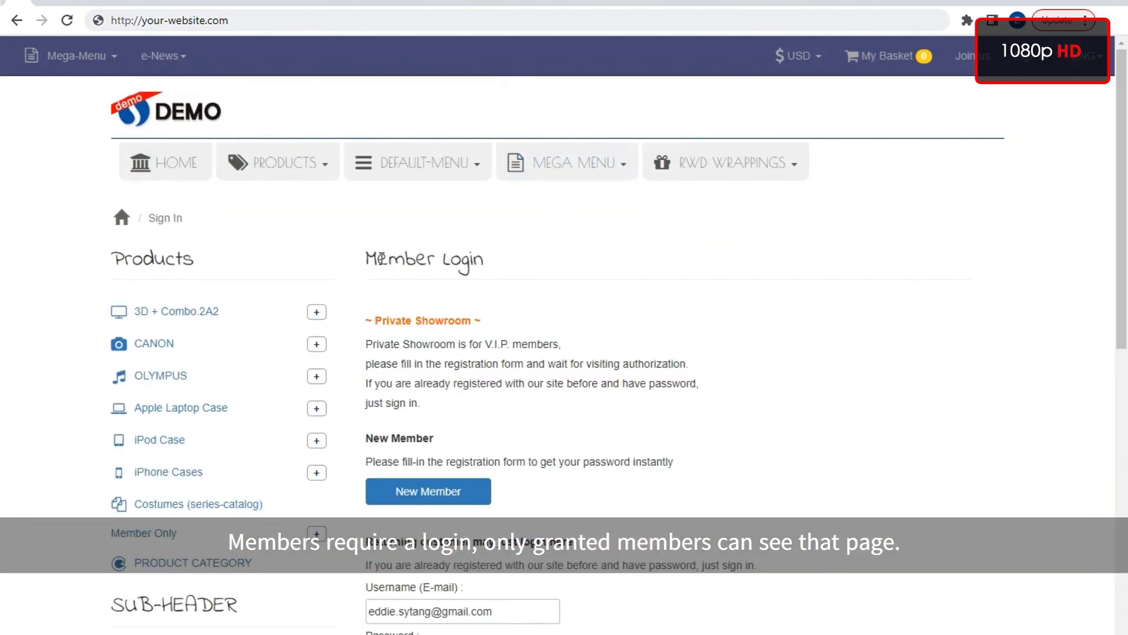
drag(368, 259, 496, 260)
click(497, 297)
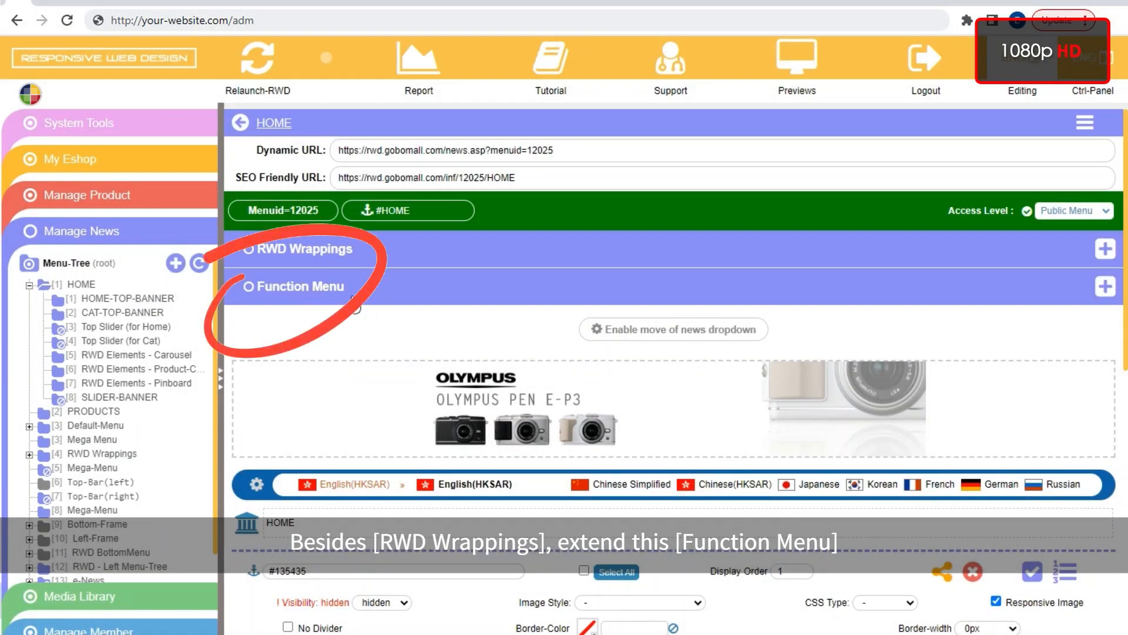
Expand the HOME page's Function Menu to examine its setup options.
click(435, 290)
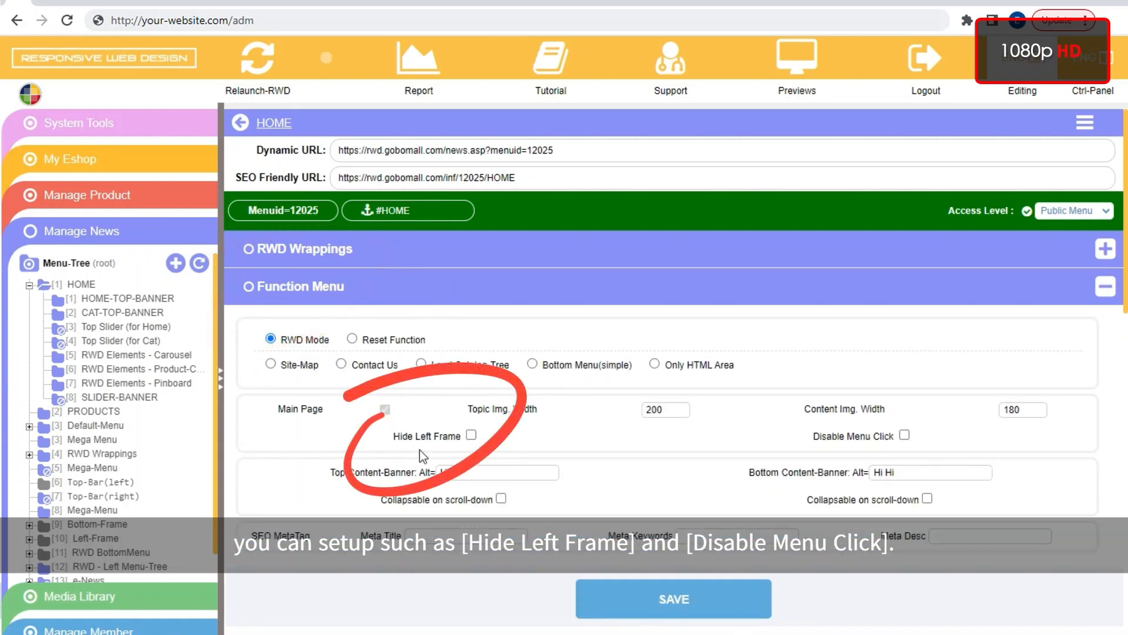
Examine the Function Menu's Hide Left Frame and Disable Menu Click settings and its Contact Us and Site-Map page types.
drag(394, 436, 430, 437)
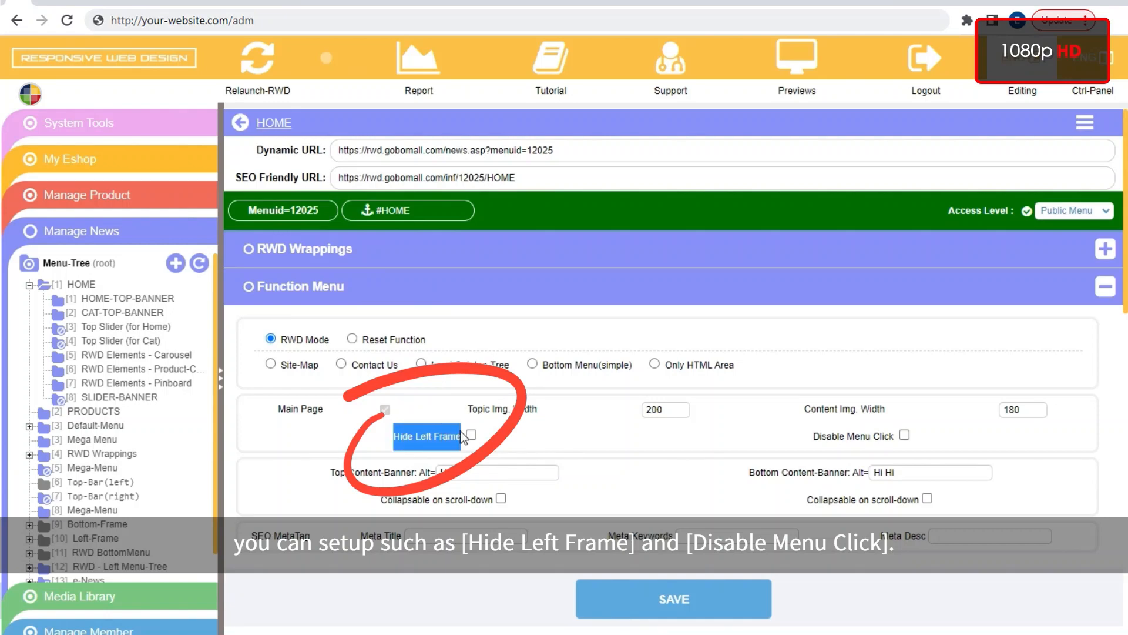
click(803, 439)
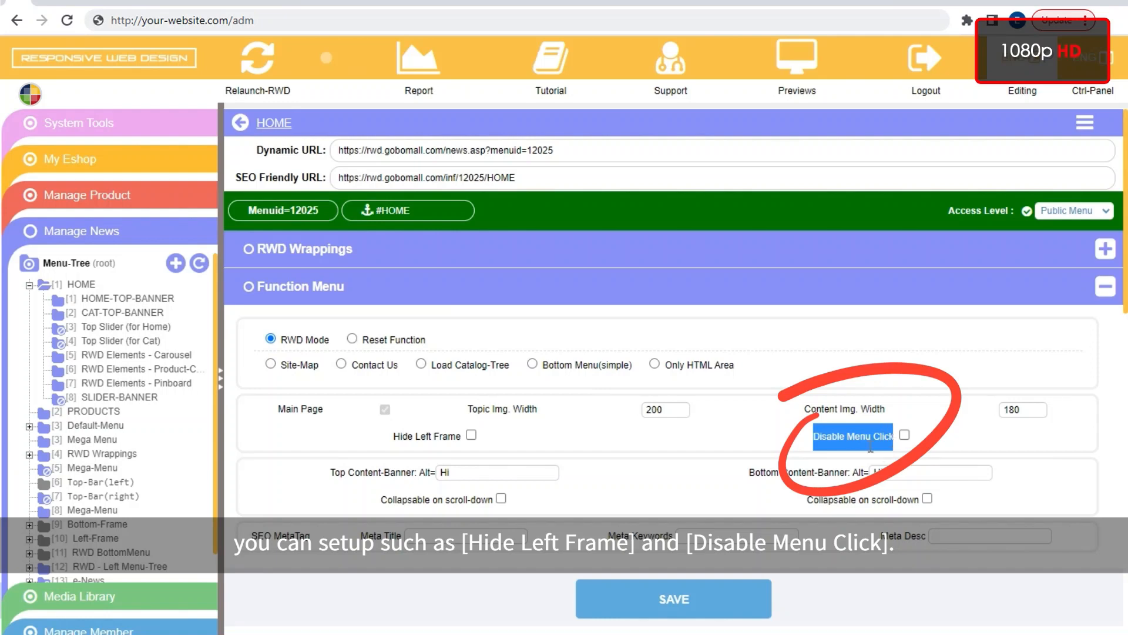
click(711, 438)
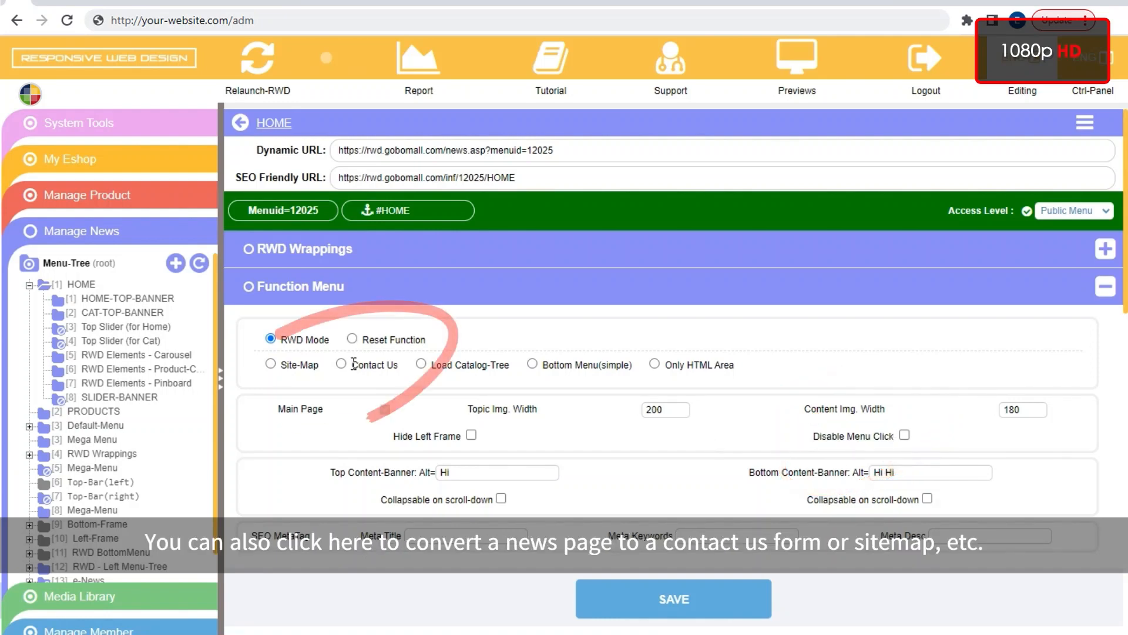
drag(368, 365, 401, 366)
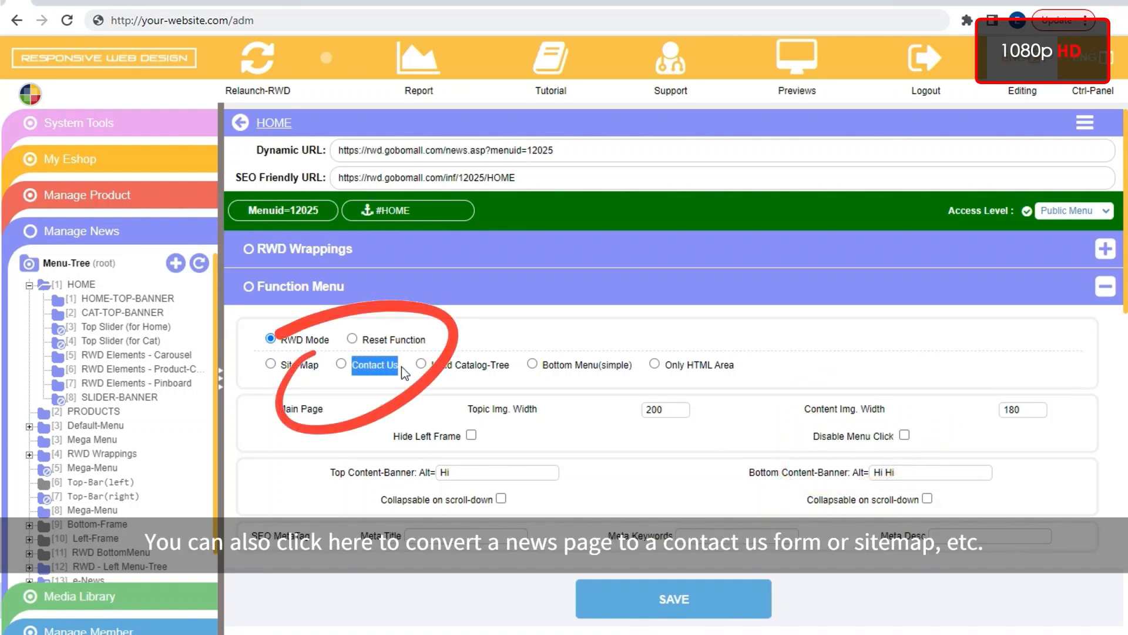
click(483, 381)
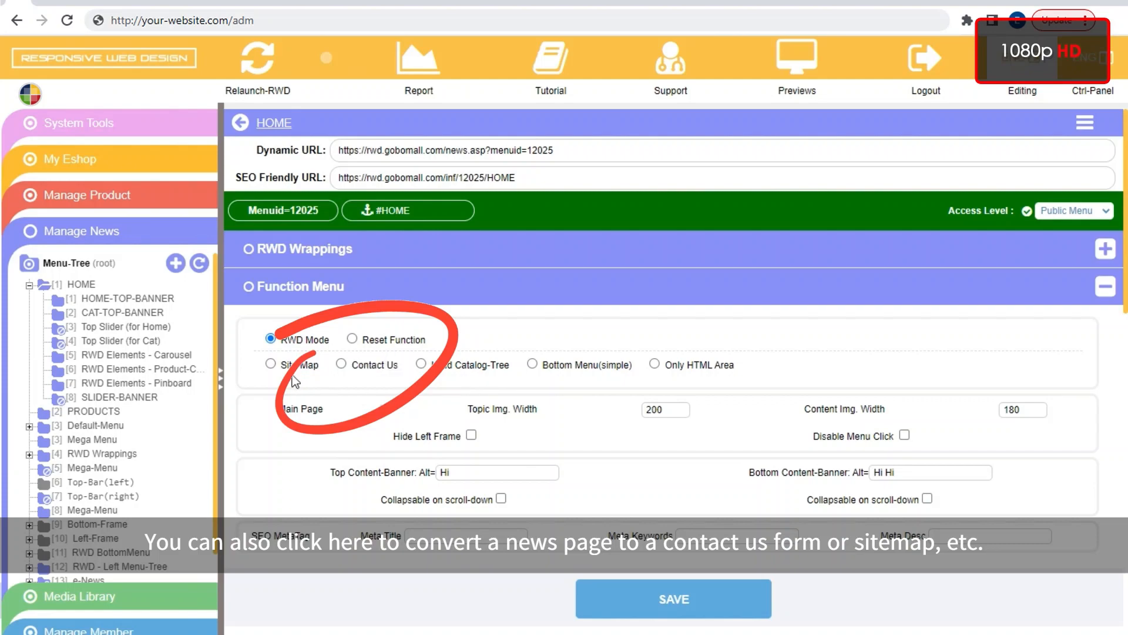
drag(281, 364, 319, 365)
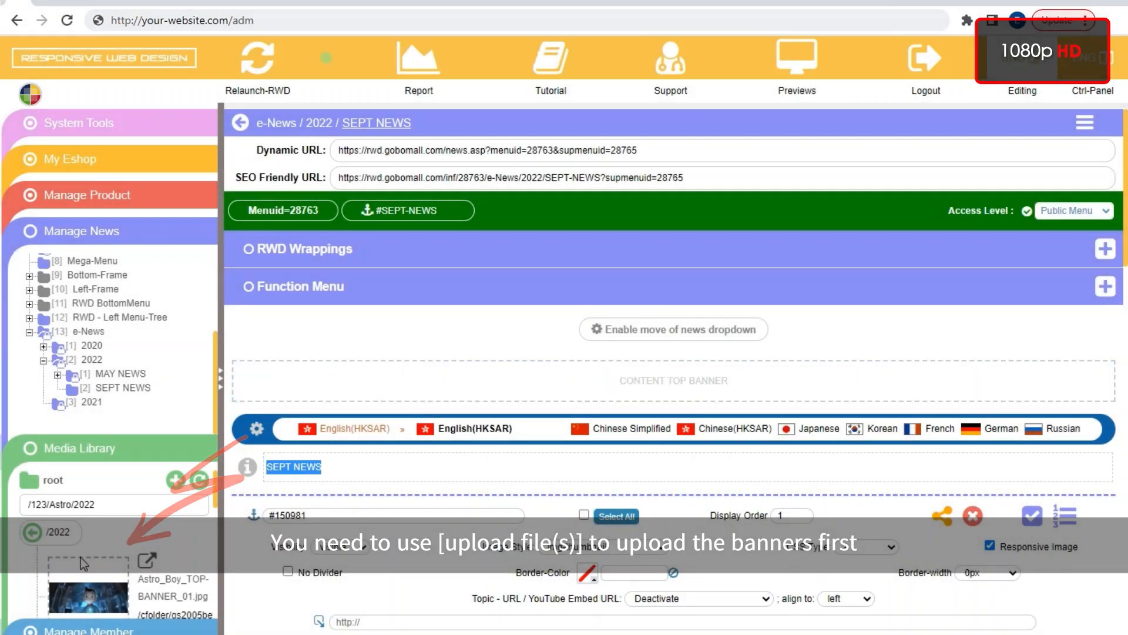
Place Astro_Boy_TOP-BANNER_01.jpg and Astro_Boy_TOP-BANNER_02.jpg as the SEPT NEWS content top and bottom banners, and check the published page.
click(65, 536)
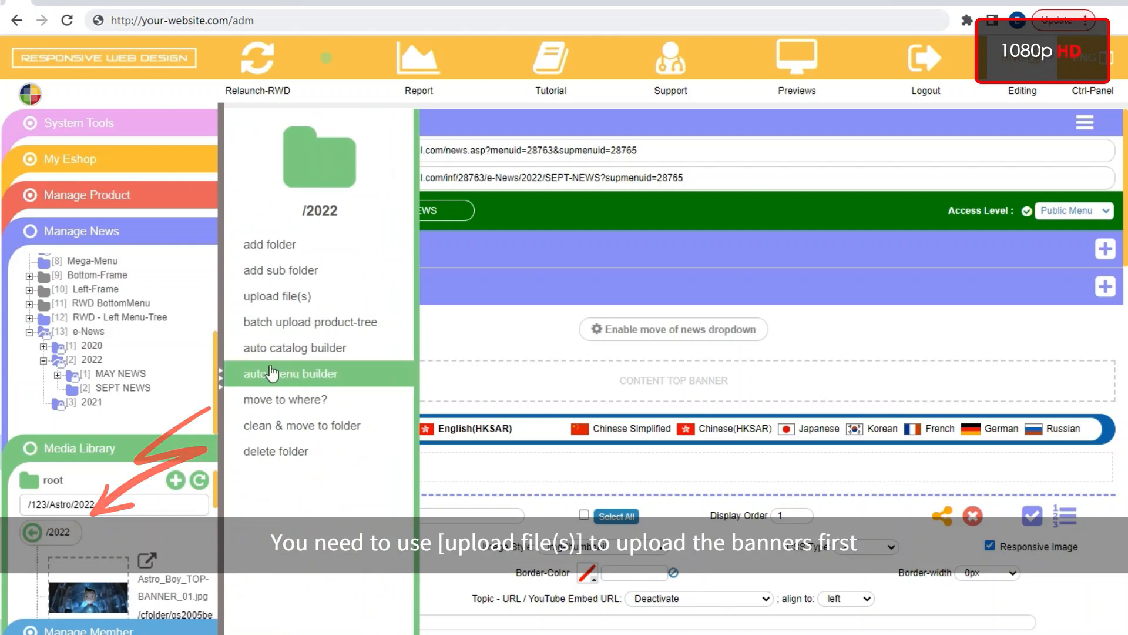
click(110, 531)
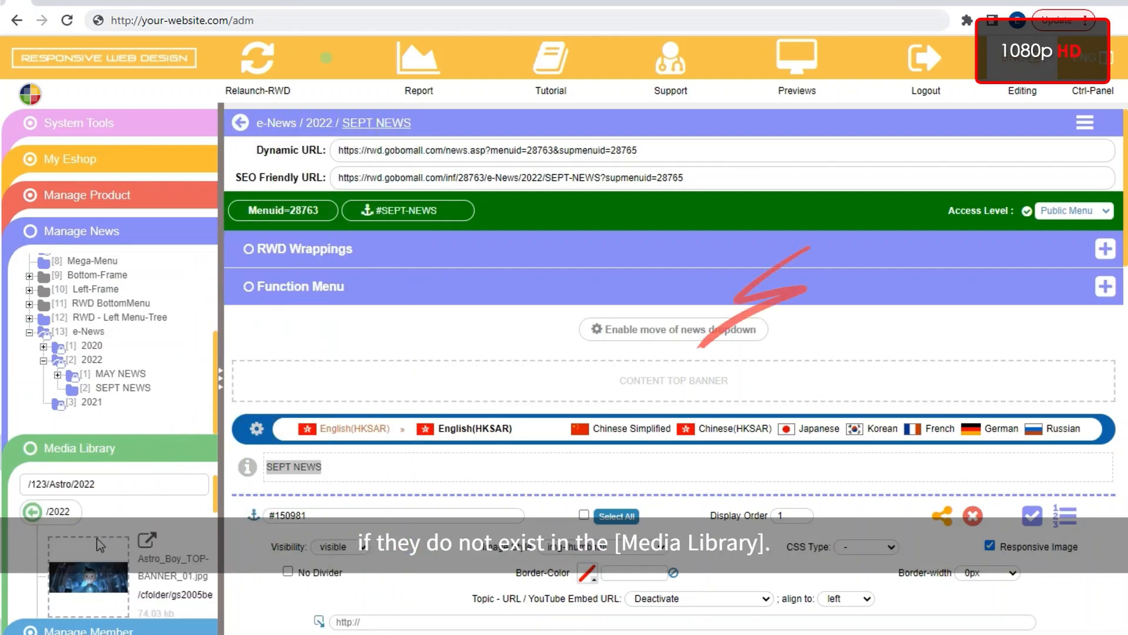
scroll(97, 538, down, 1)
drag(95, 529, 394, 385)
scroll(394, 388, down, 10)
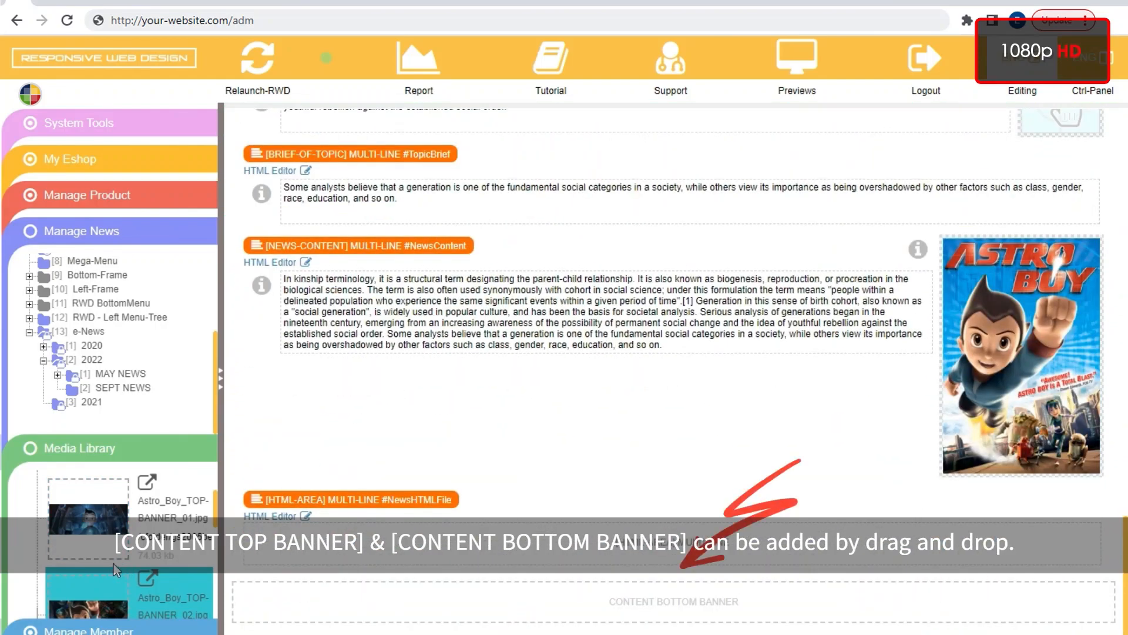
scroll(90, 543, down, 1)
drag(491, 549, 351, 602)
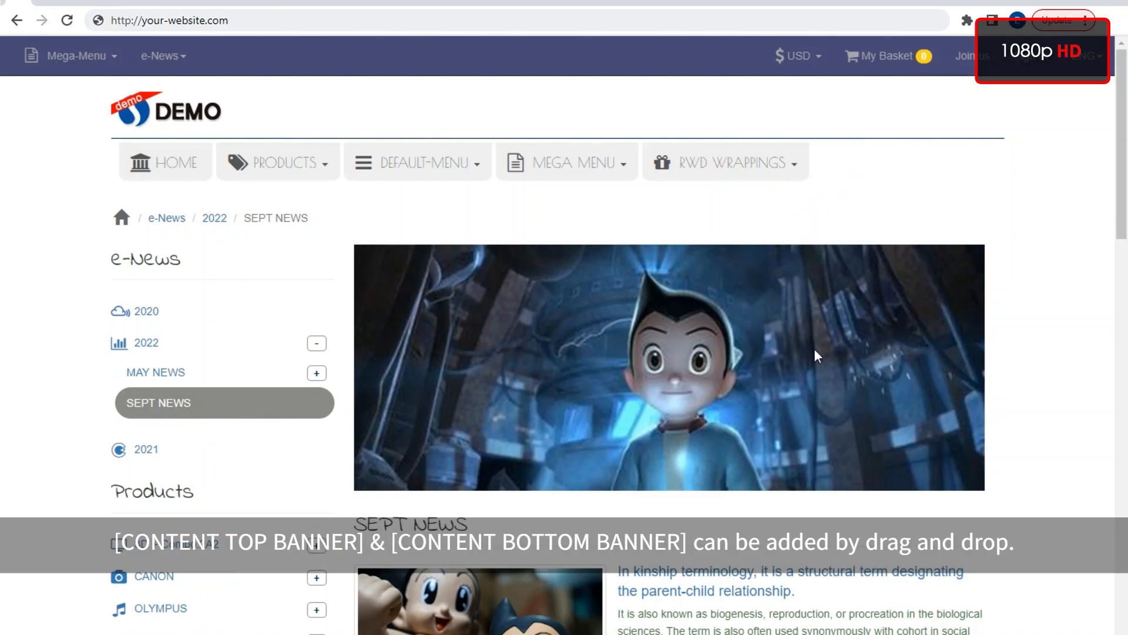
scroll(814, 351, down, 15)
scroll(814, 348, down, 5)
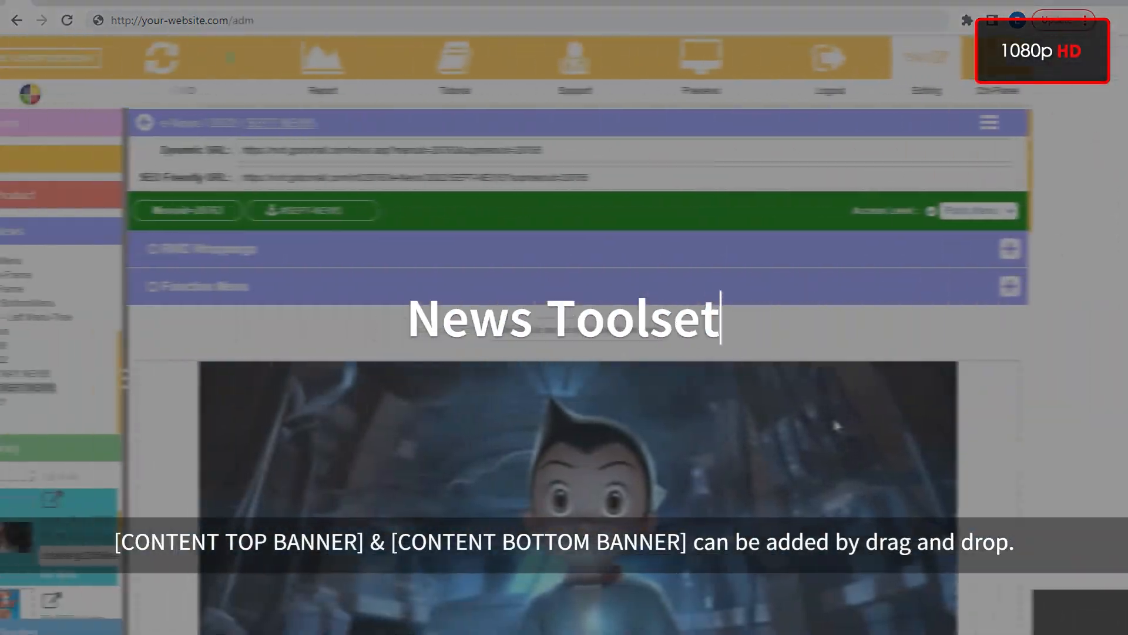
Examine the SEPT NEWS item's Topic and Content URL settings and compare its topic and content images with the published page.
scroll(837, 426, down, 10)
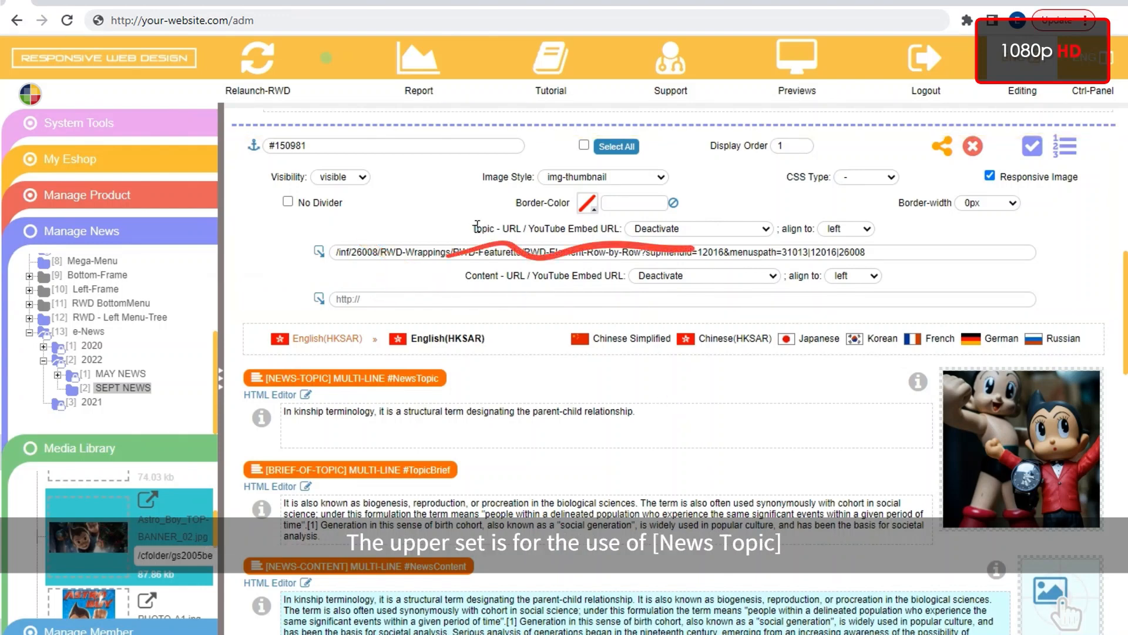
drag(474, 225, 499, 224)
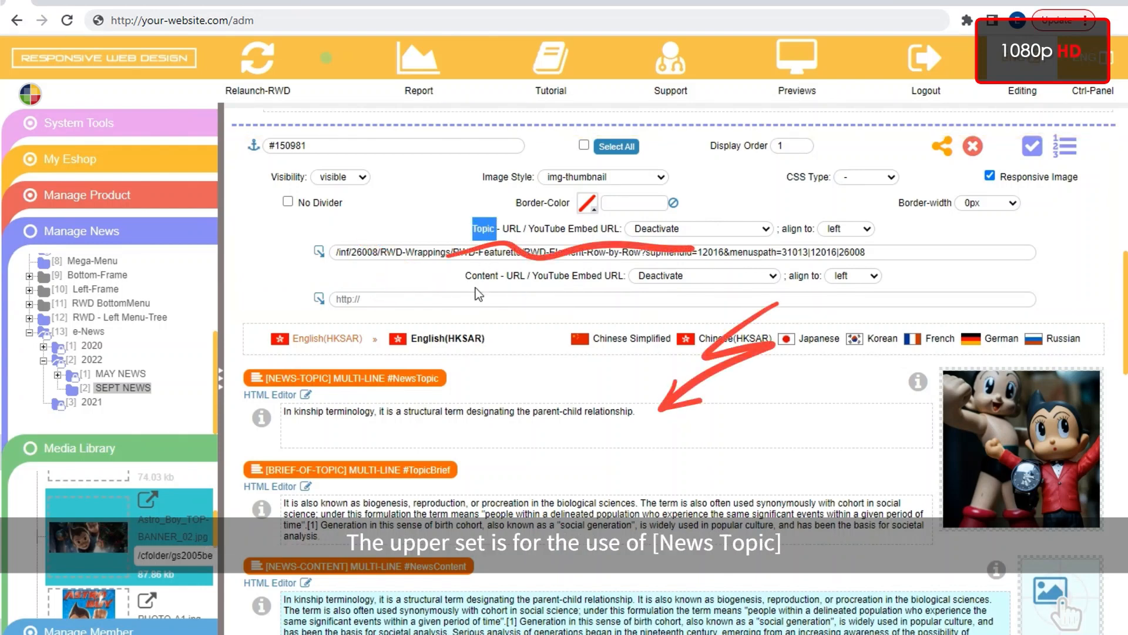
drag(466, 275, 498, 275)
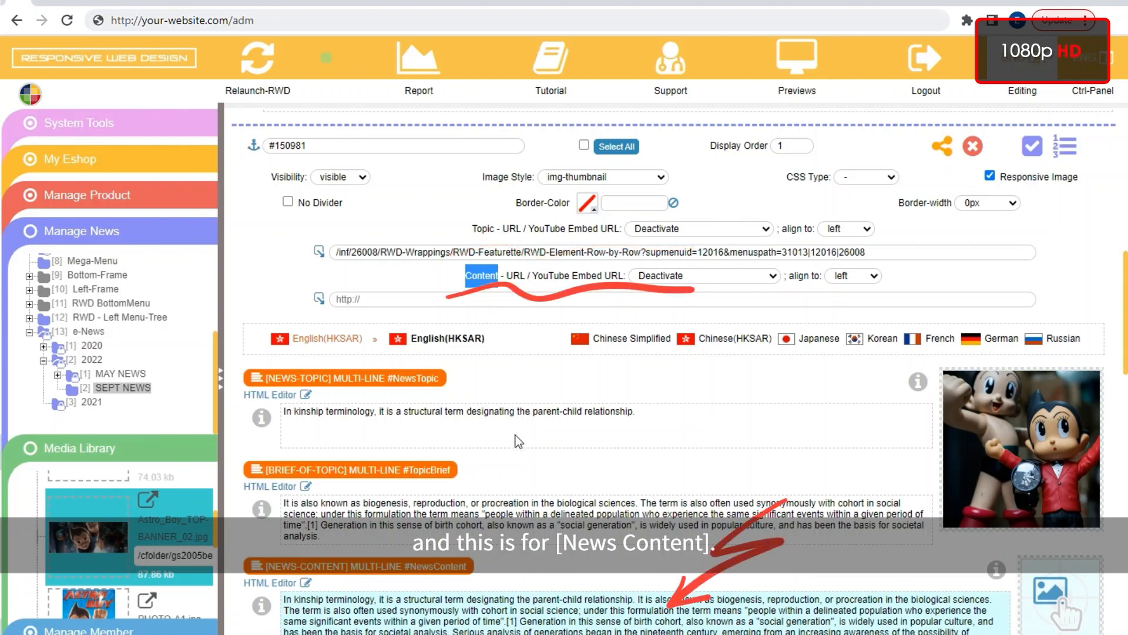
scroll(814, 546, down, 1)
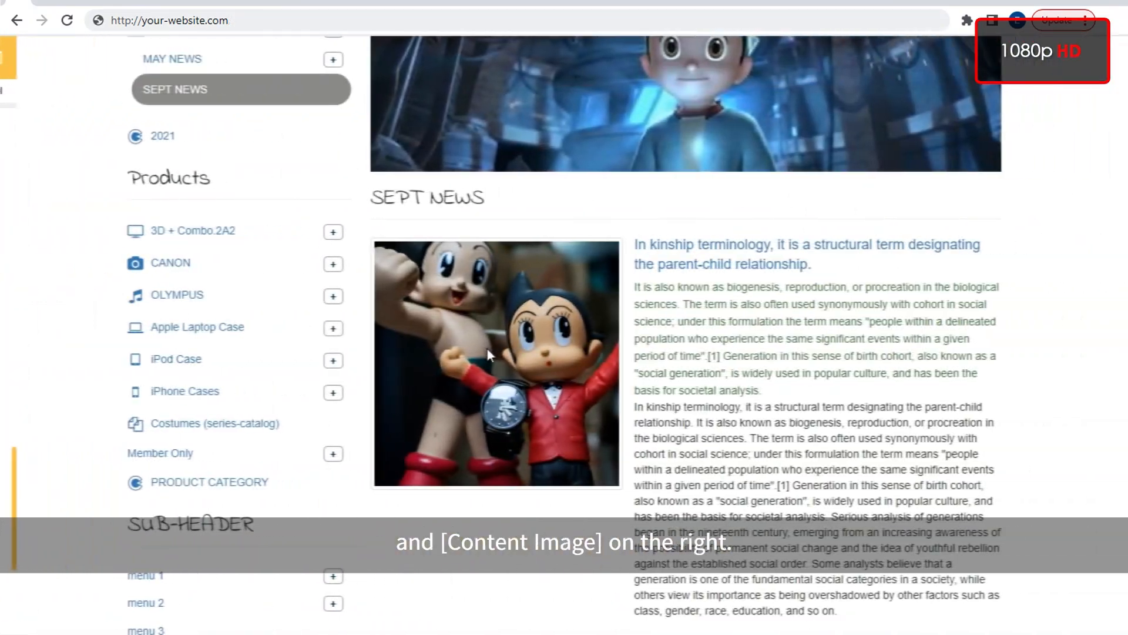
scroll(486, 347, down, 8)
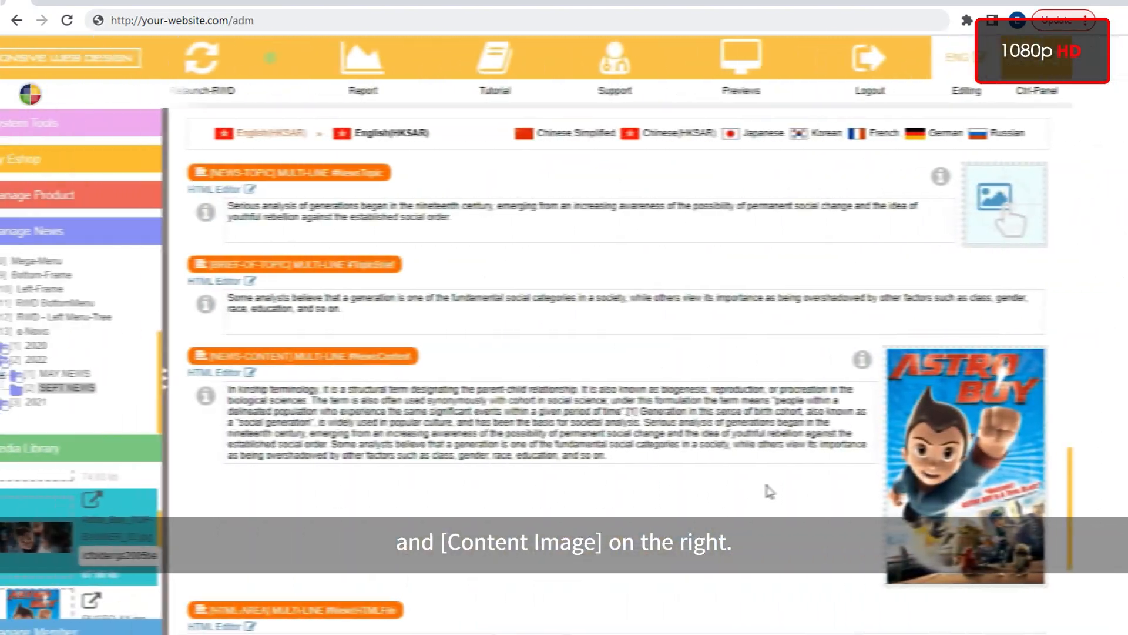
scroll(824, 479, down, 10)
scroll(824, 478, up, 4)
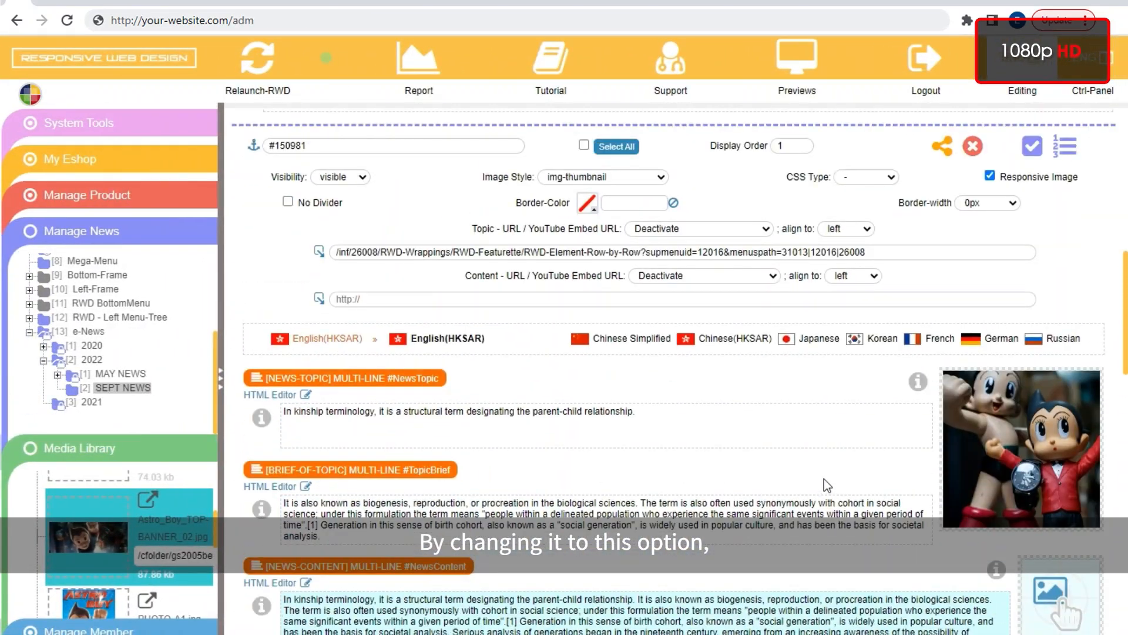
click(688, 307)
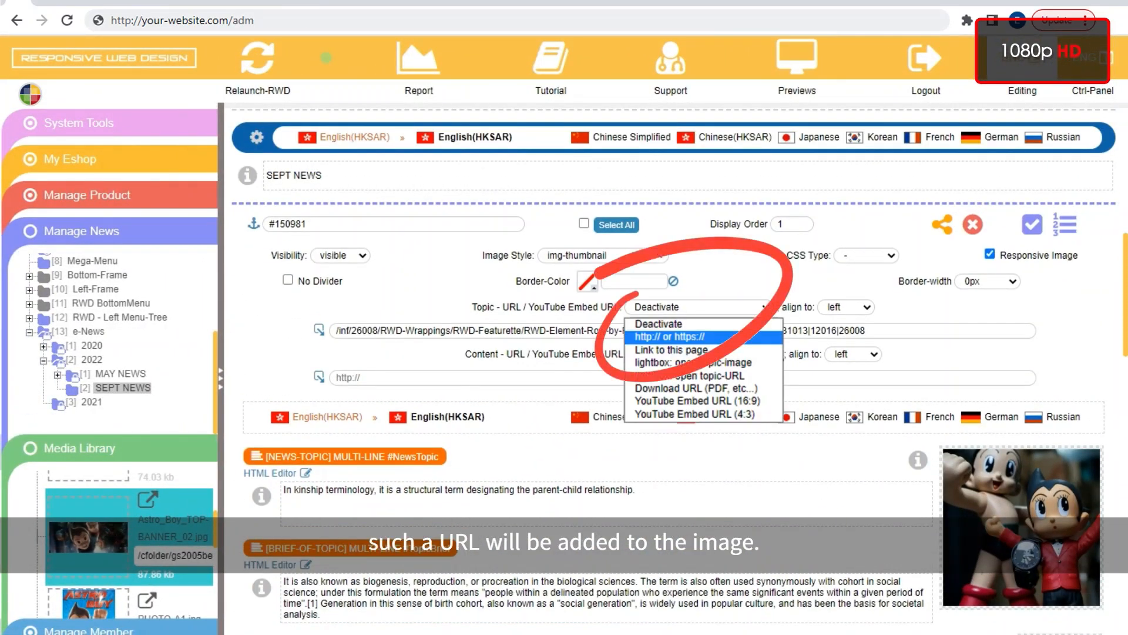
click(700, 336)
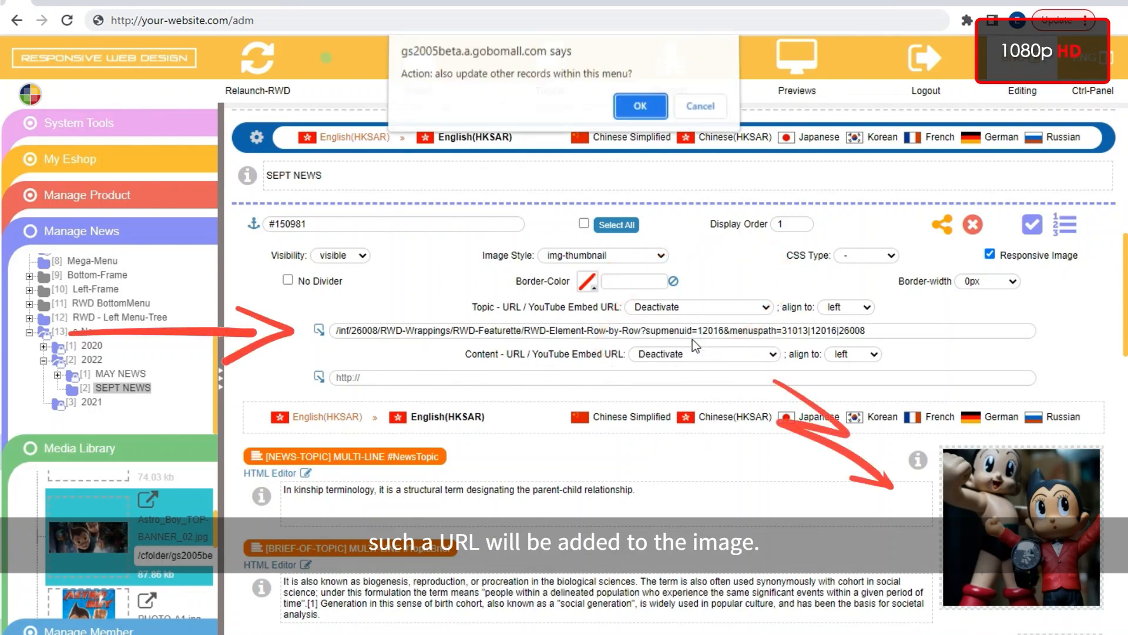
click(688, 111)
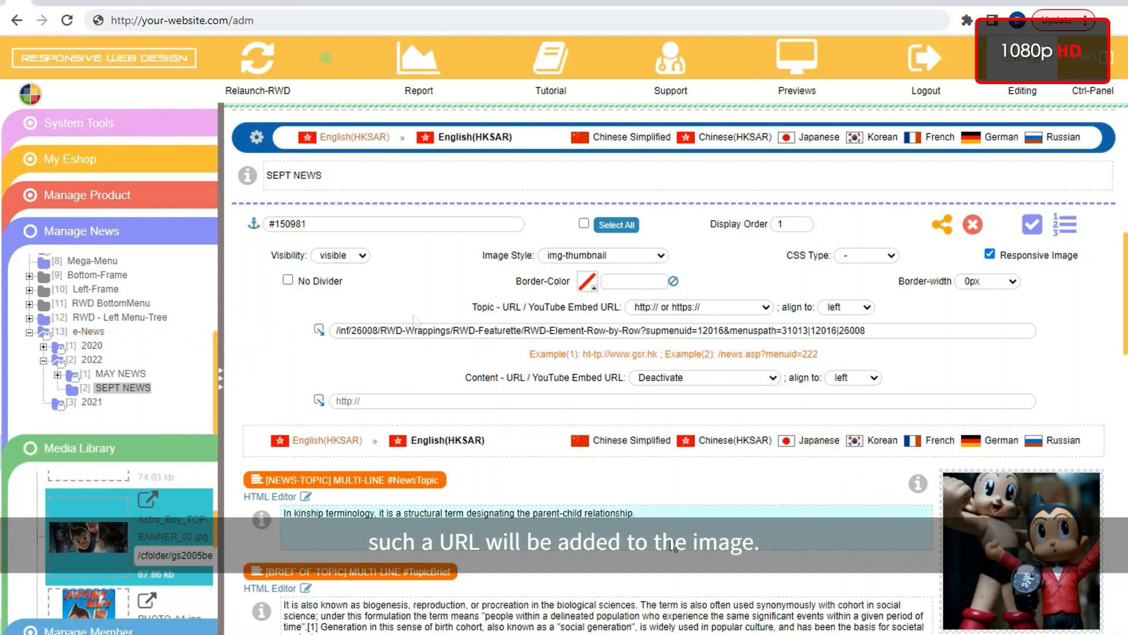
Relaunch the RWD website and follow the SEPT NEWS topic image's link to its target page.
click(252, 56)
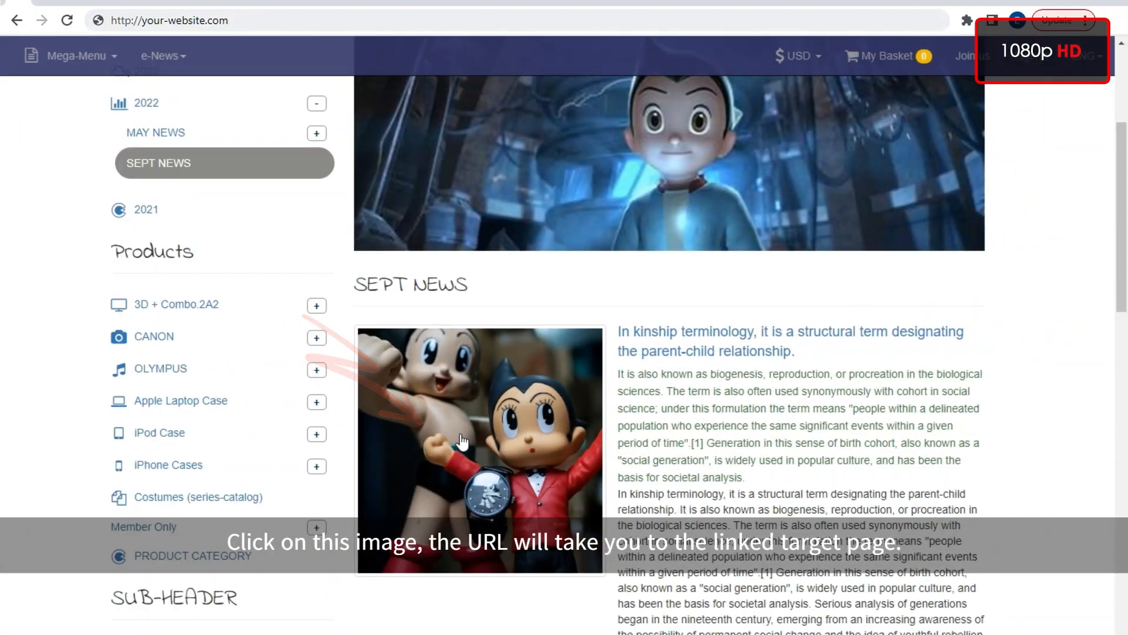
click(462, 441)
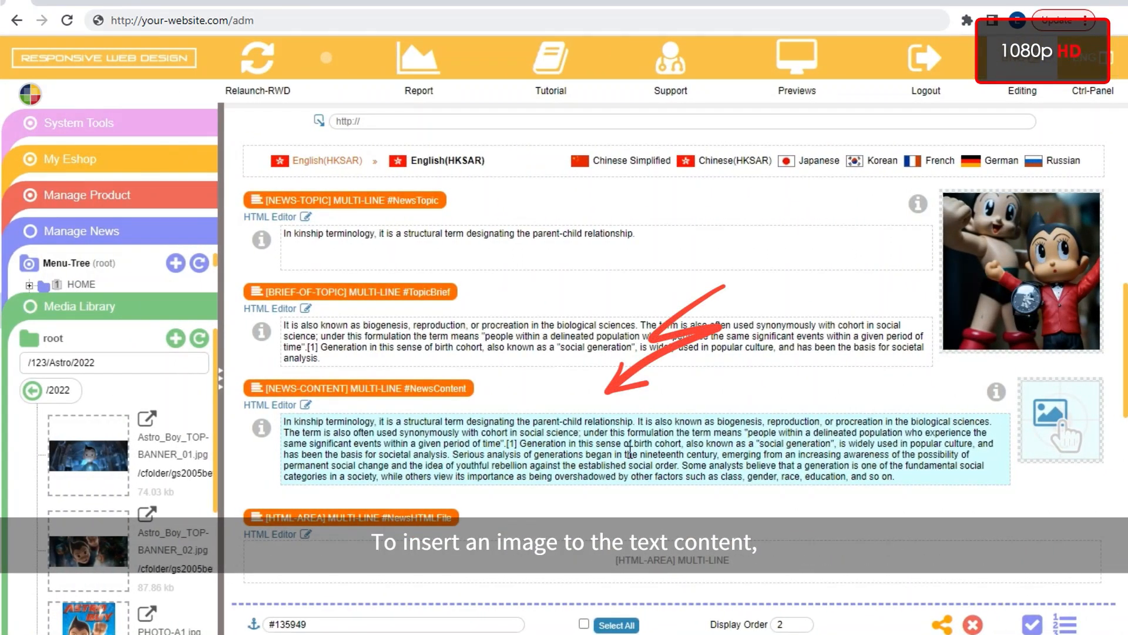
Insert PHOTO-A3.jpg from the Media Library into the first item's news content after "In kinship terminology," using the HTML Editor.
double_click(630, 450)
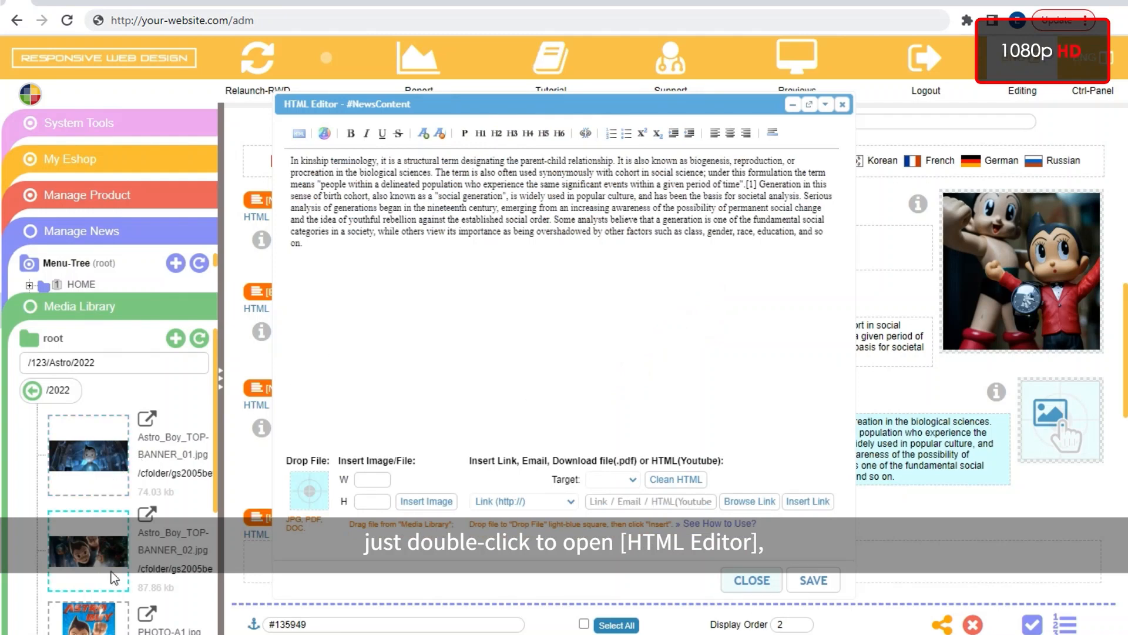
scroll(113, 573, down, 4)
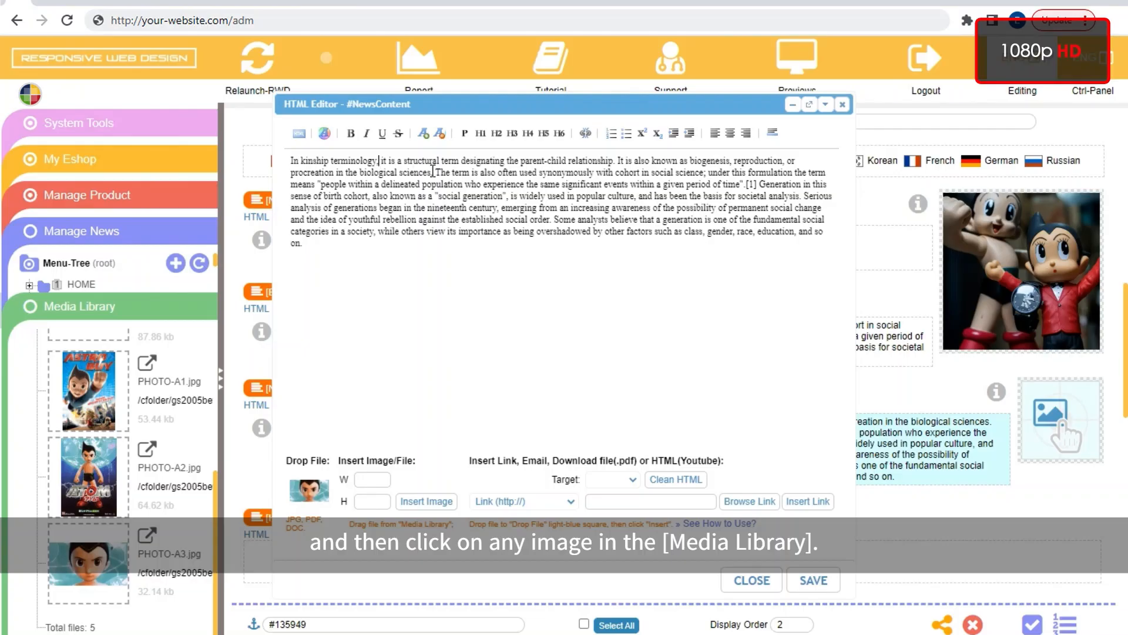
key(Return)
key(Return)
key(Return)
key(Return)
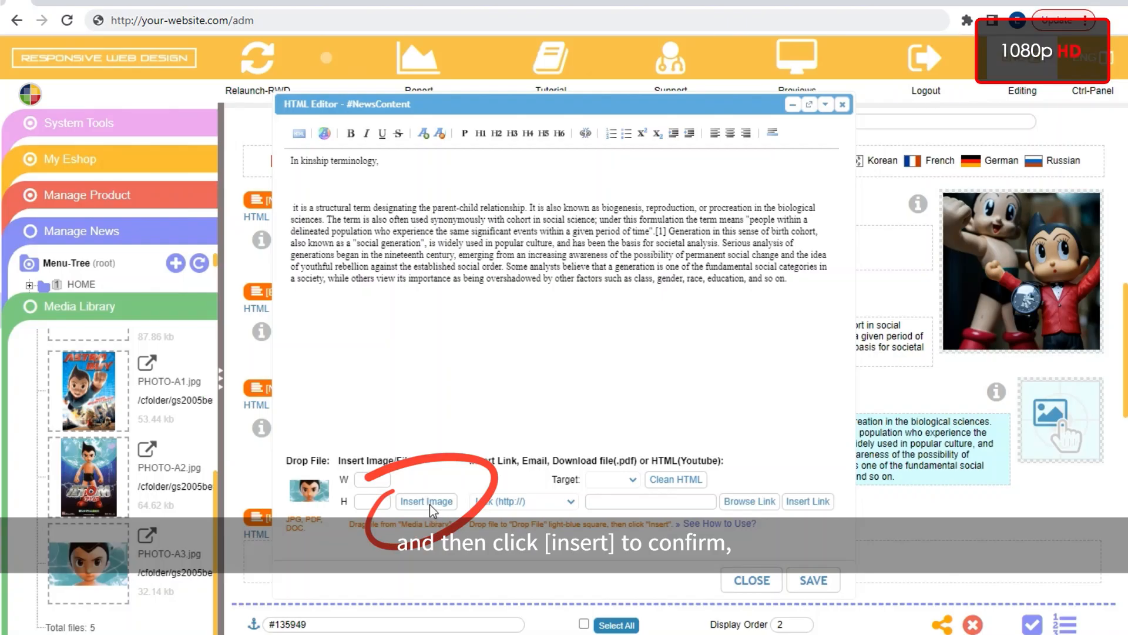
click(426, 501)
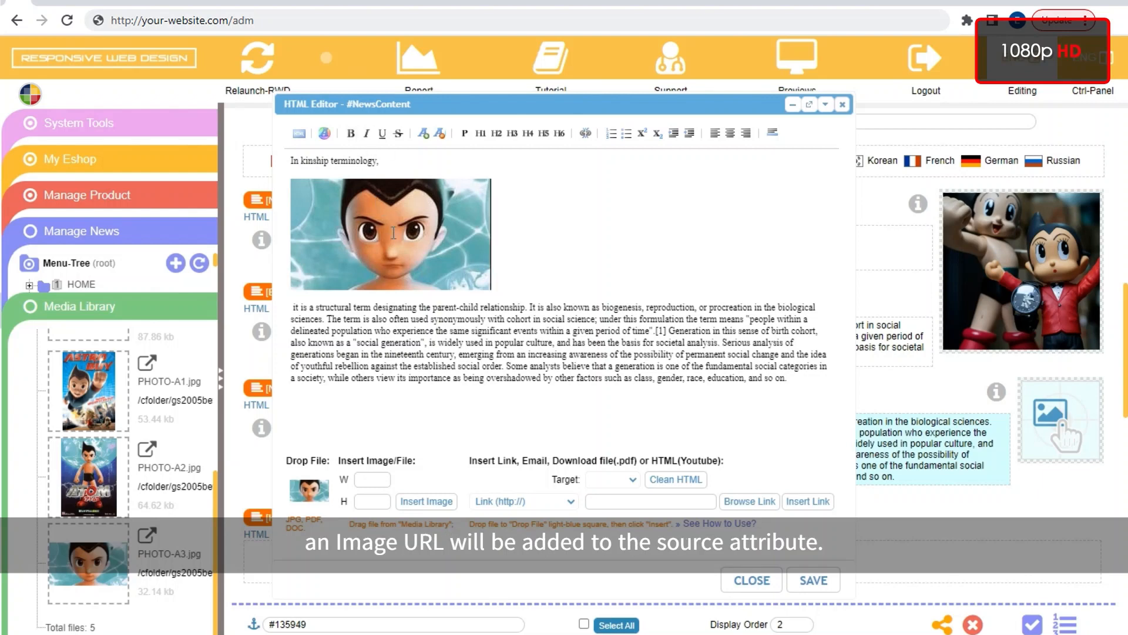
drag(501, 243, 298, 237)
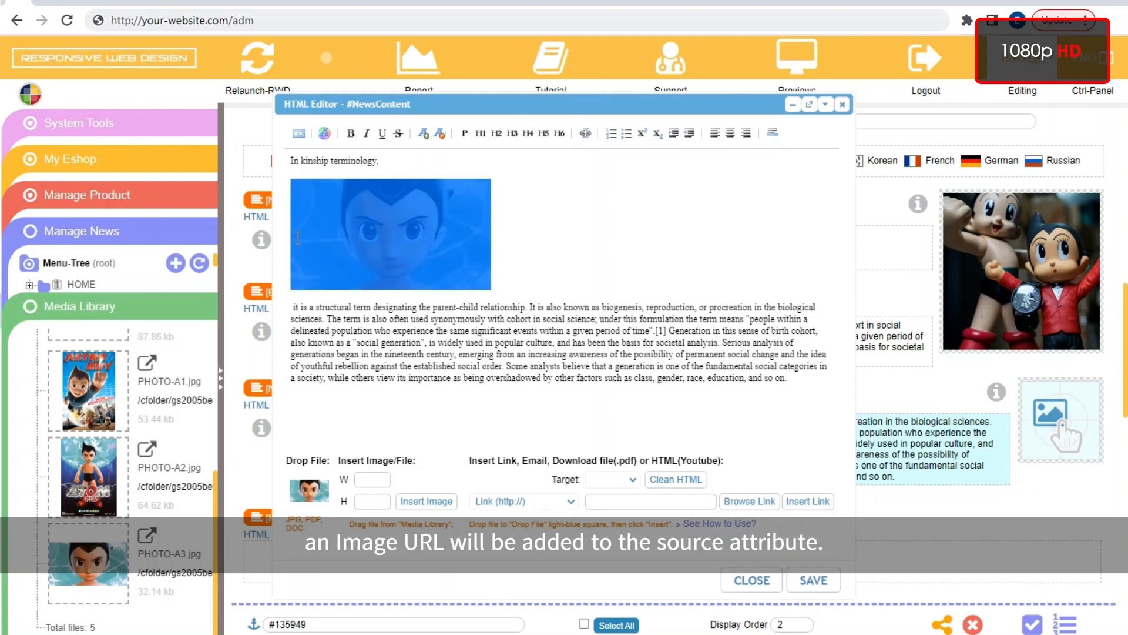
click(529, 246)
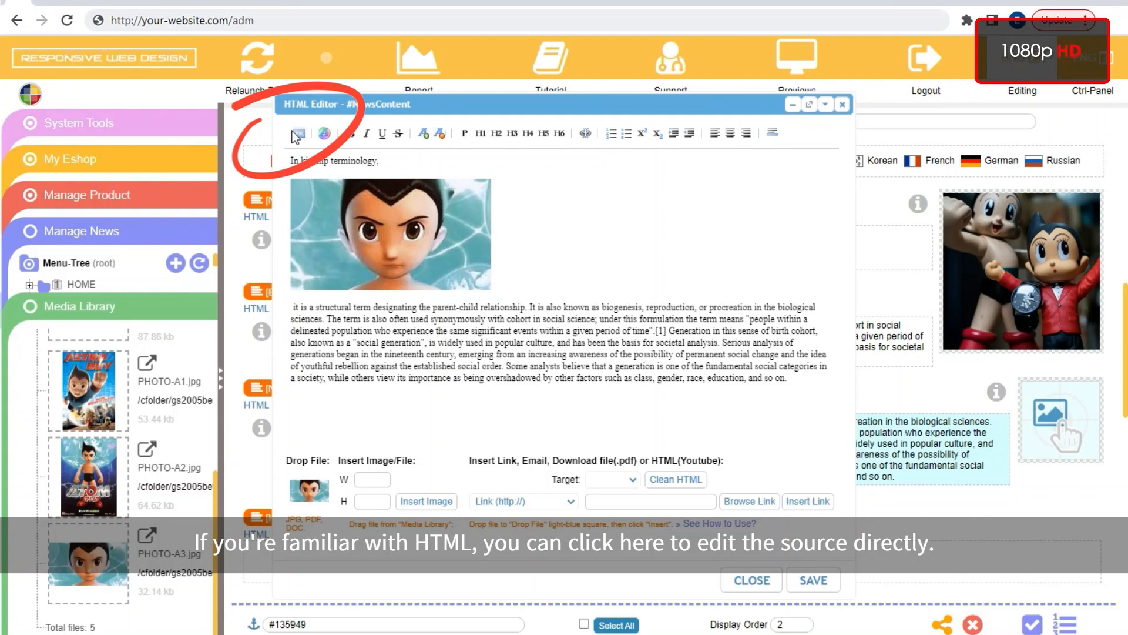
Separate the PHOTO-A3.jpg img element onto its own line in the HTML source and return to the visual view.
click(297, 135)
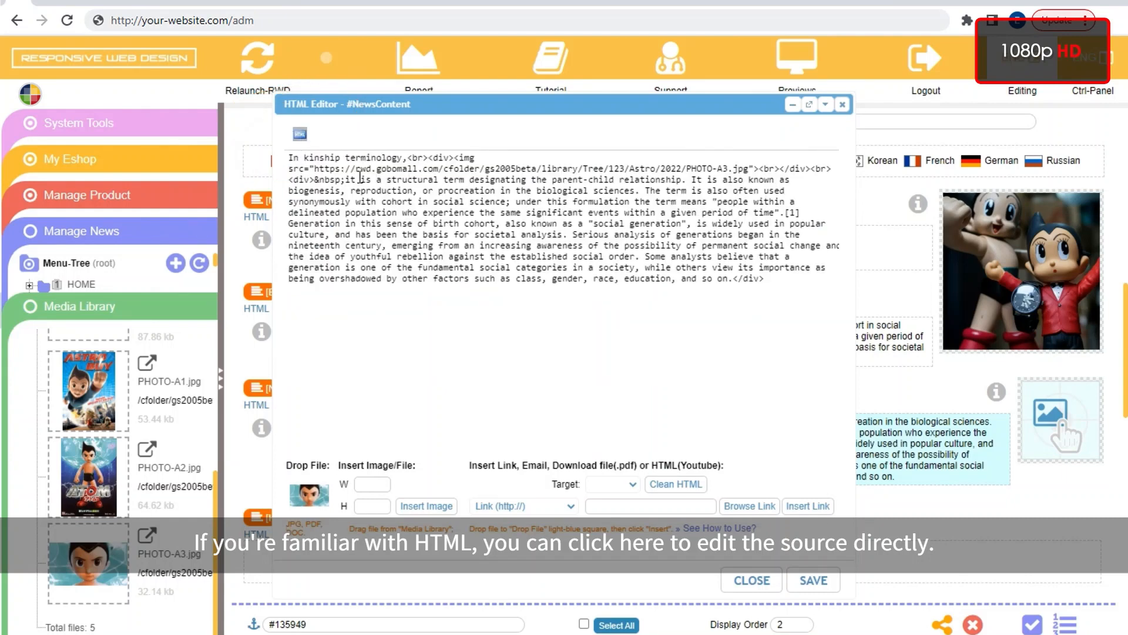
click(453, 160)
key(Return)
key(Return)
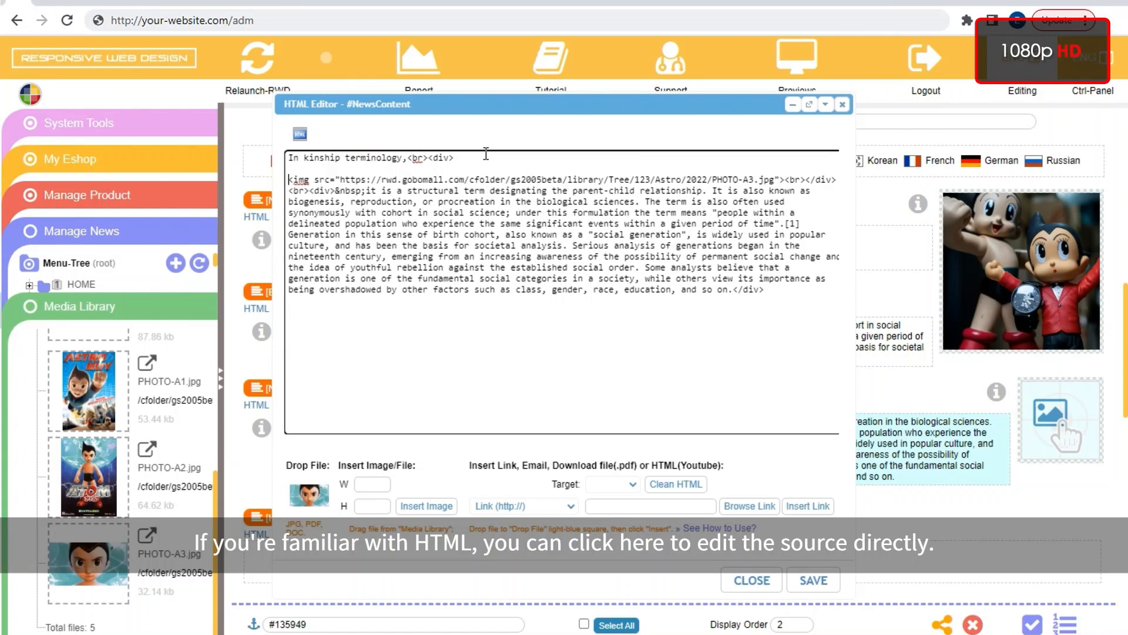
key(Return)
key(Return)
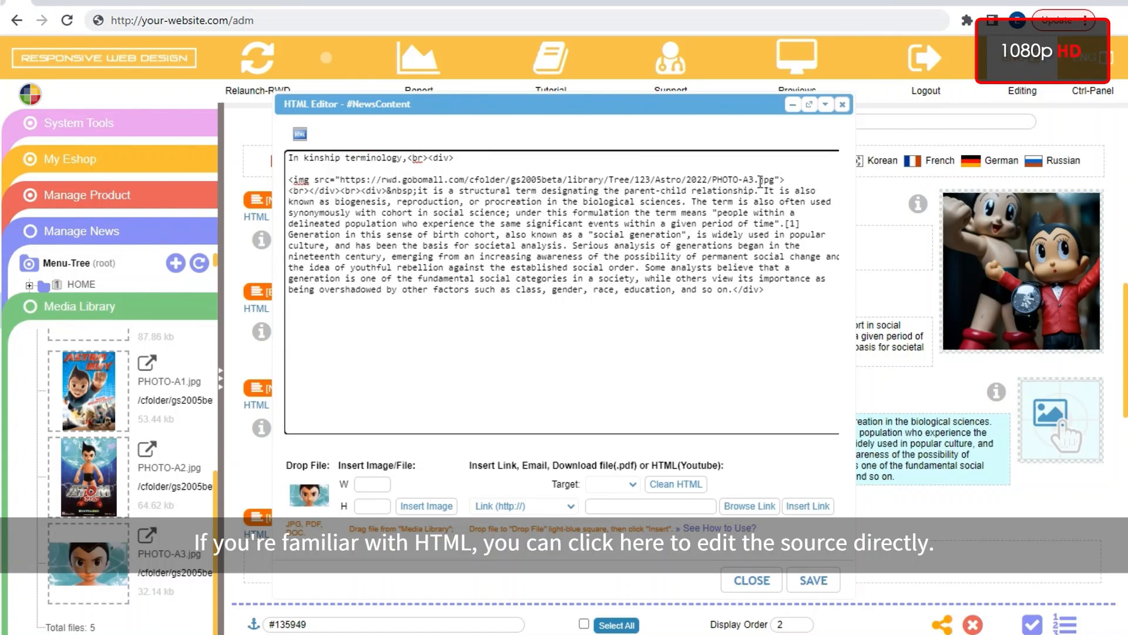
double_click(725, 181)
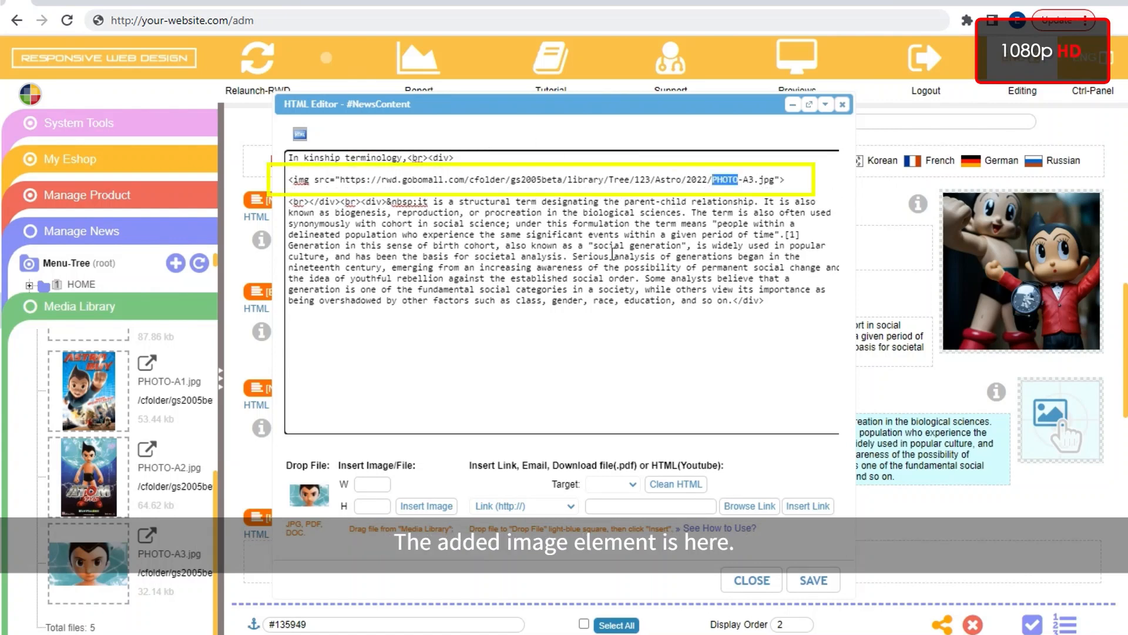
click(300, 134)
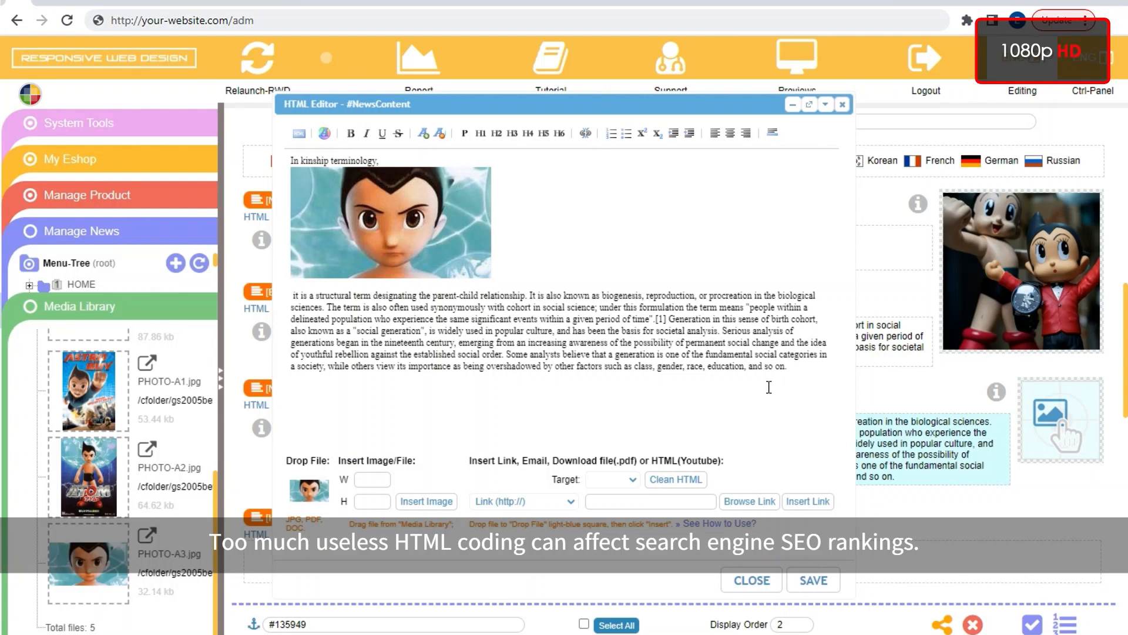
Paste the plain-text paragraph beginning "It is also known as biogenesis, reproduction, or procreation" below the existing news content.
key(Return)
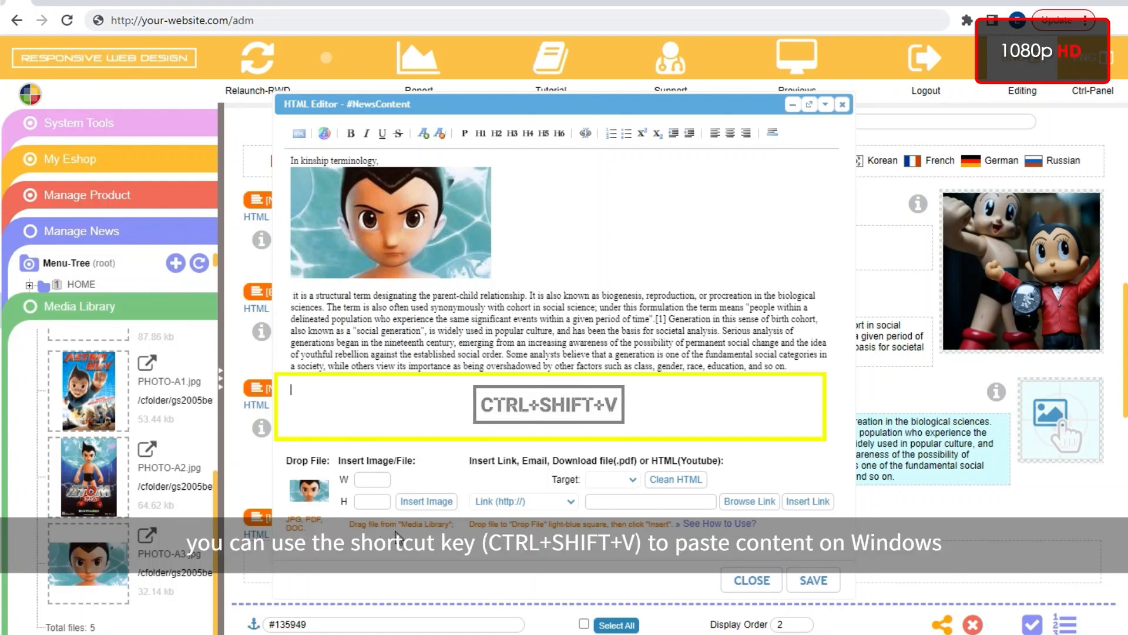
text(It is also known as biogenesis, reproduction, or procreation in the biological sciences. The term is also often used synonymously with cohort in social science; under this formulation the term means "people within a delineated population who experience the same significant events within a given period of time".[1] Generation in this sense of birth cohort, also known as a "social generation", is widely used in popular culture, and has been the basis for societal analysis.)
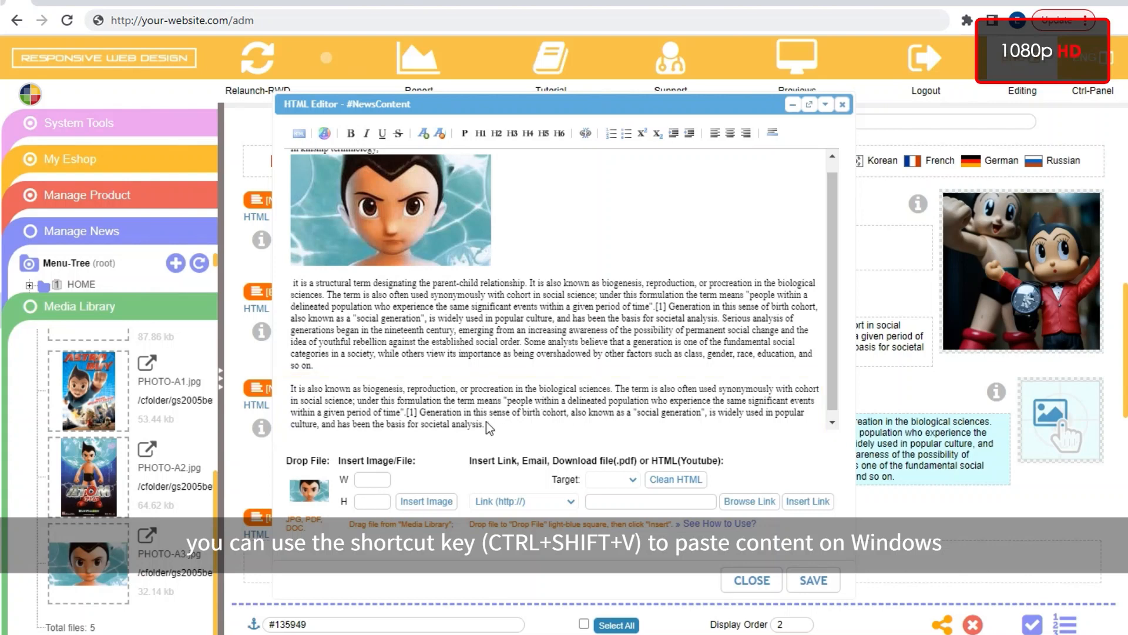
right_click(513, 423)
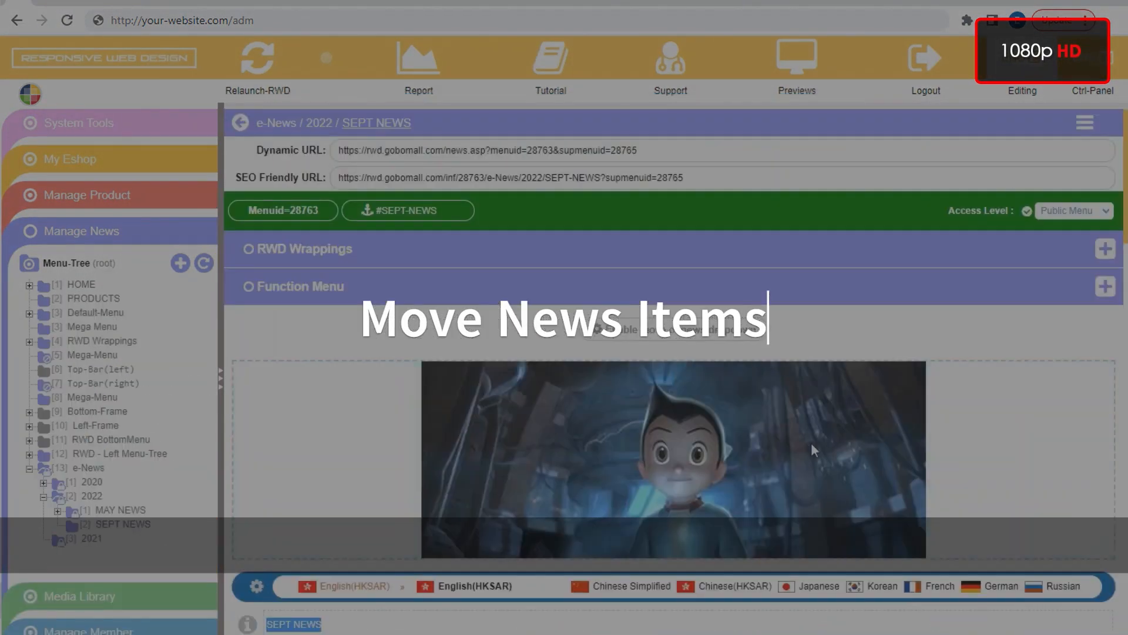
Mark the first SEPT NEWS item for moving, enable the move list and choose e-News / 2022 / MAY NEWS as the target.
scroll(785, 443, down, 6)
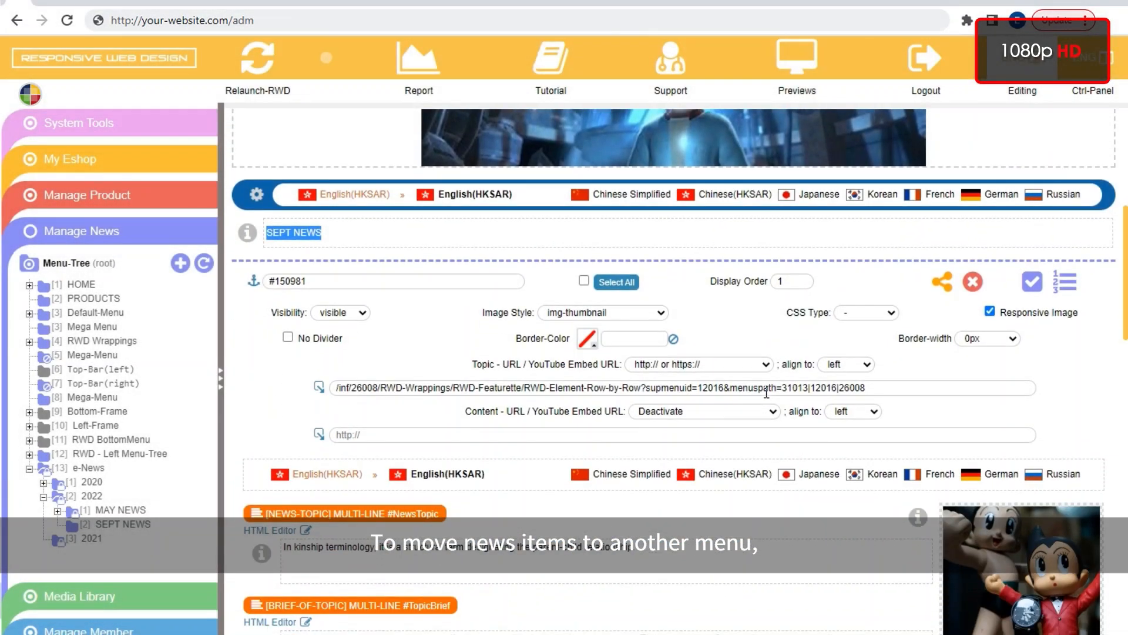
scroll(766, 393, down, 1)
click(585, 203)
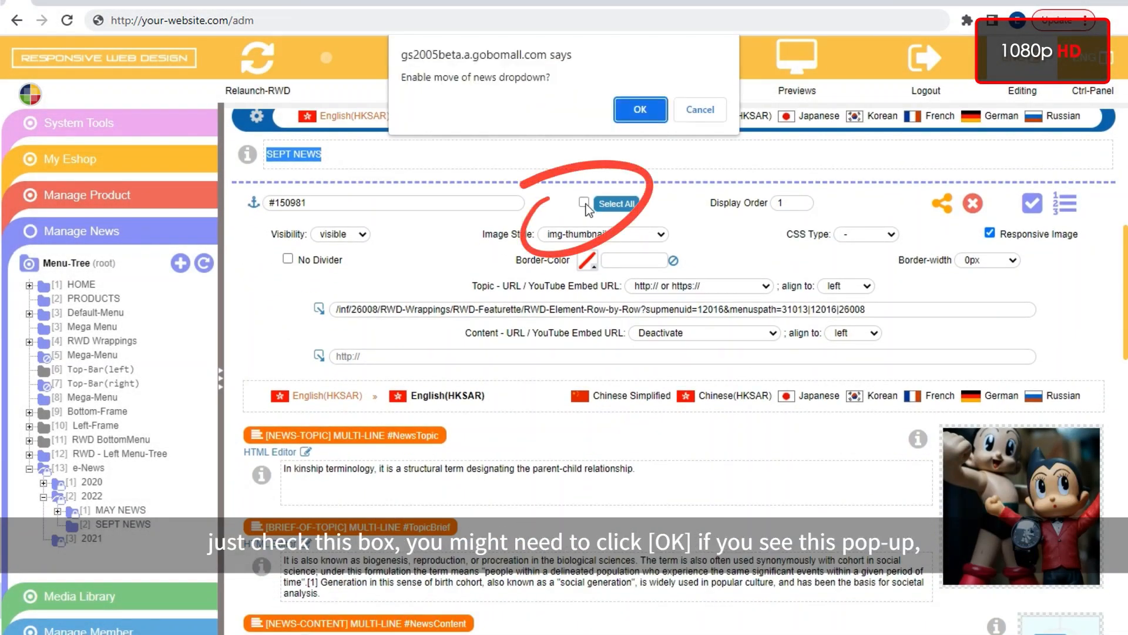
click(640, 111)
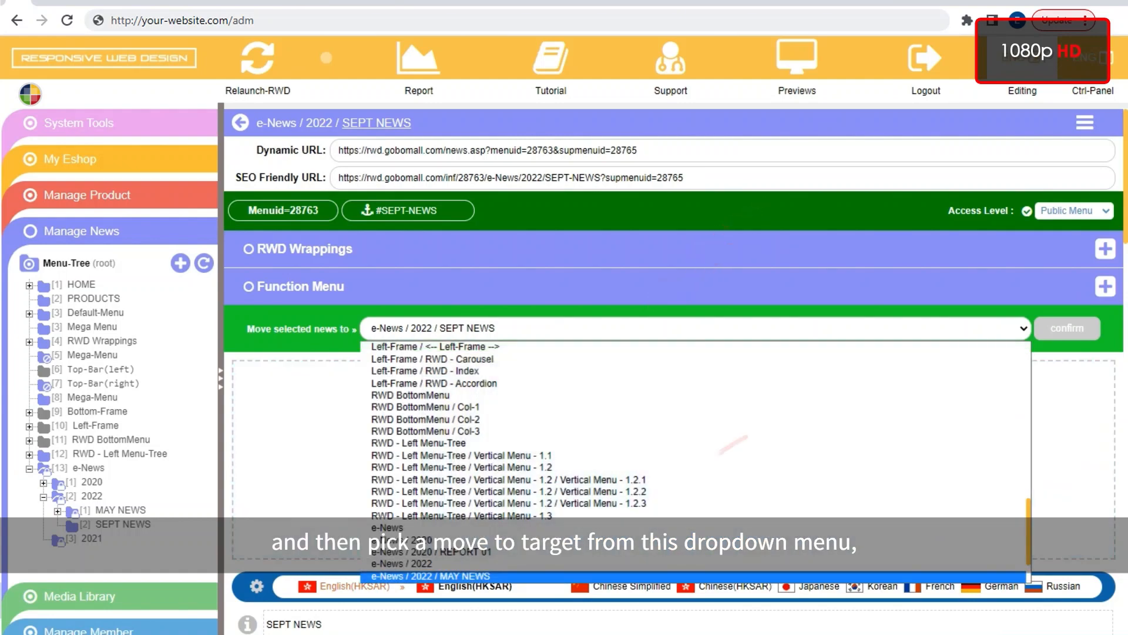
click(691, 576)
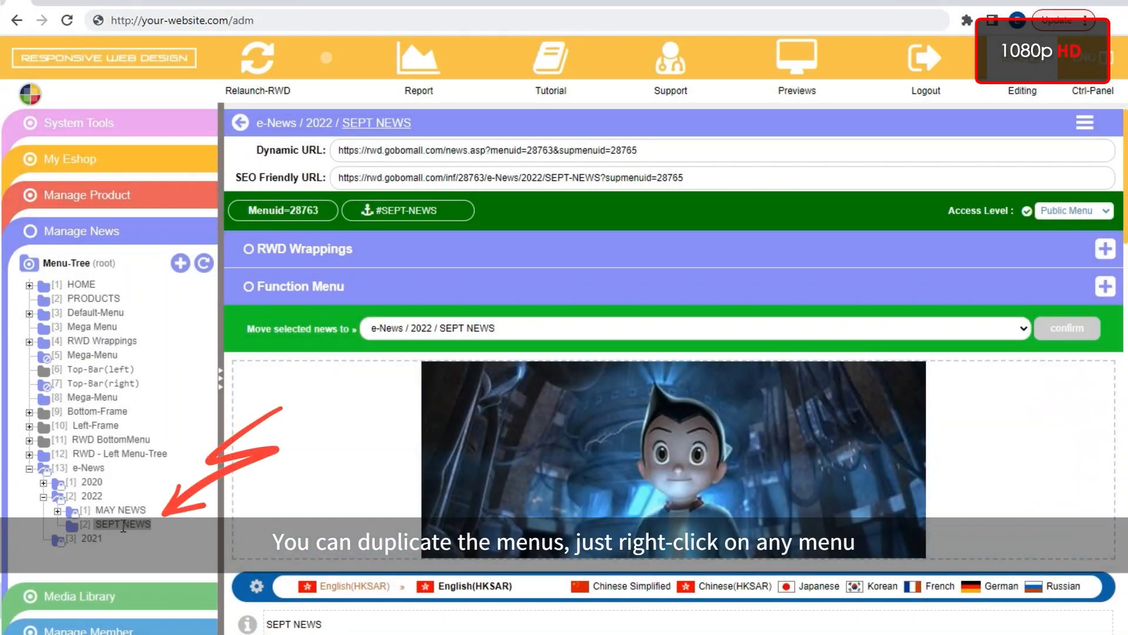
Duplicate the SEPT NEWS menu with its news items to the ENG version of the website.
right_click(123, 524)
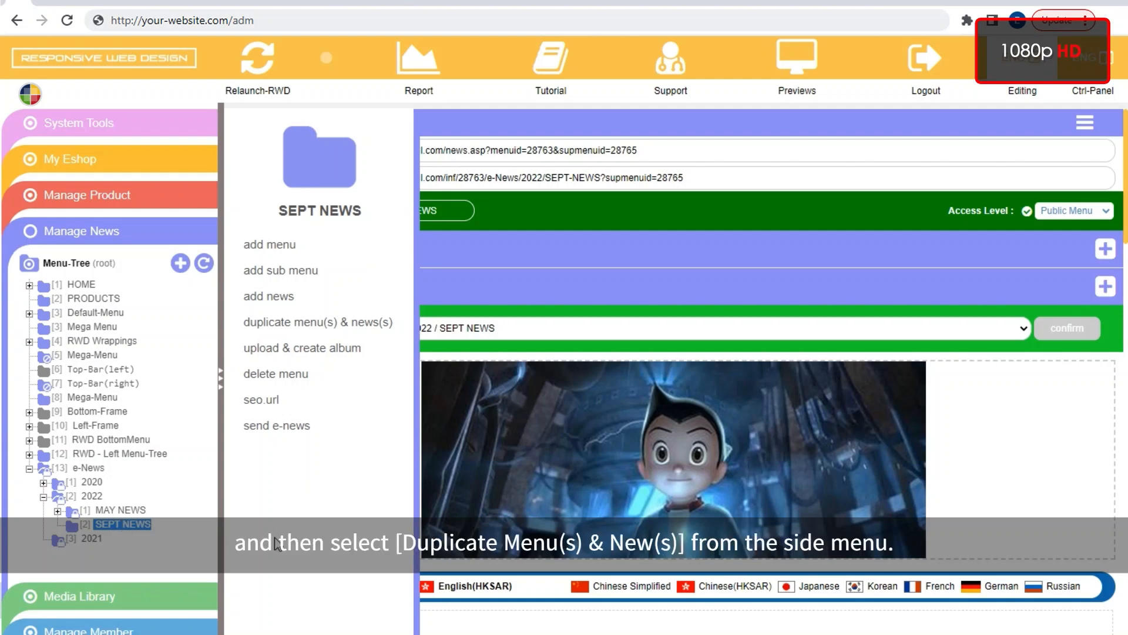
click(375, 324)
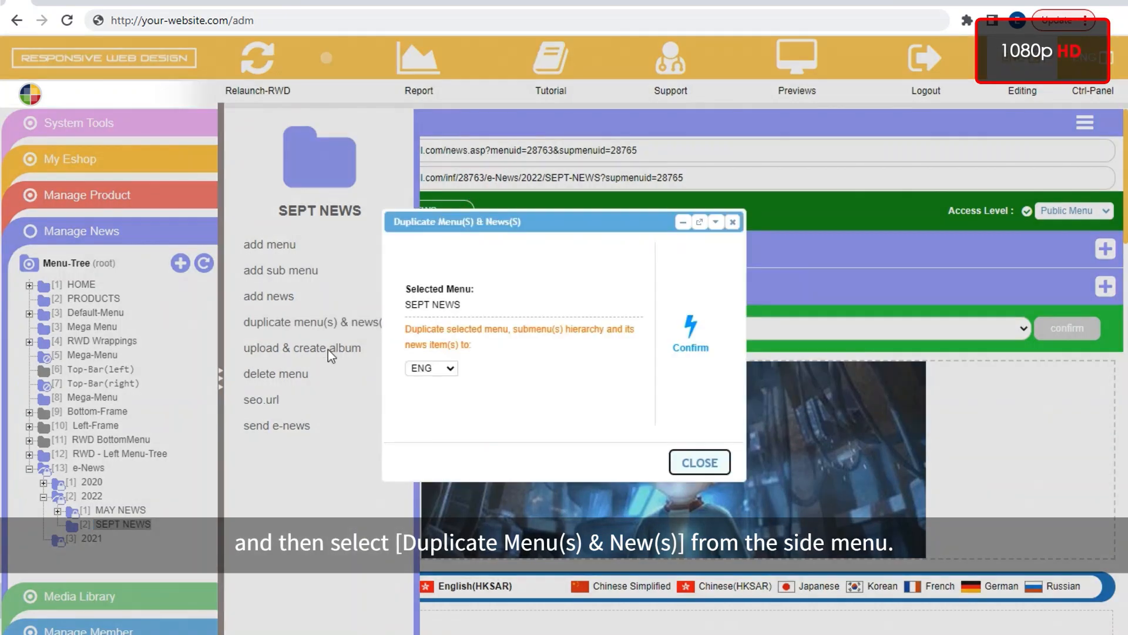
click(692, 327)
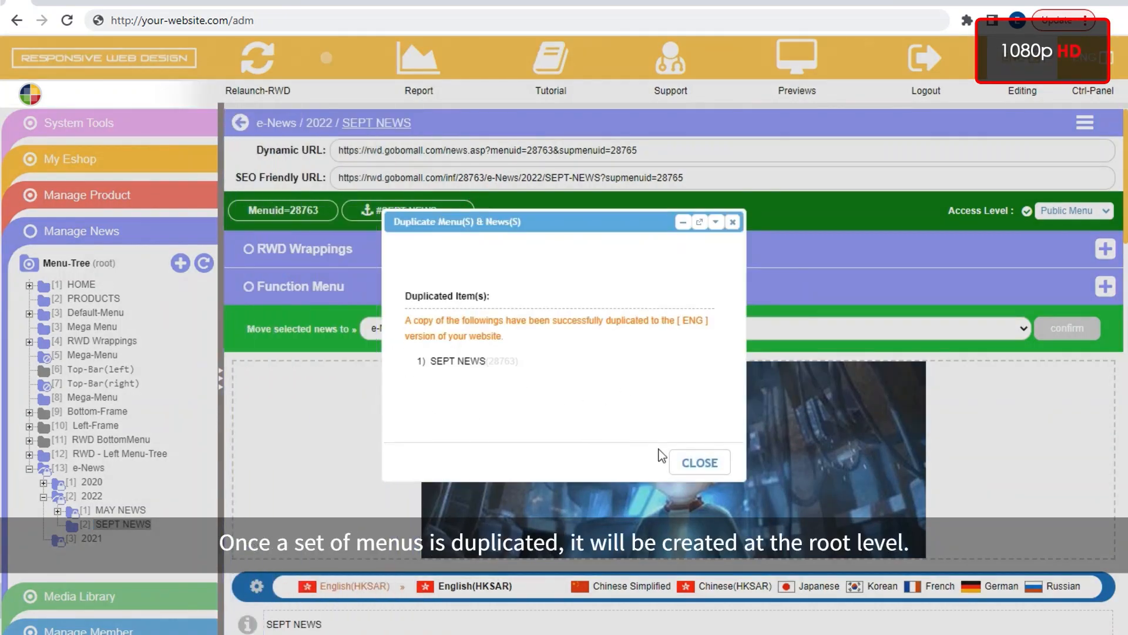
click(700, 462)
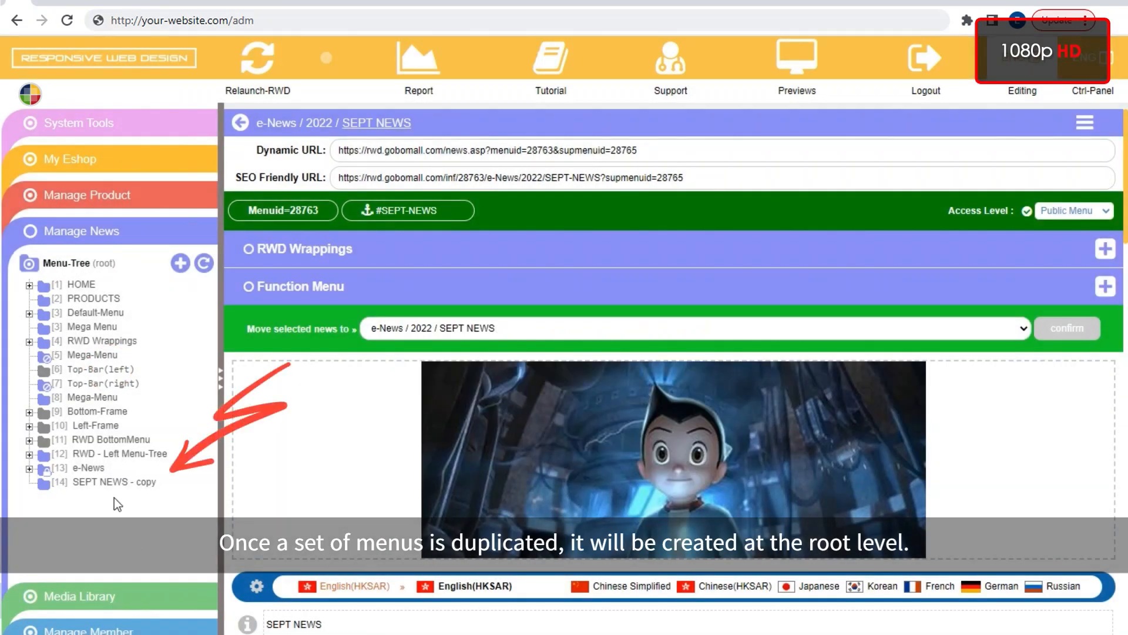
Open the SEPT NEWS - copy menu and review its copied news items and RWD Wrappings settings.
click(100, 483)
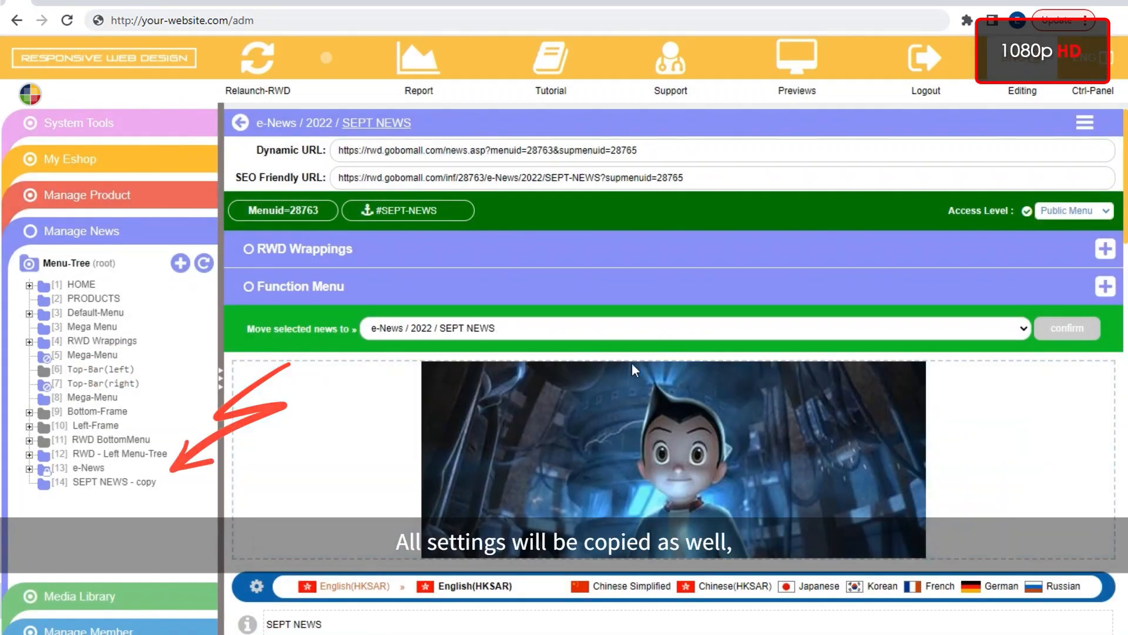
scroll(710, 347, down, 8)
scroll(717, 365, down, 15)
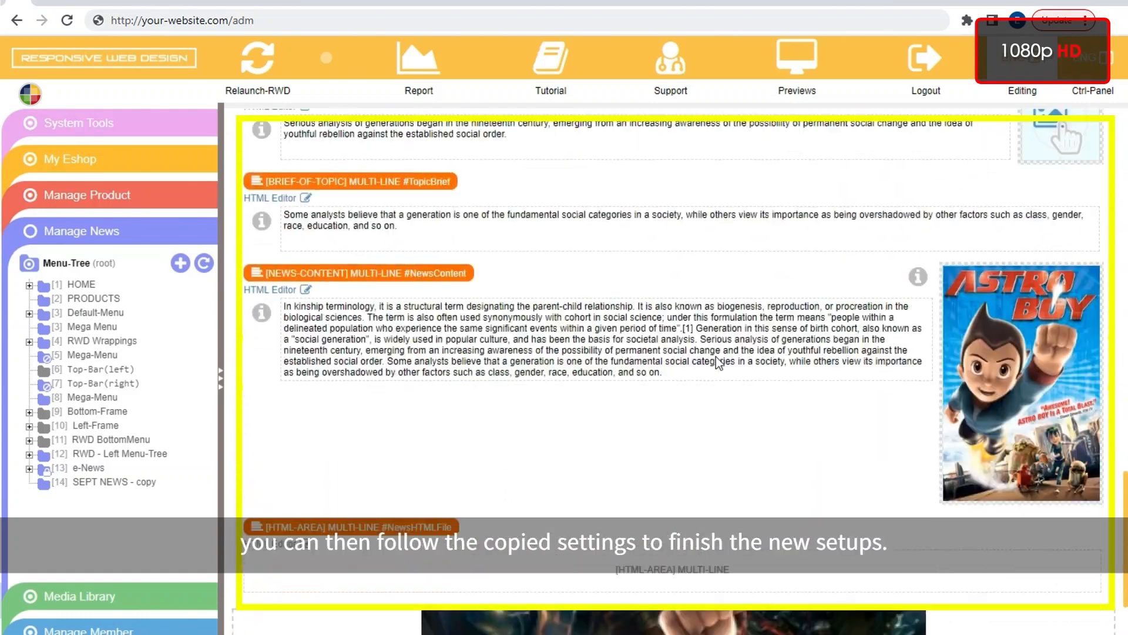
scroll(716, 362, up, 20)
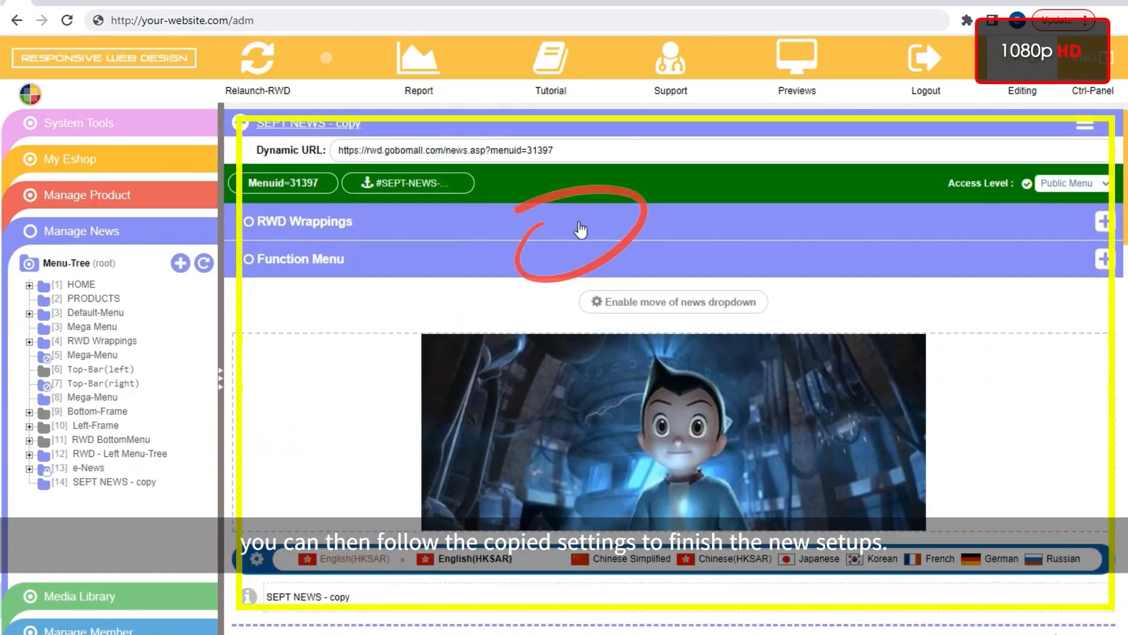
click(580, 229)
scroll(640, 317, down, 6)
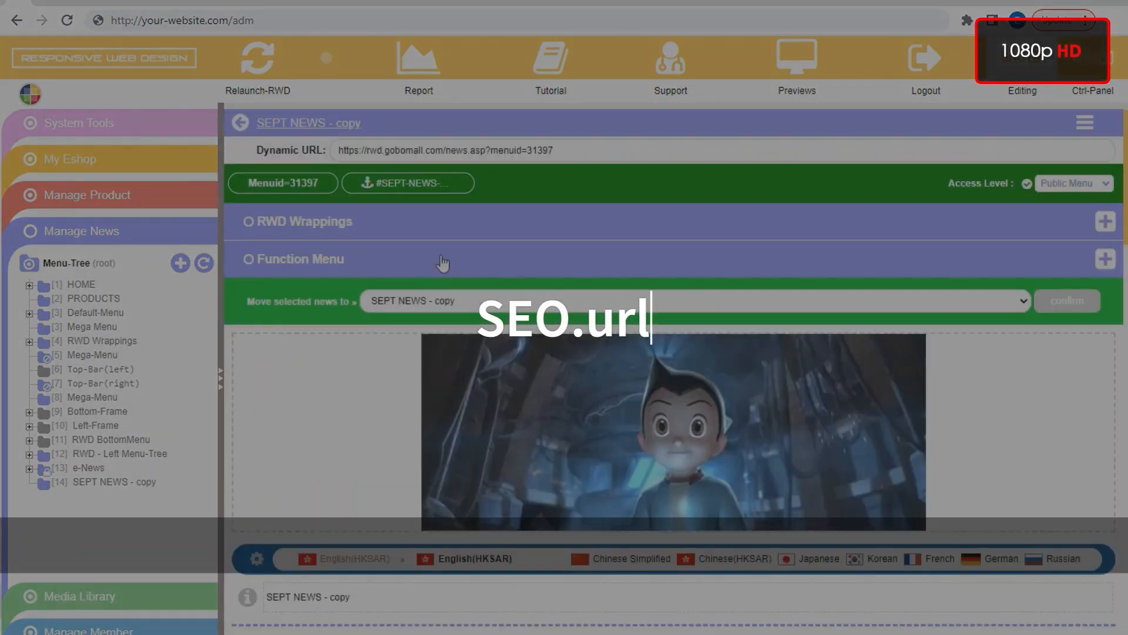
Highlight the SEPT NEWS - copy menu name and view the SEO MetaTag fields in its function settings.
scroll(411, 321, down, 3)
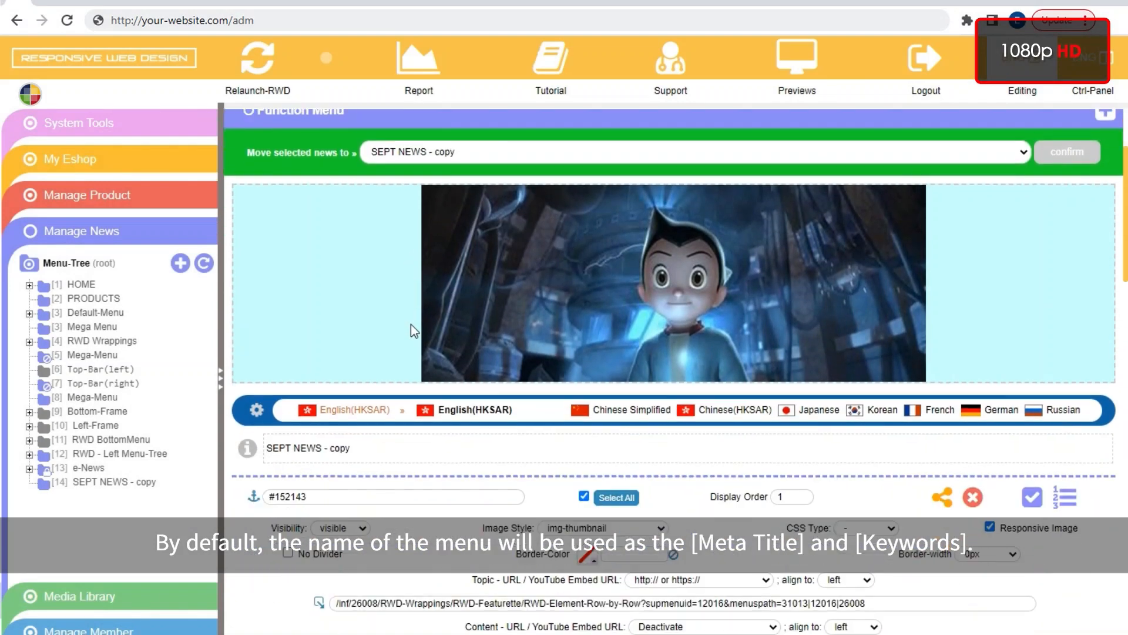
triple_click(365, 444)
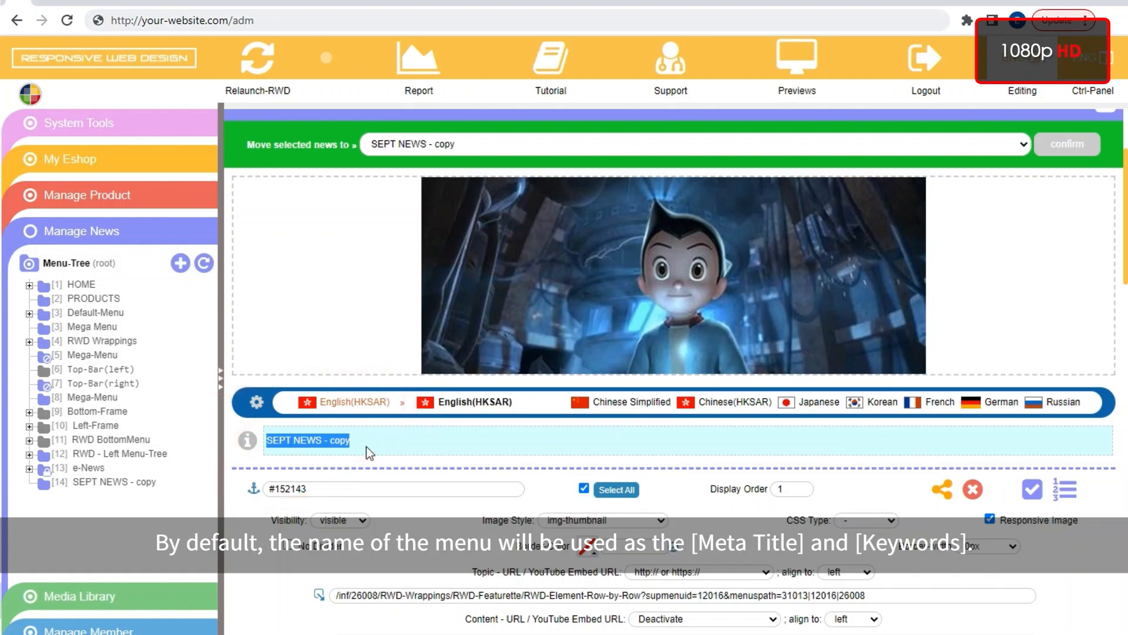
scroll(368, 449, up, 3)
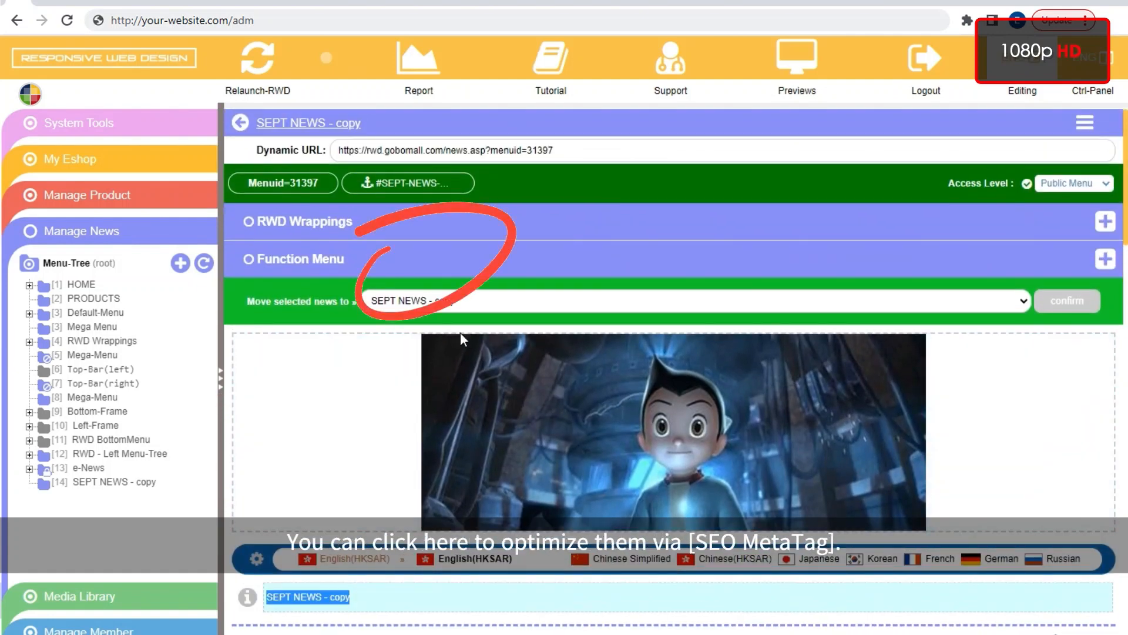
click(422, 256)
scroll(648, 332, down, 3)
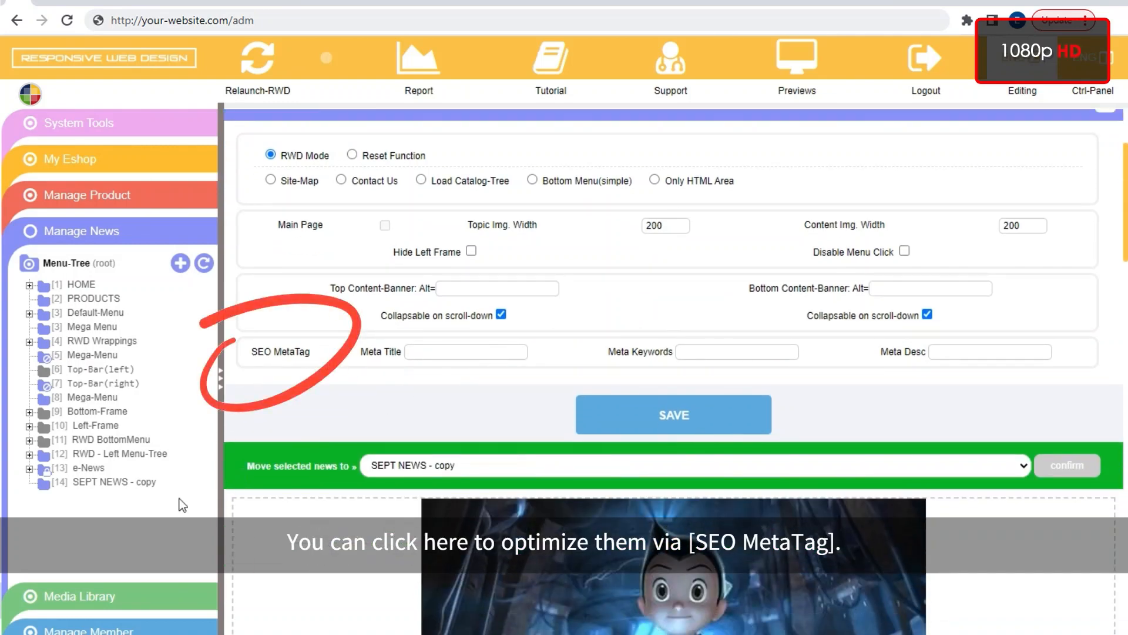
Open the SEO Friendly URL Rewriter from the SEPT NEWS - copy menu and view its rebuild options.
click(136, 481)
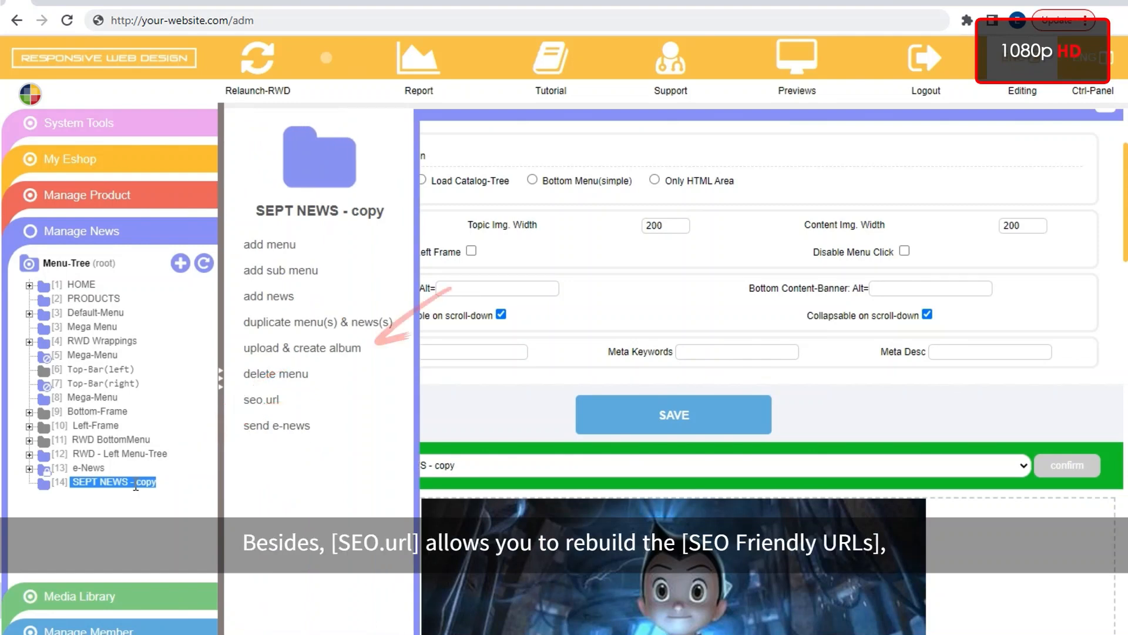
click(288, 406)
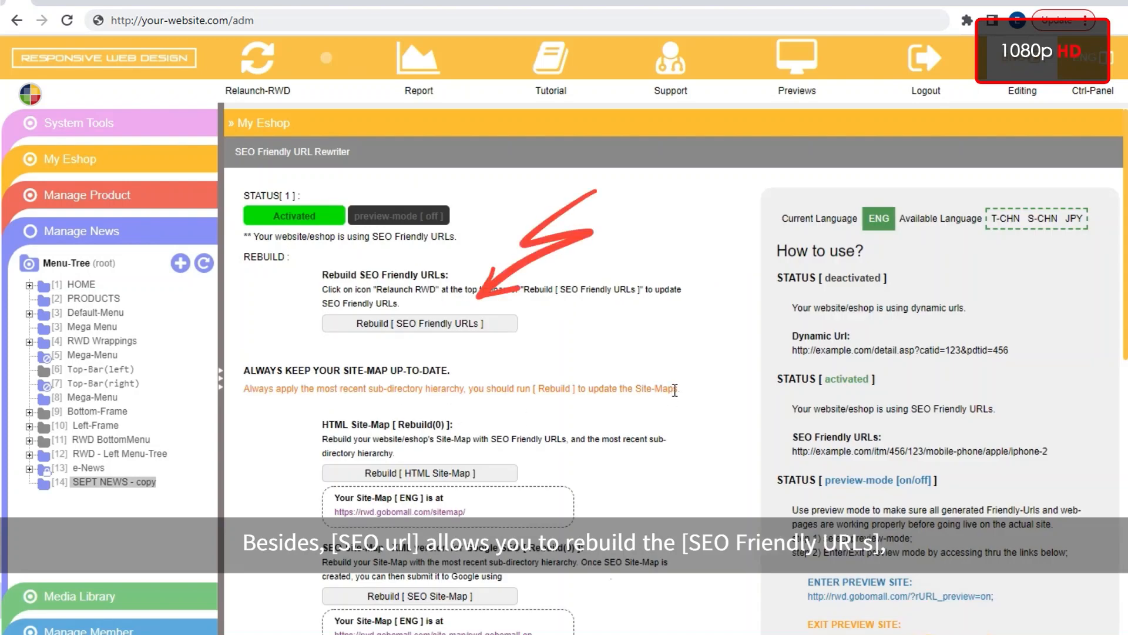
scroll(489, 334, down, 1)
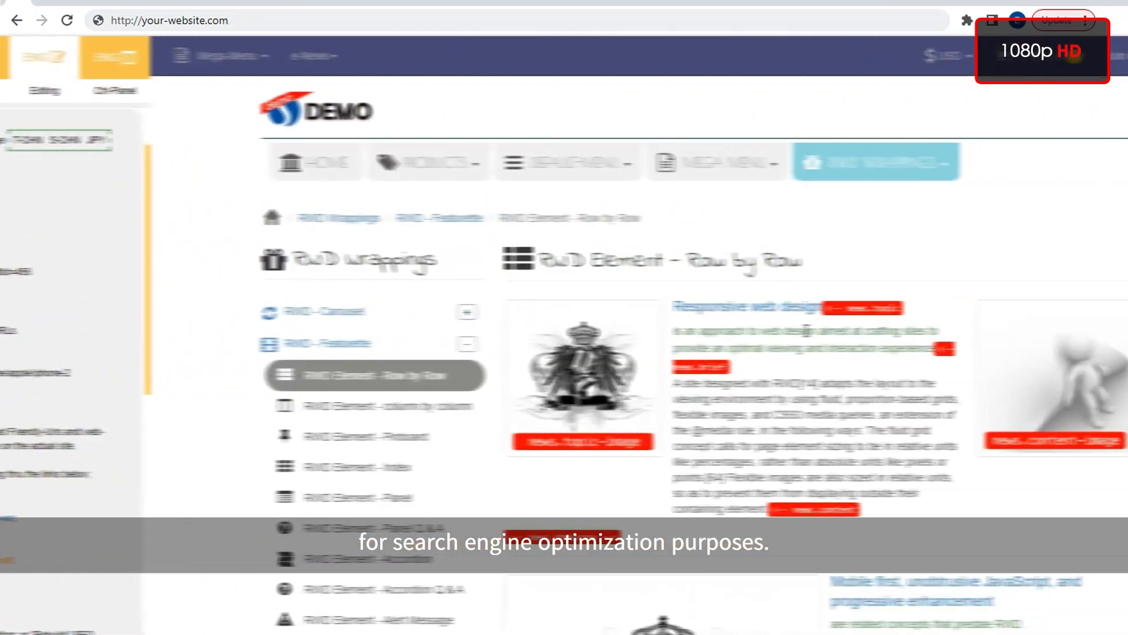
Open the SITEMAP page from the demo website's footer and look through the HTML Site-Map down to its end.
scroll(655, 330, down, 20)
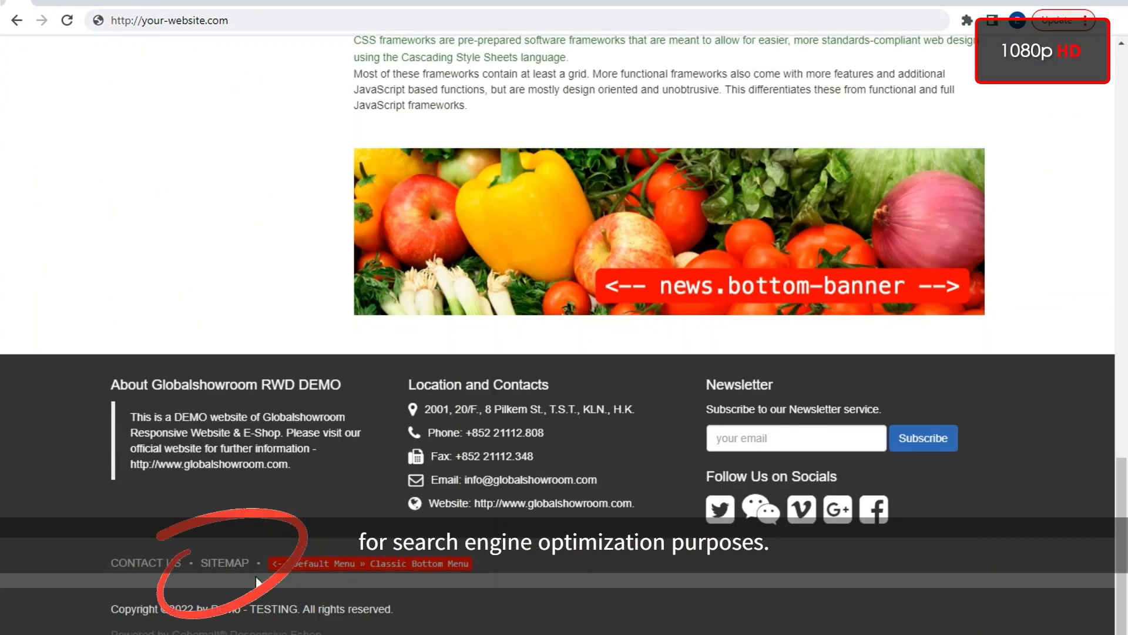
click(232, 564)
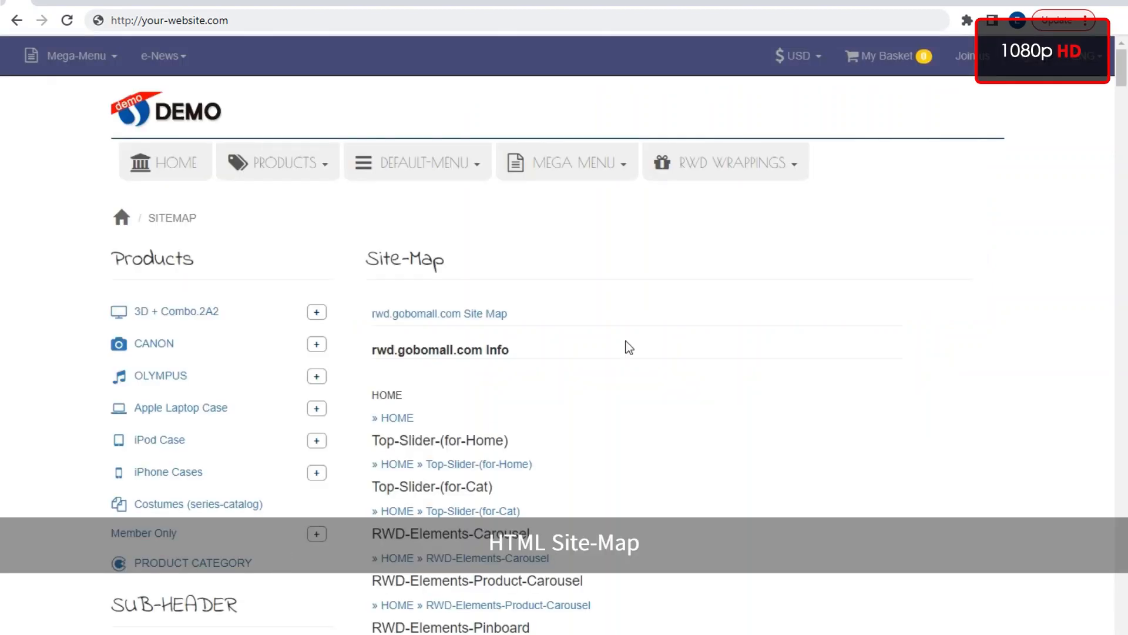
scroll(696, 293, down, 20)
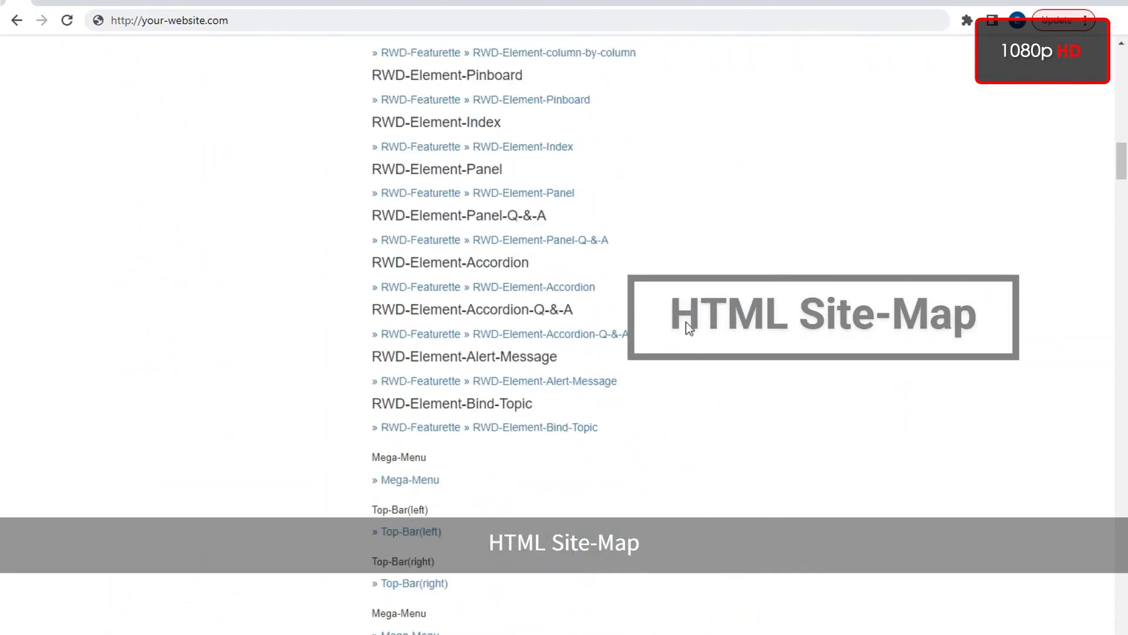
scroll(686, 323, down, 20)
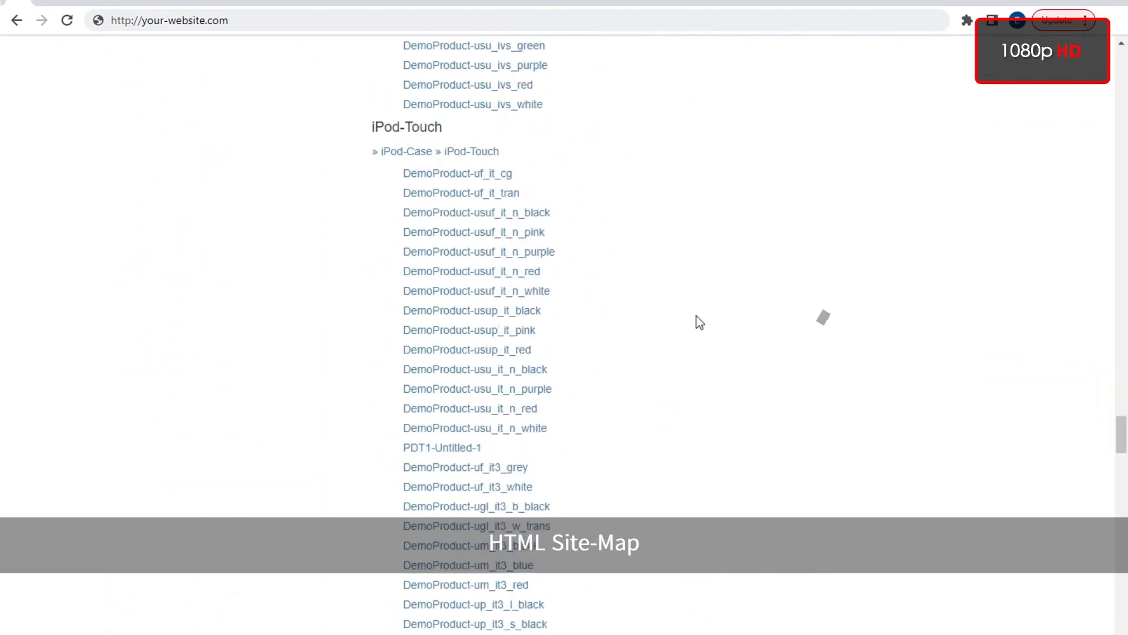
scroll(697, 316, down, 20)
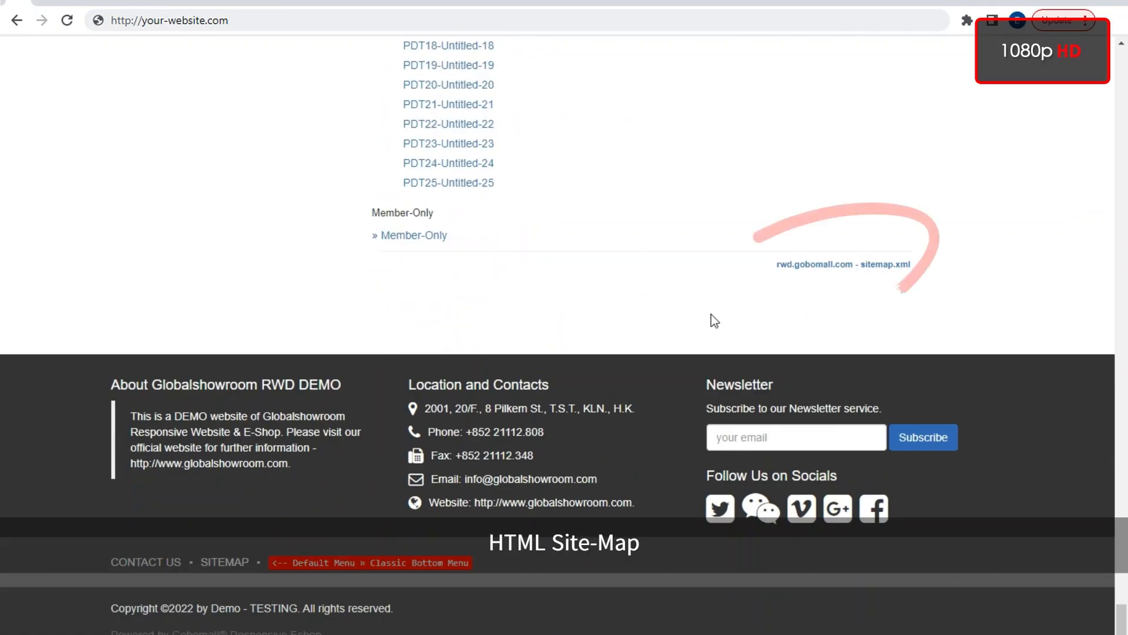
Open the sitemap.xml file linked below the HTML Site-Map and look through its URL entries.
click(840, 266)
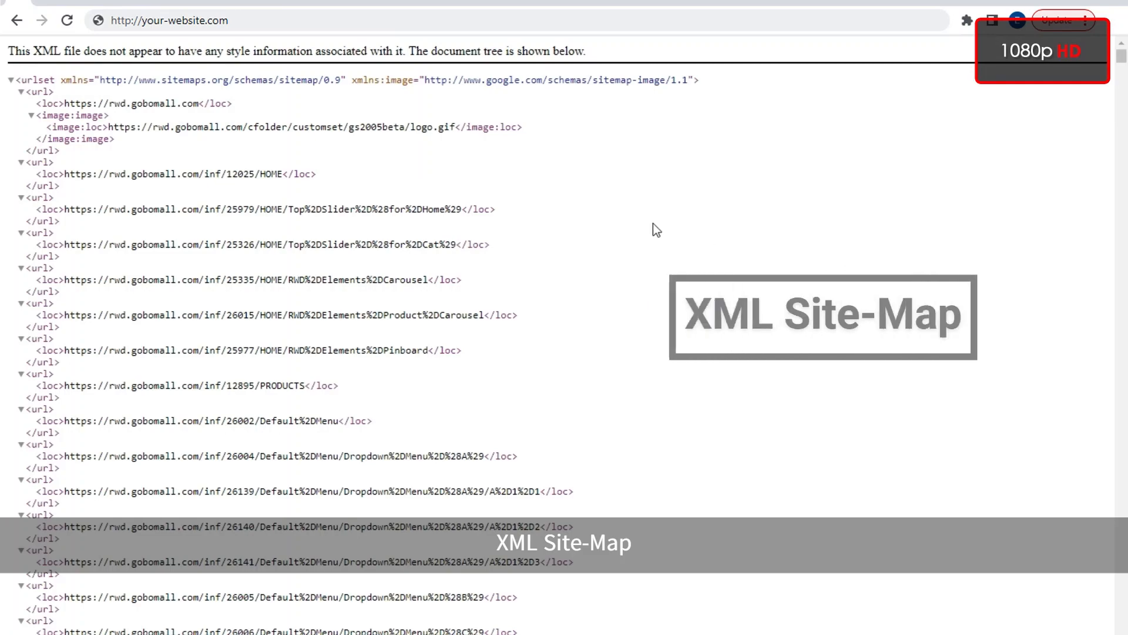
scroll(663, 233, down, 10)
scroll(670, 244, down, 10)
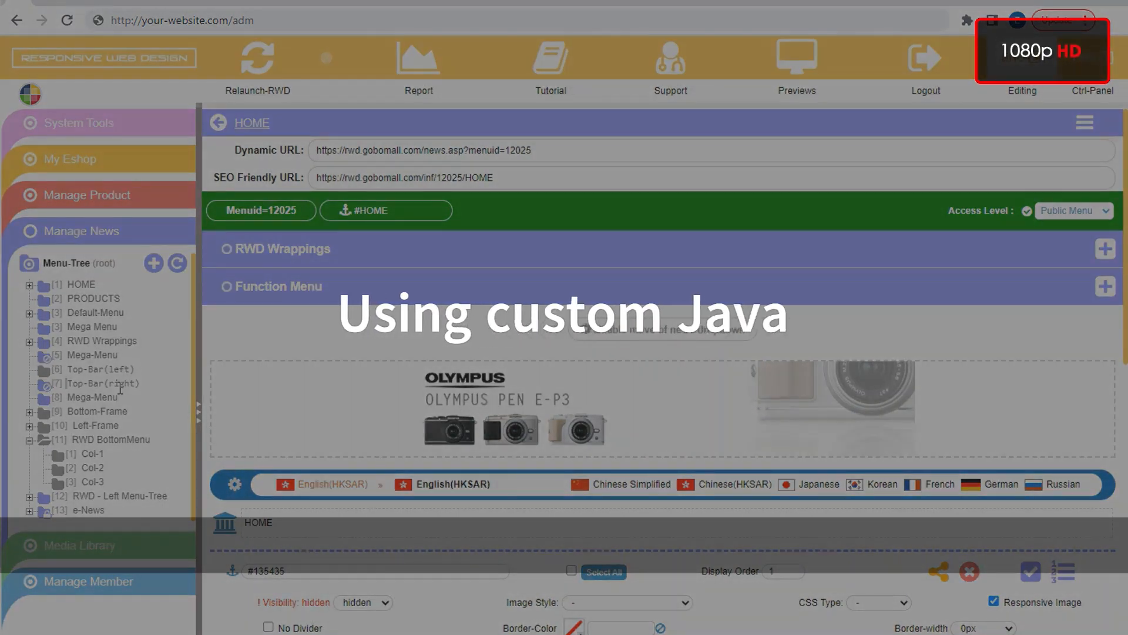
Open the RWD BottomMenu menu in the admin panel and review its custom code boxes for head and body.
scroll(120, 389, down, 1)
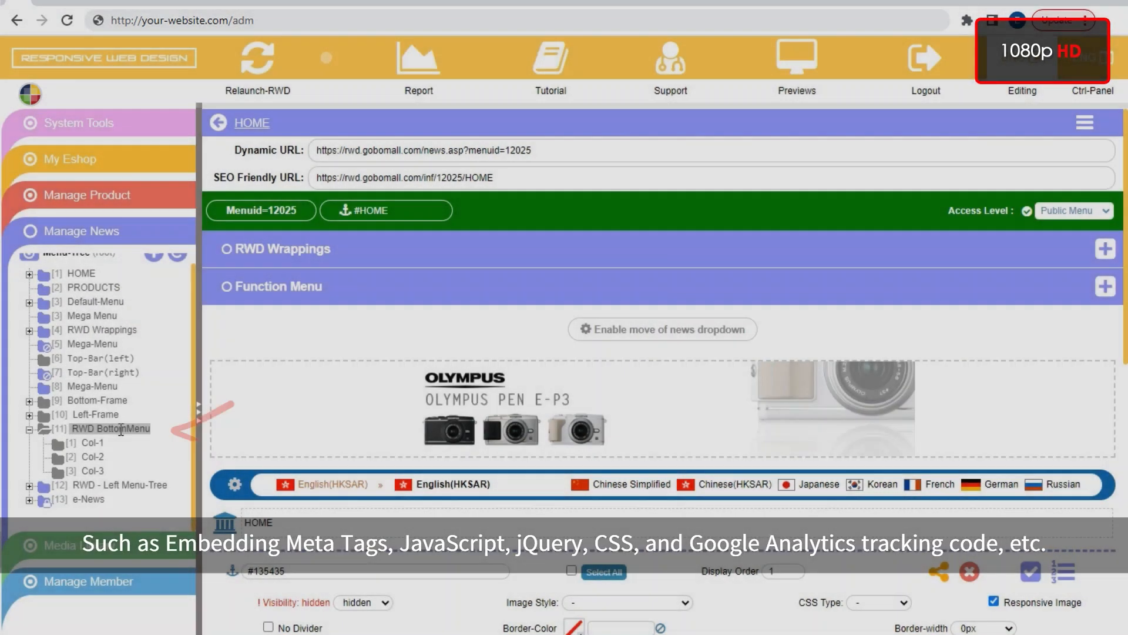
click(118, 429)
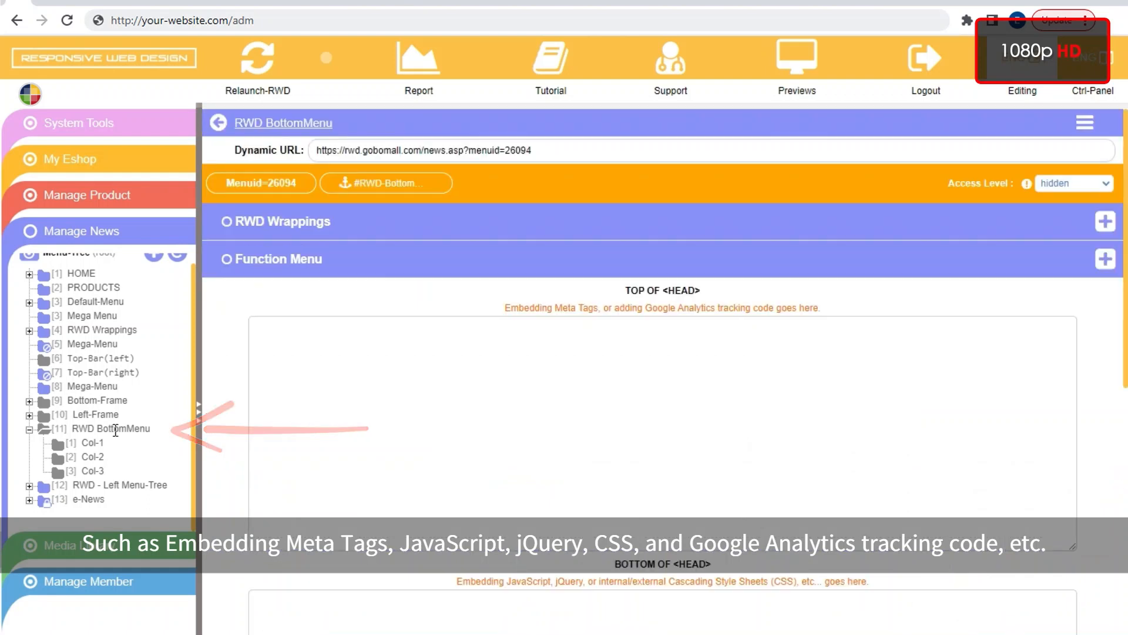
scroll(522, 284, down, 9)
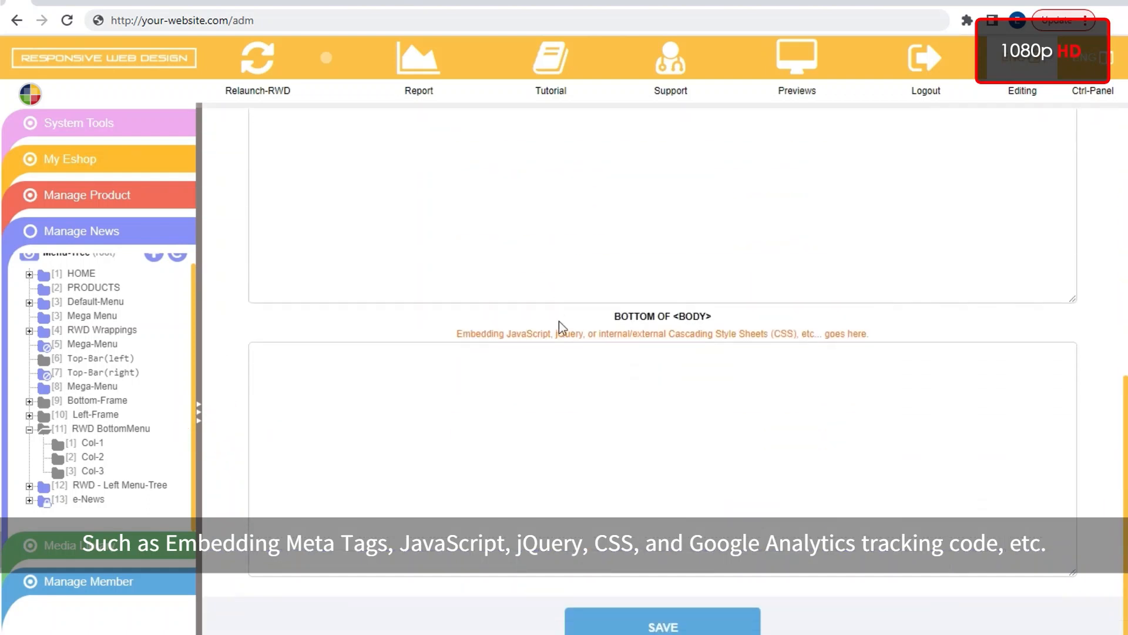
scroll(559, 327, up, 9)
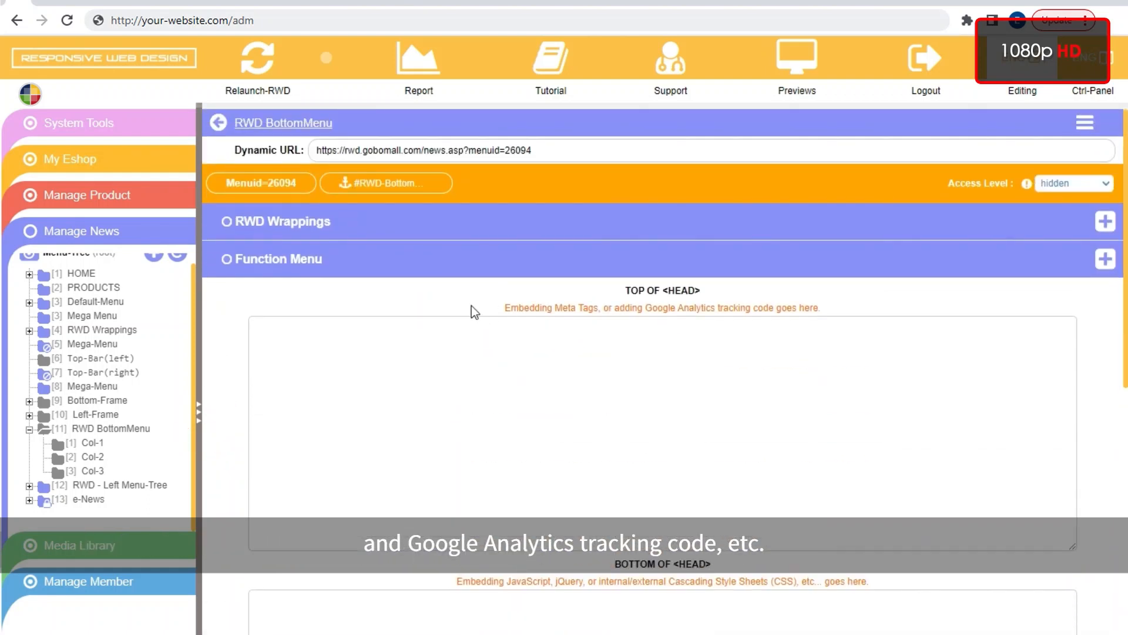
Paste the Google Analytics, CSS, meta and site.css/site.js code into the TOP OF <HEAD> box and select the link and script lines.
click(532, 341)
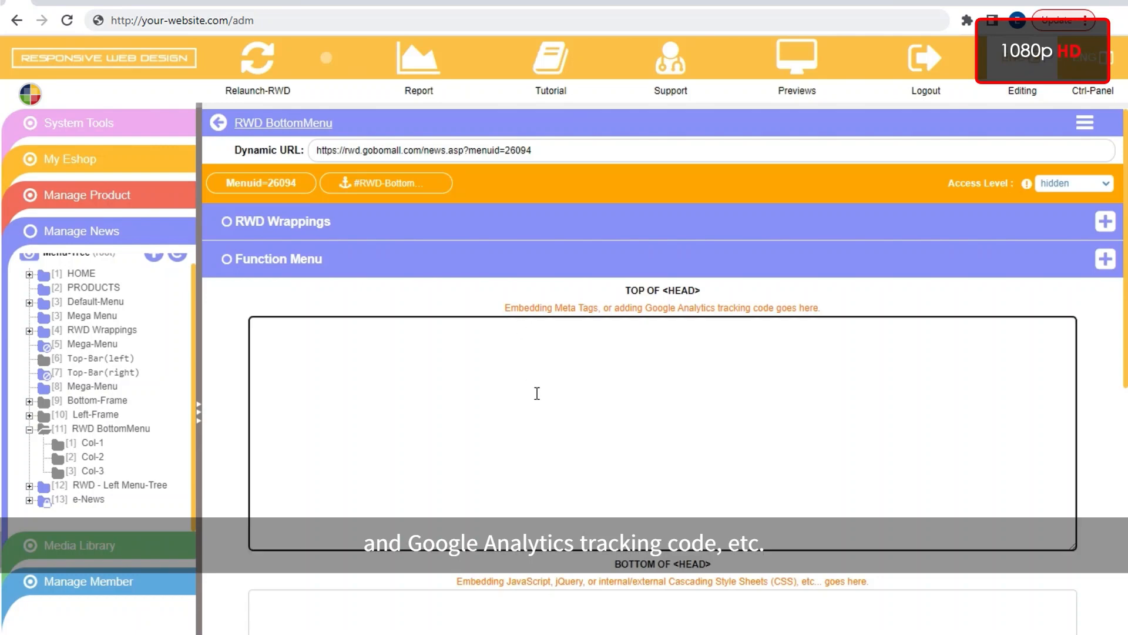
key(ctrl+v)
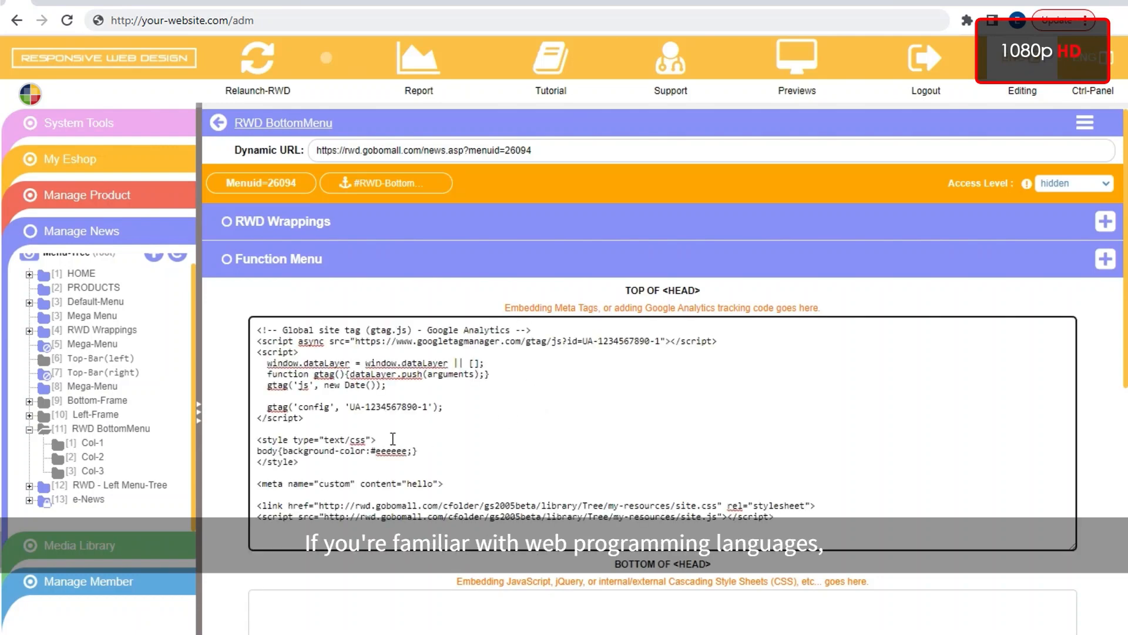
scroll(451, 448, down, 1)
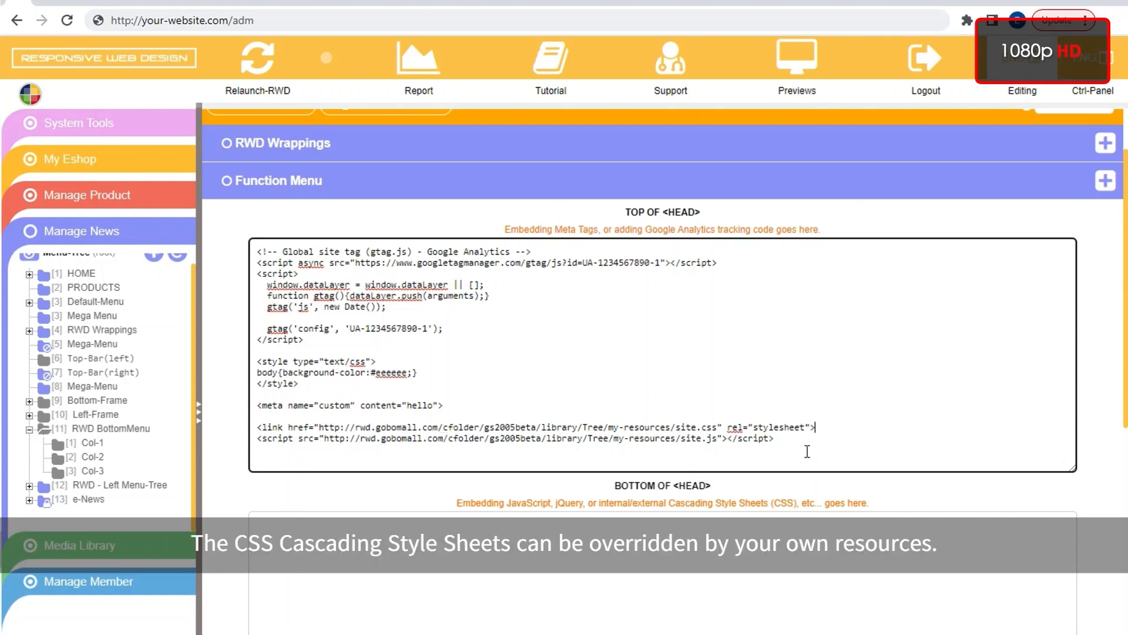
drag(823, 432, 220, 430)
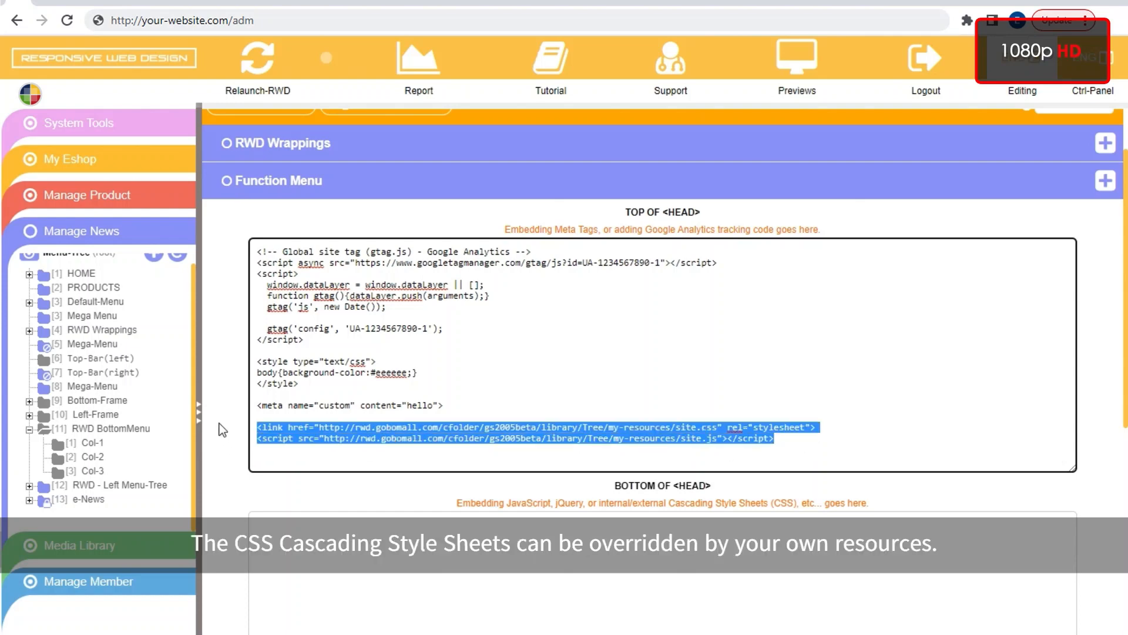
Deselect the link and script lines and look through the RWD BottomMenu code boxes down to BOTTOM OF <BODY>.
click(218, 467)
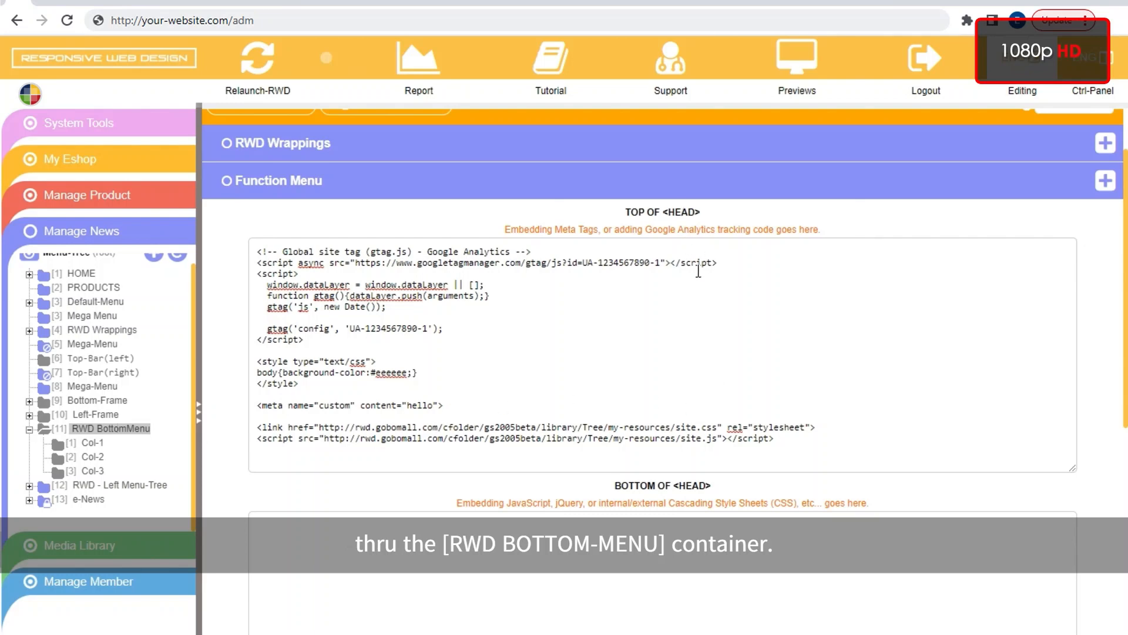
scroll(698, 271, down, 8)
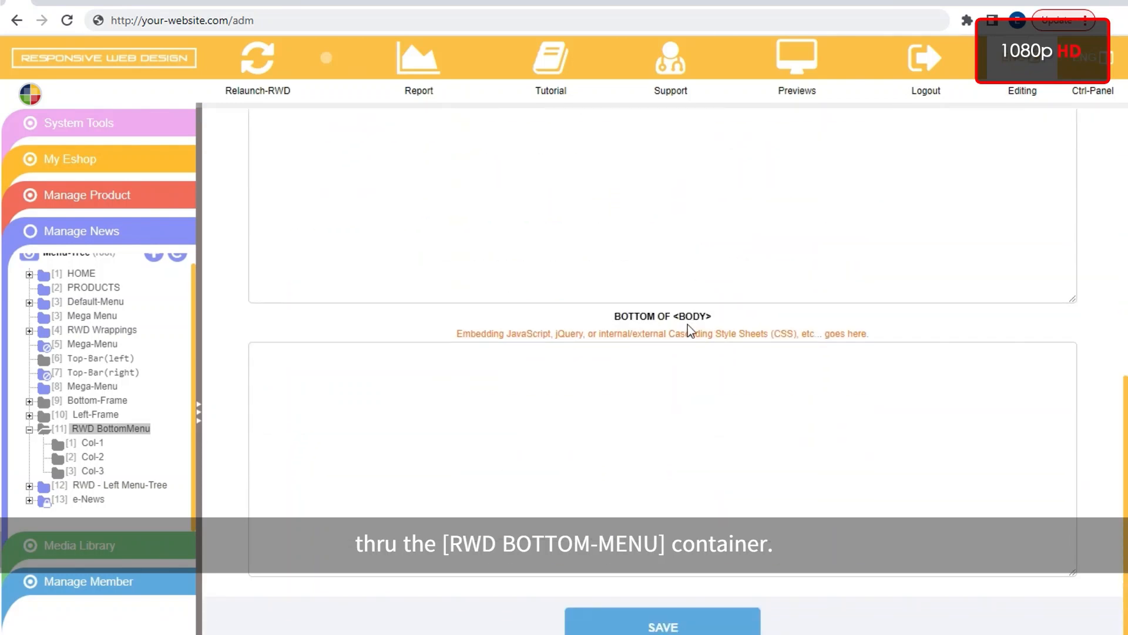
scroll(688, 325, up, 9)
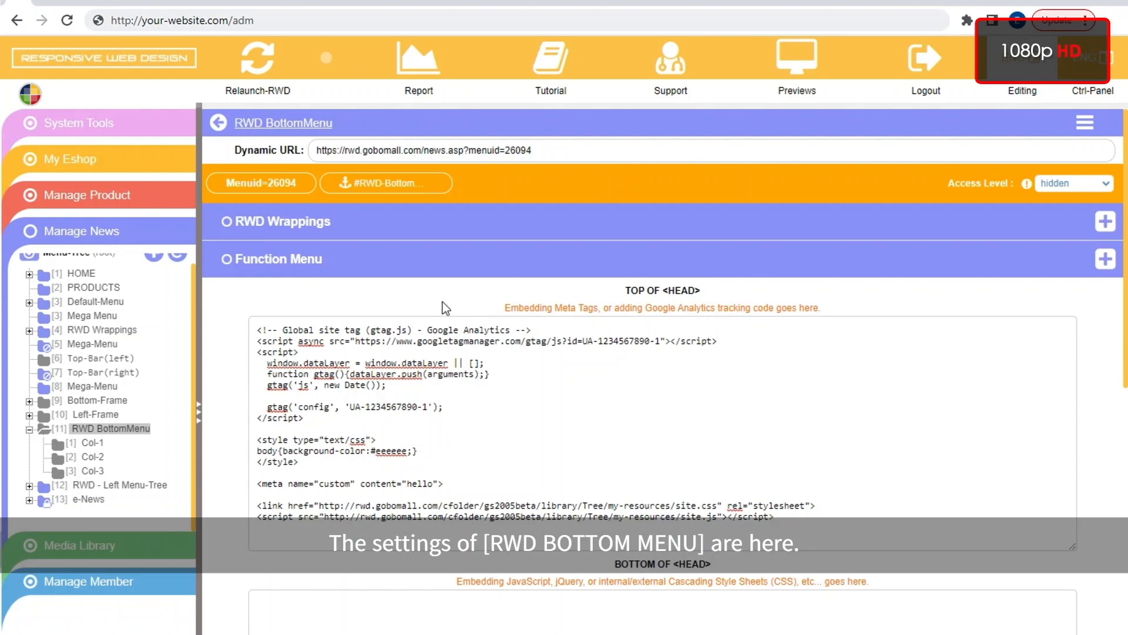
Open the Col-1 and Col-2 submenus of RWD BottomMenu in turn and review their topic, brief and content settings.
click(88, 443)
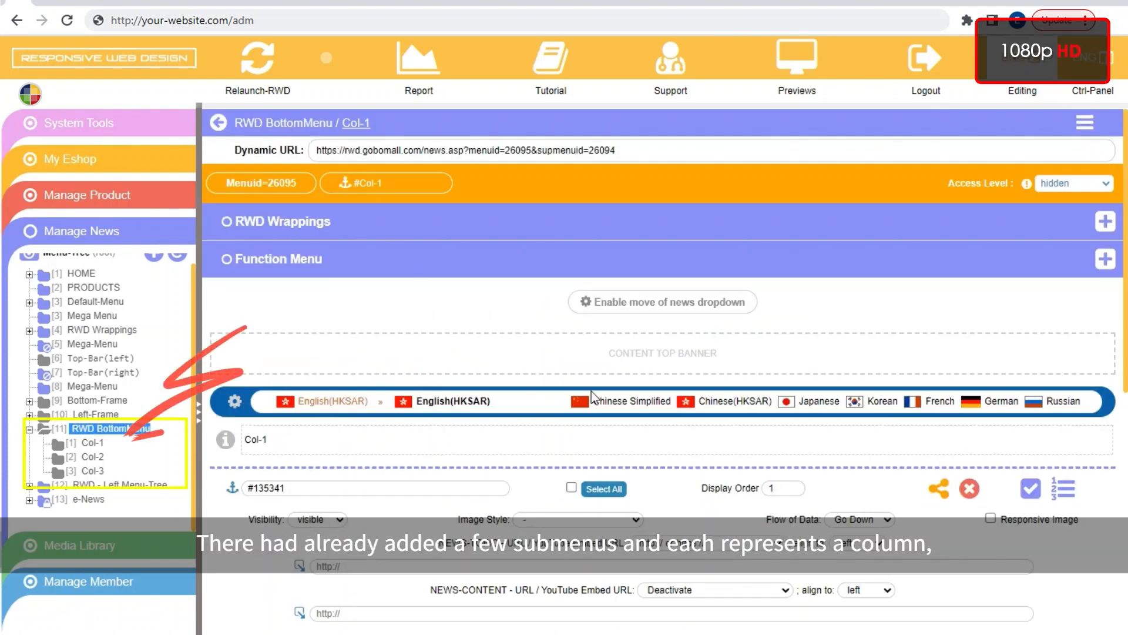
scroll(591, 390, down, 8)
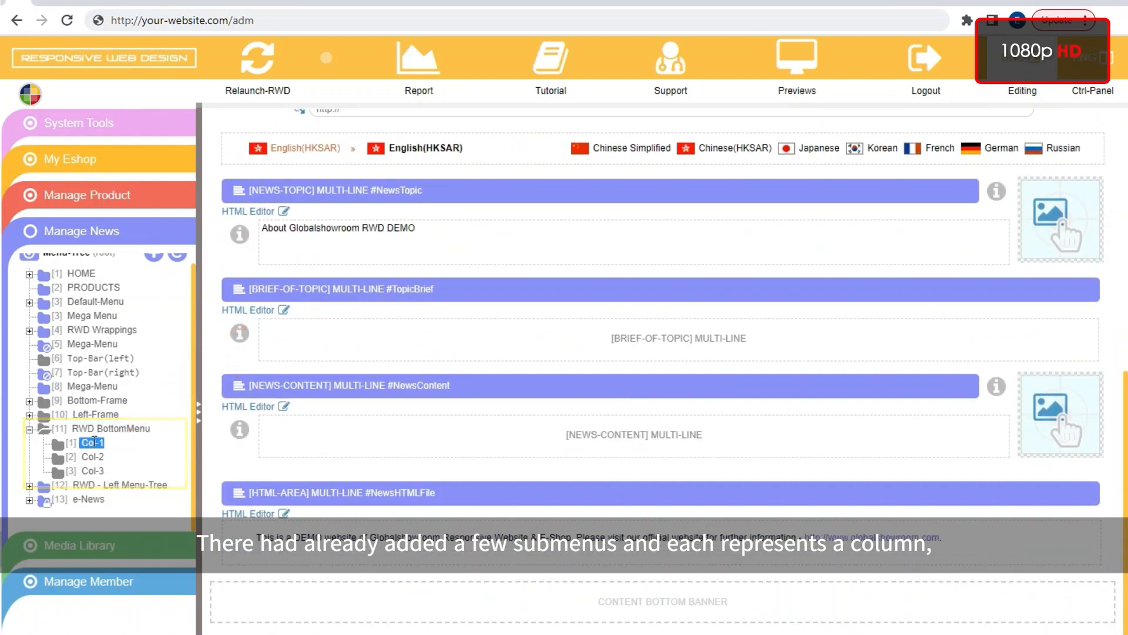
click(92, 457)
scroll(704, 356, down, 20)
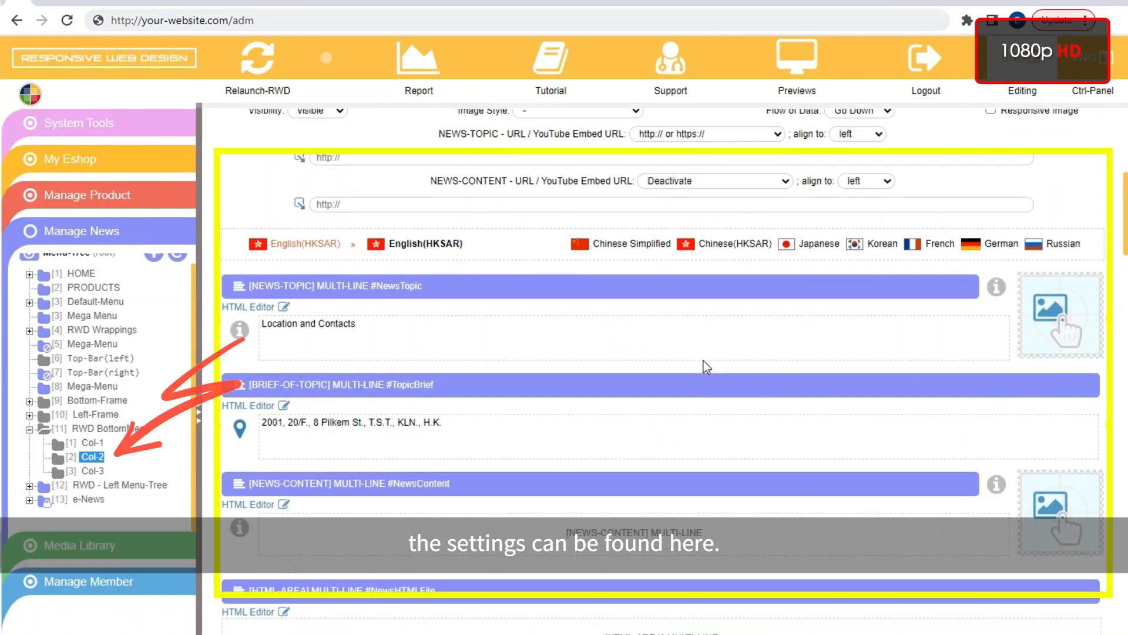
Switch to the demo website's front end and examine the footer columns that correspond to the RWD BottomMenu submenus.
click(108, 486)
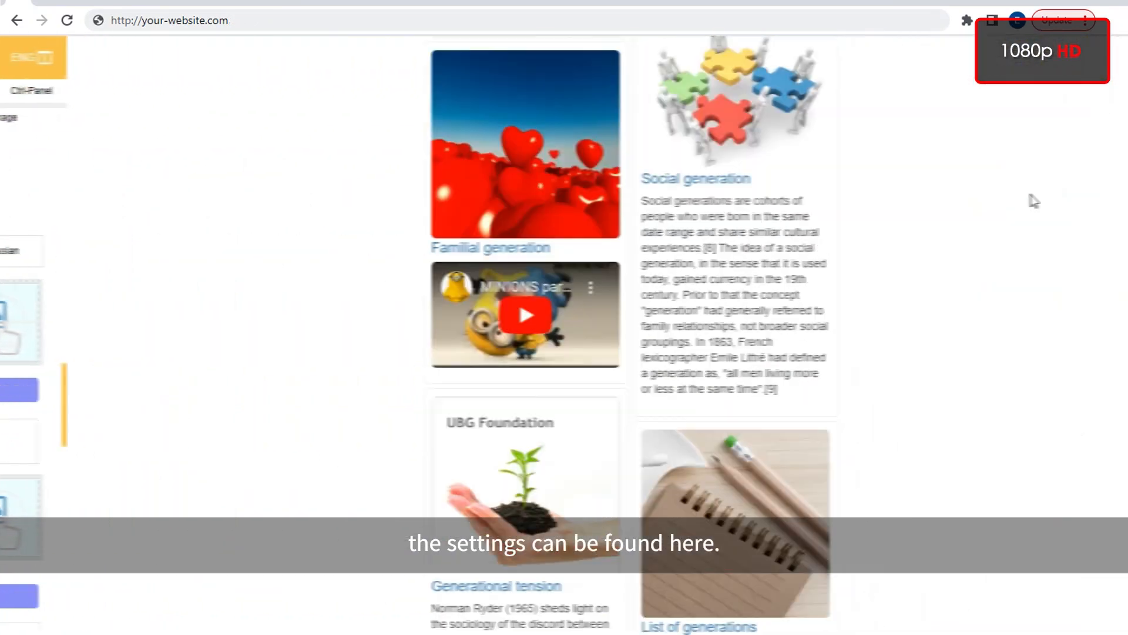
scroll(999, 196, down, 10)
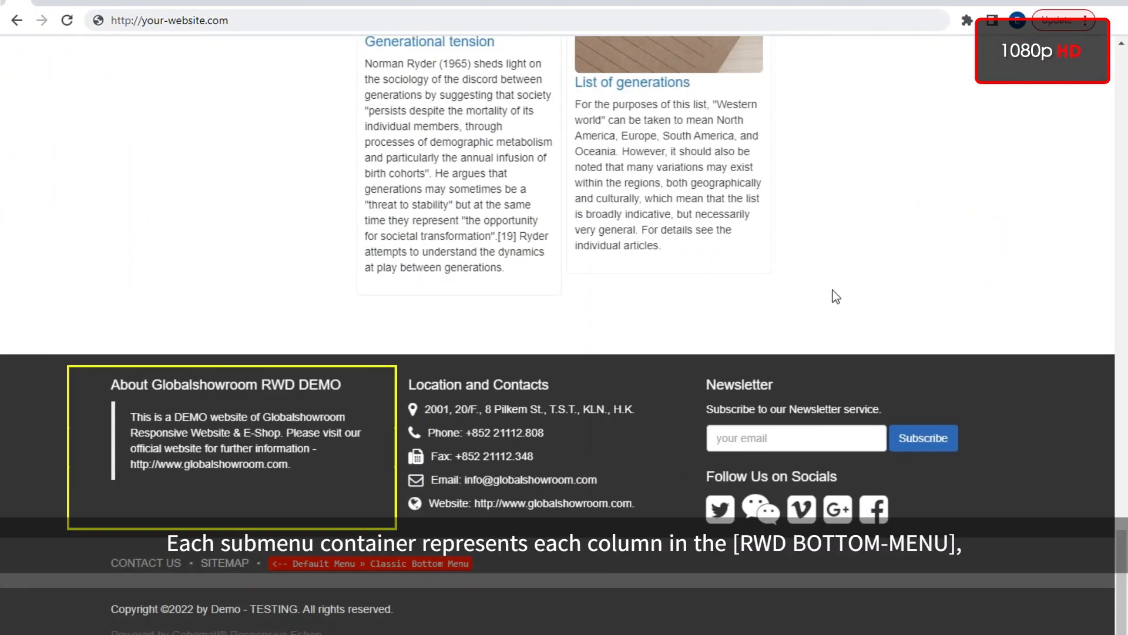